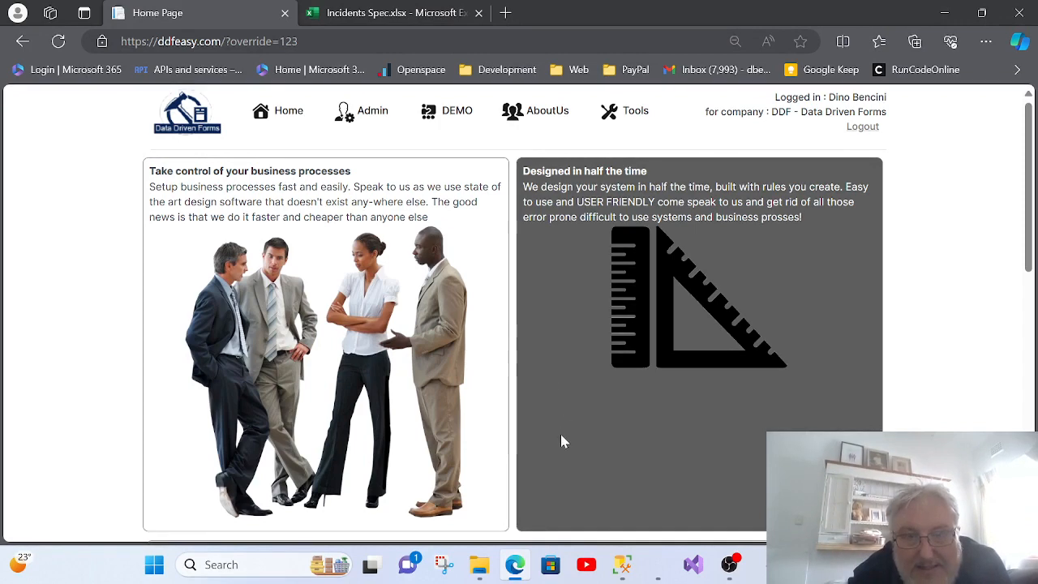
Step: Switch to the Incidents Spec workbook and change the Support Group of ticket 1 in cell G6 to General/IT/Finance
left_click(383, 12)
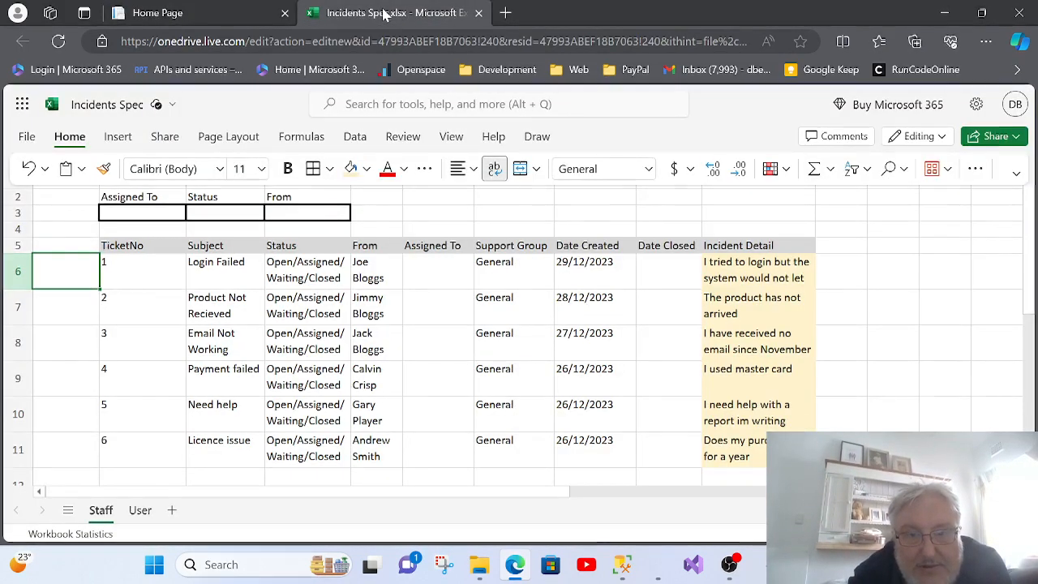
left_click(506, 245)
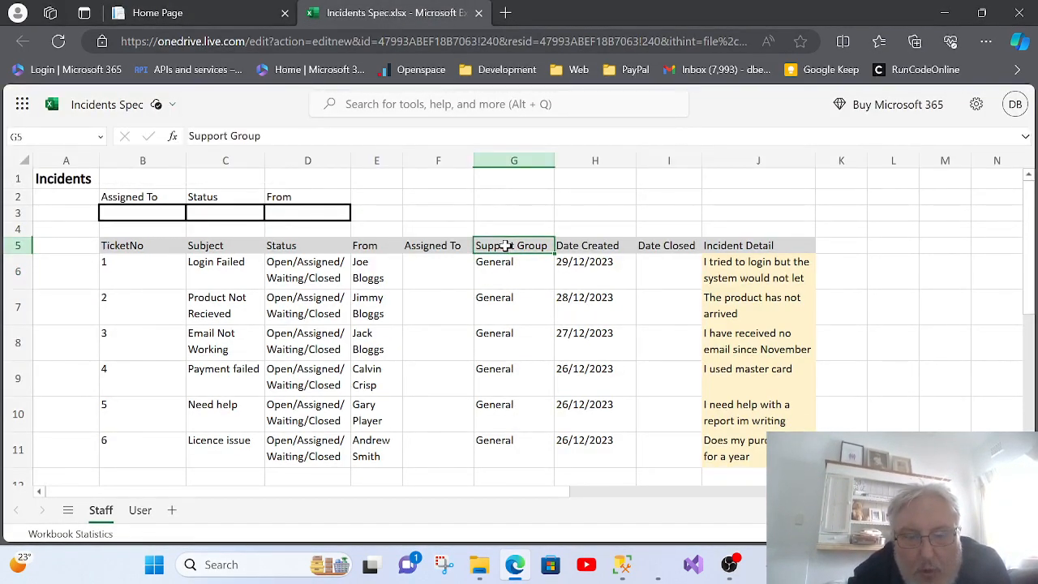
left_click(507, 272)
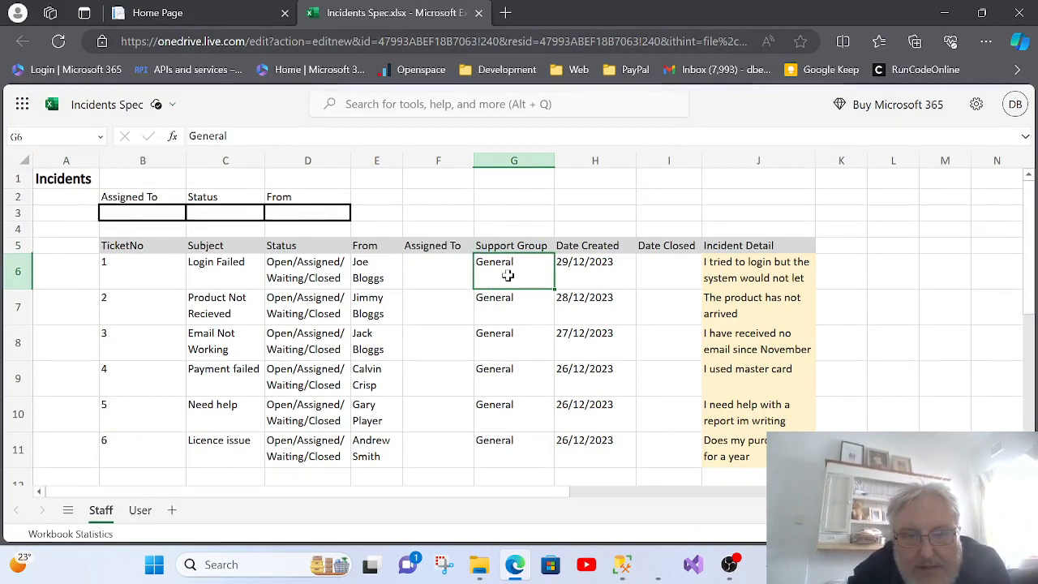
left_click(505, 159)
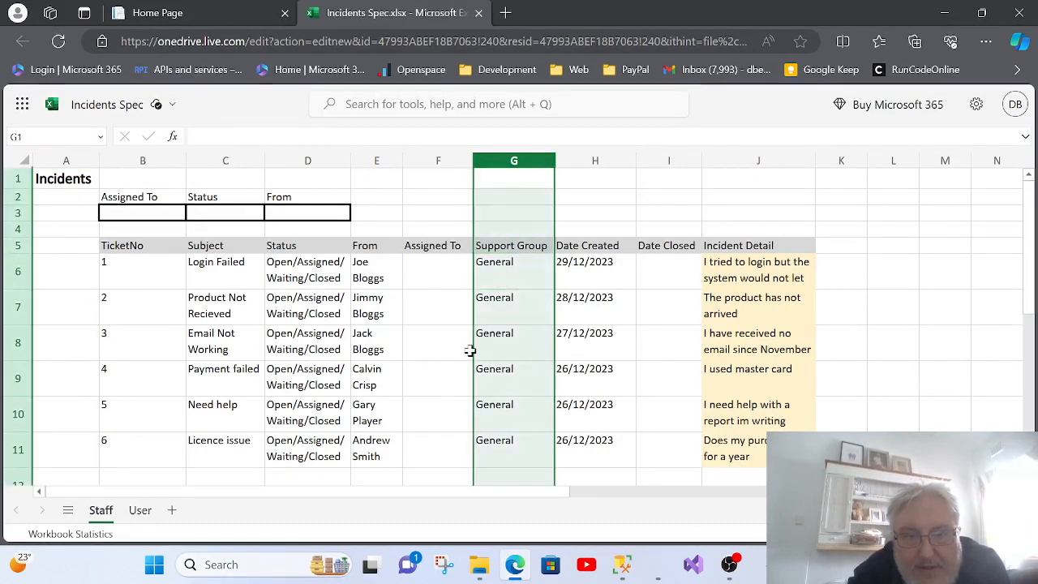
left_click(508, 280)
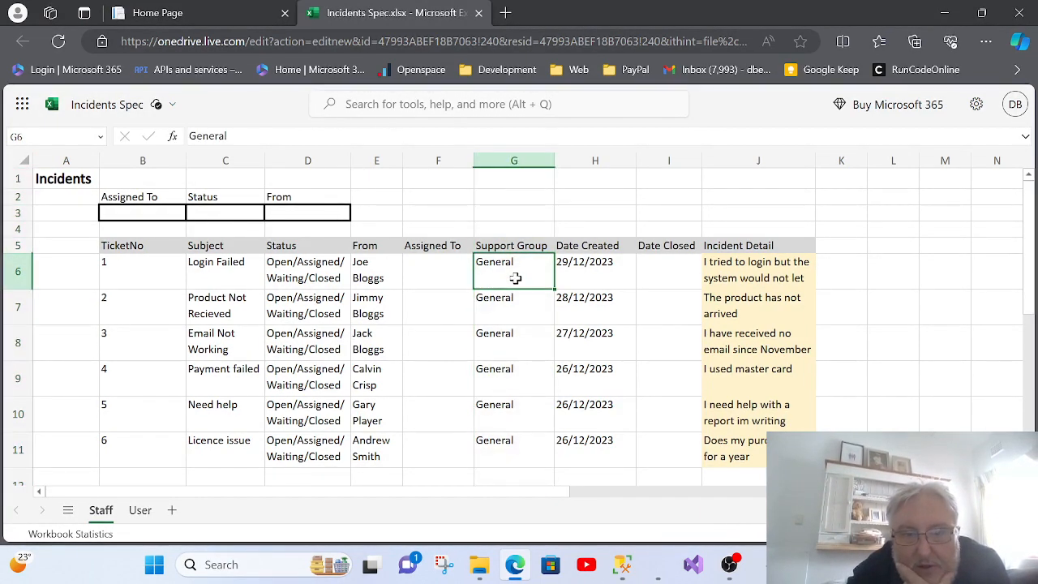
left_click(277, 140)
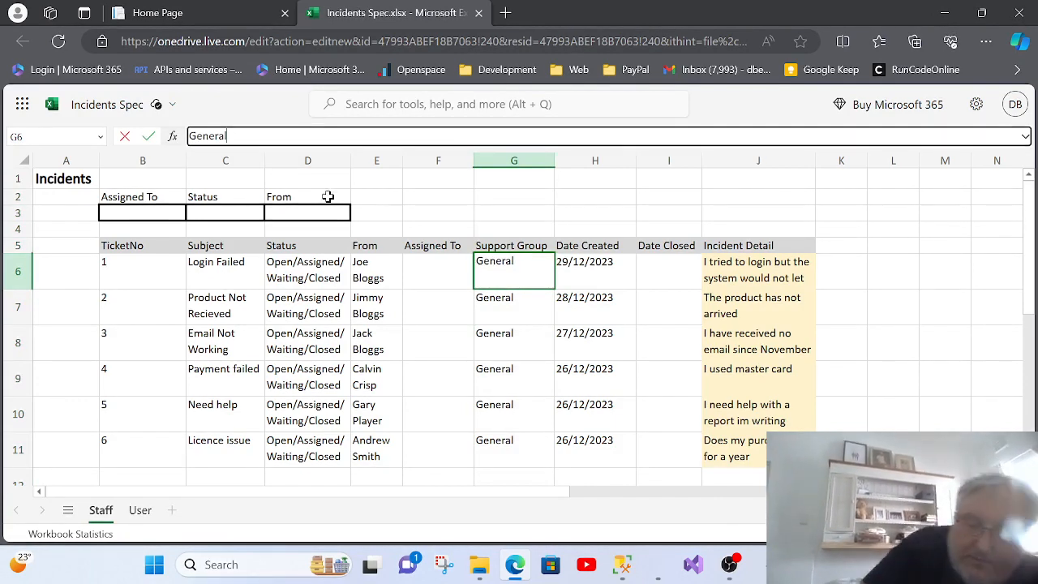
type("/")
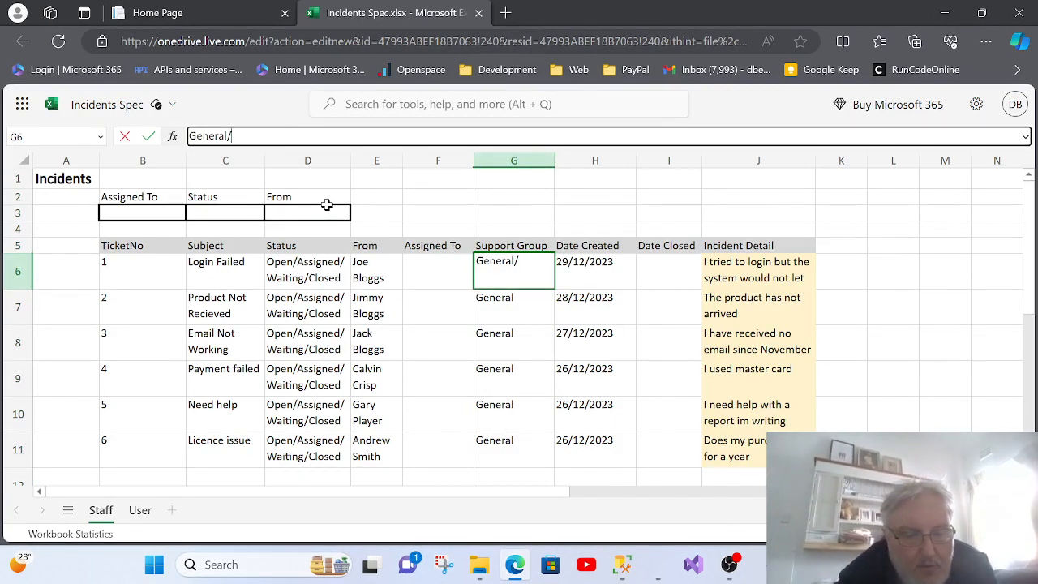
type("IT")
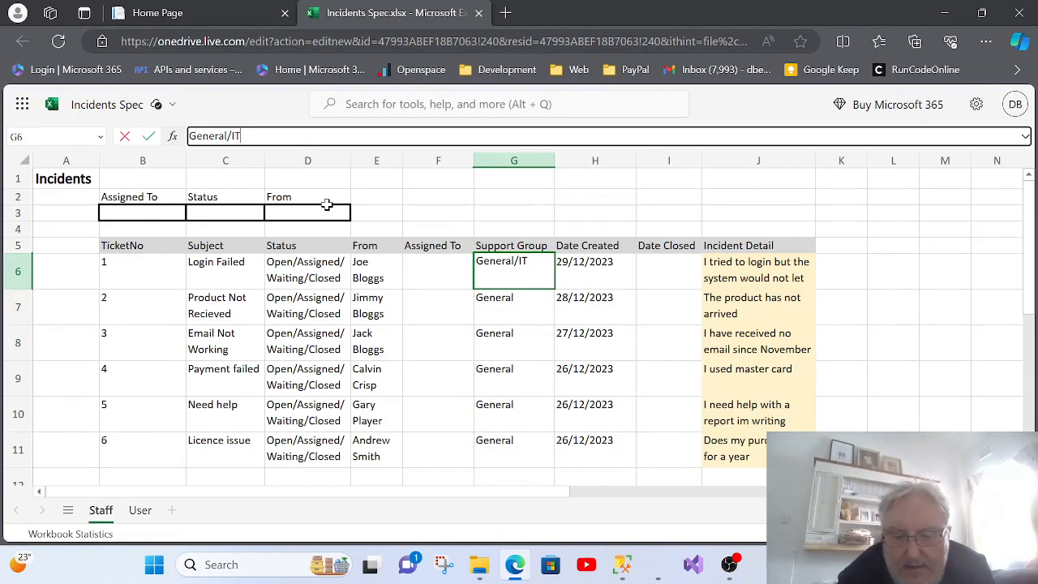
type("/Fin")
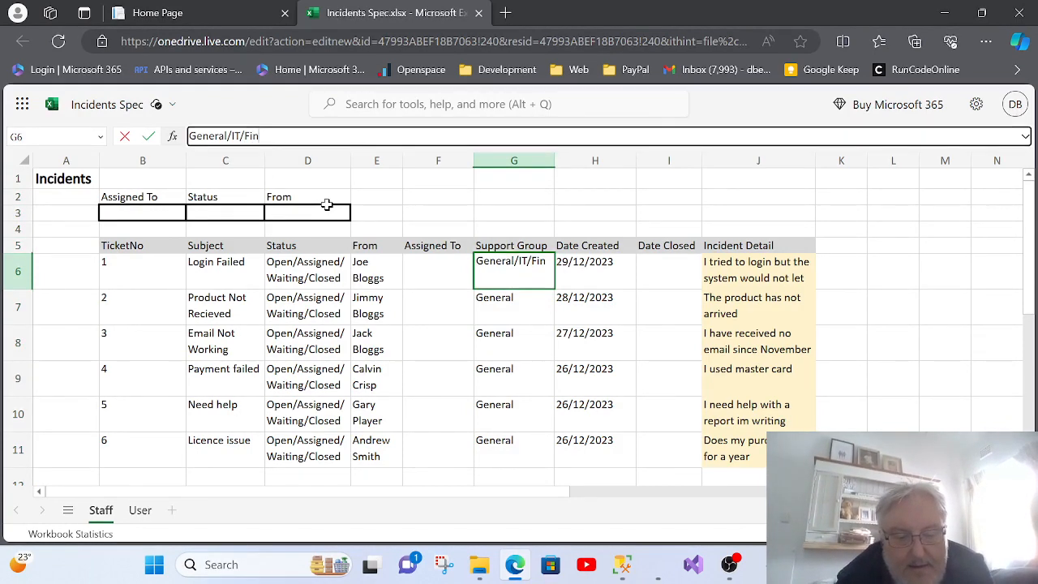
type("ance")
key("Return")
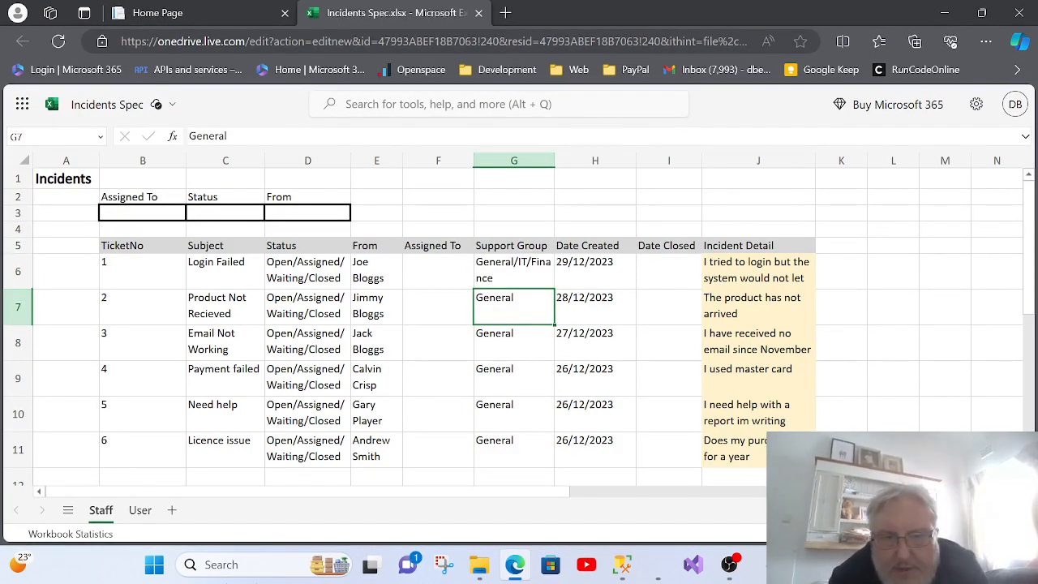
Step: Fill General/IT/Finance down the Support Group column for tickets 2 to 6 and widen the column to fit
left_click(511, 271)
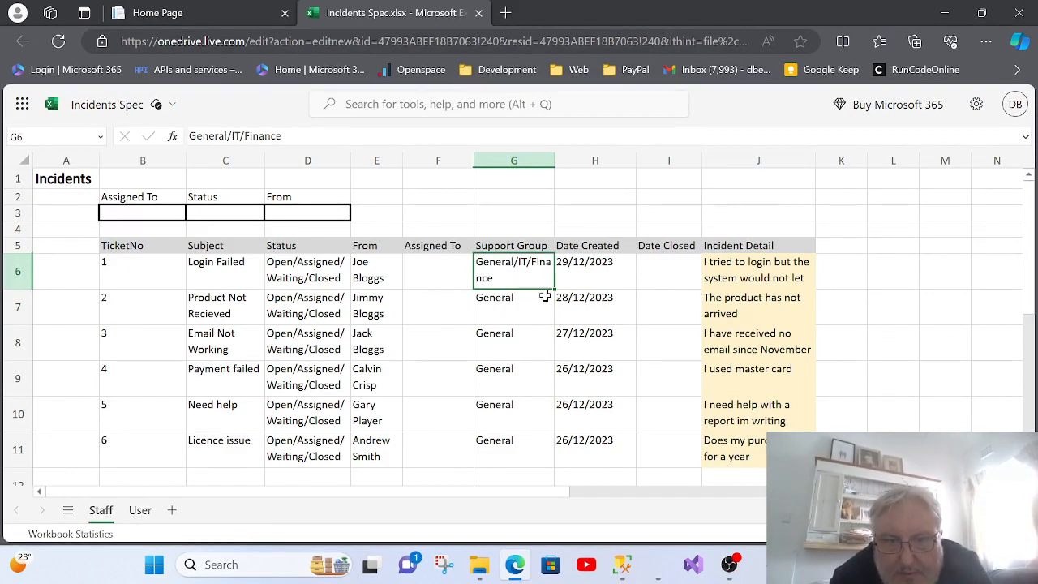
left_click_drag(551, 295, 553, 459)
left_click(516, 248)
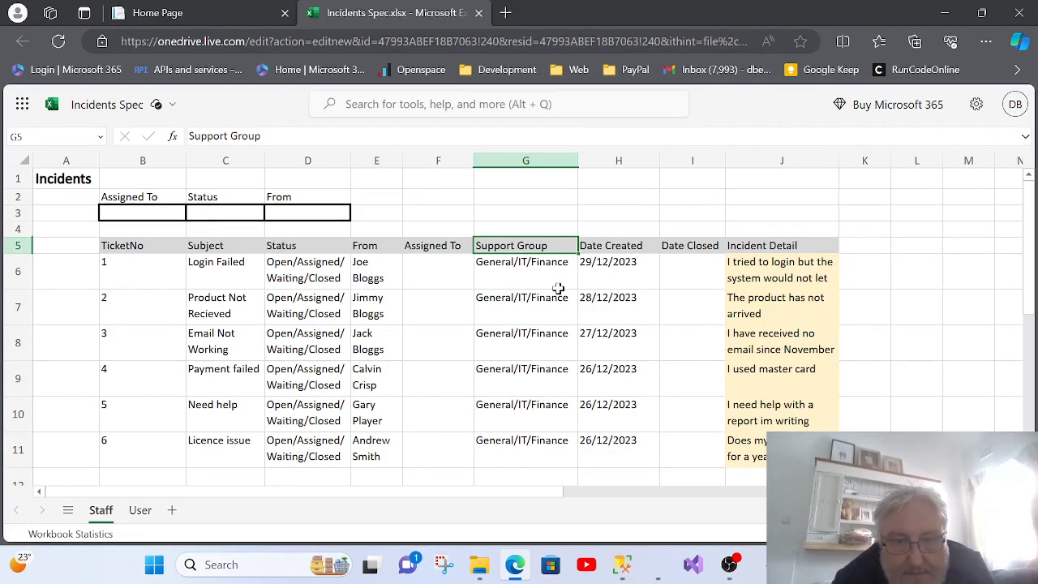
Step: Add a new sheet, enter the table name stm.HelpDeskGroup in cell B3 and widen column B to fit it
left_click(172, 509)
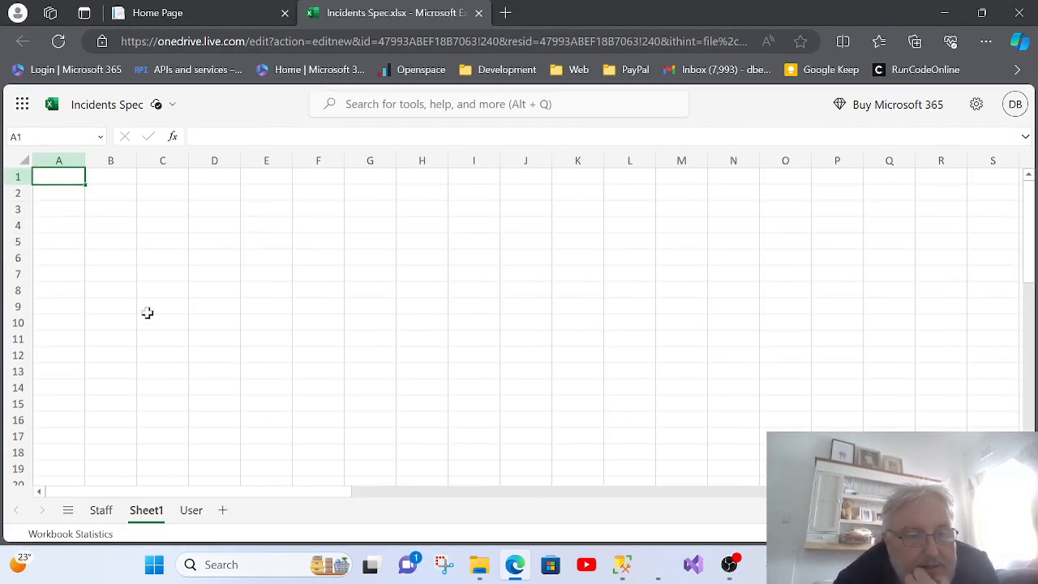
left_click(111, 210)
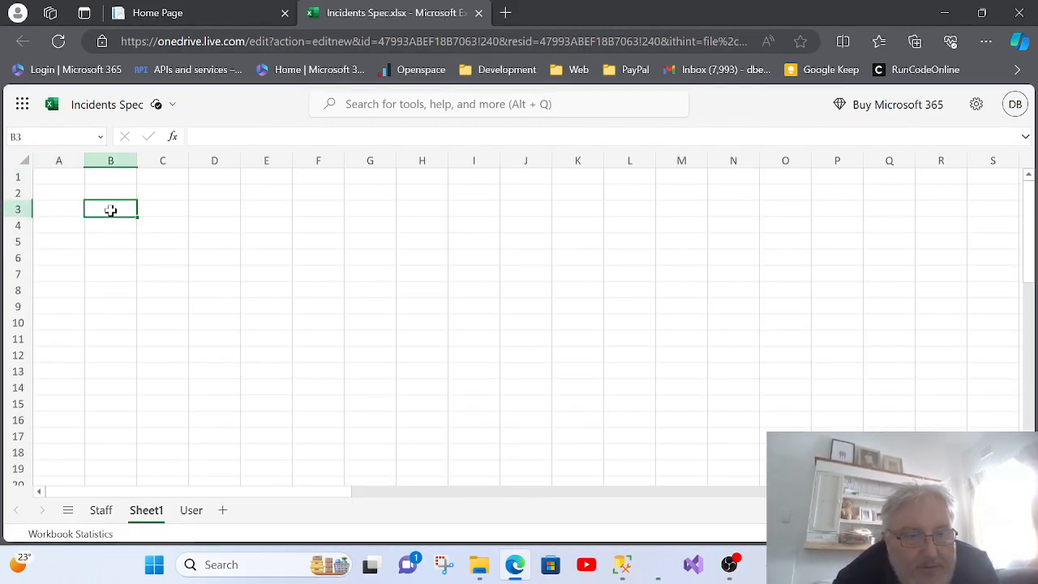
type("stm")
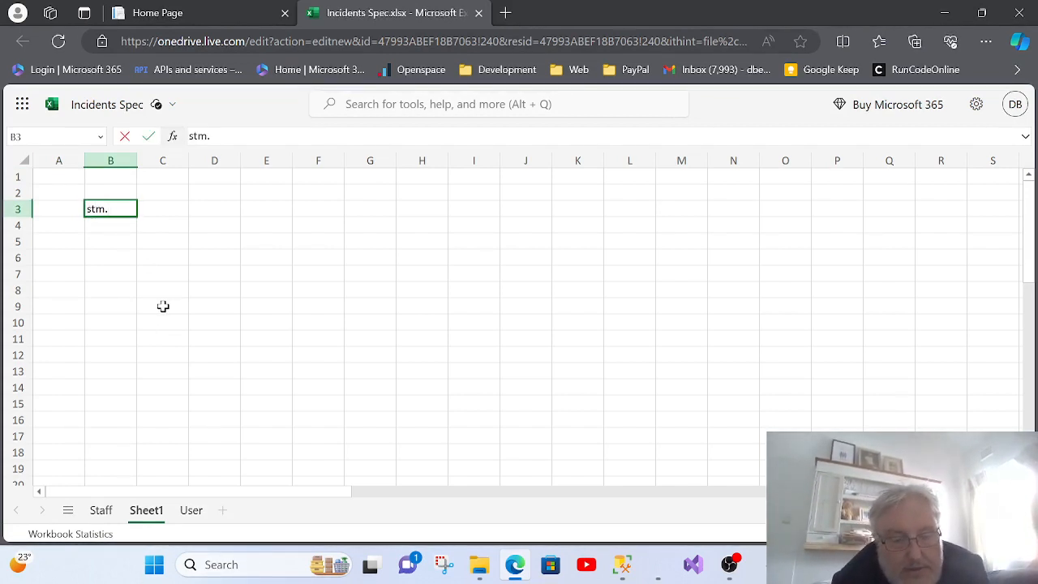
type(".Help")
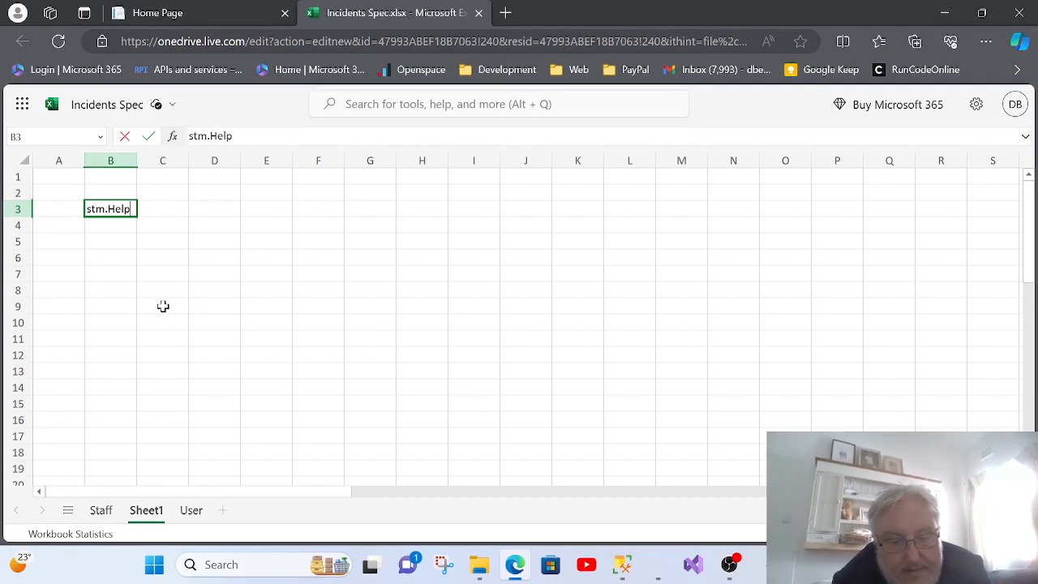
type("DeskGroup")
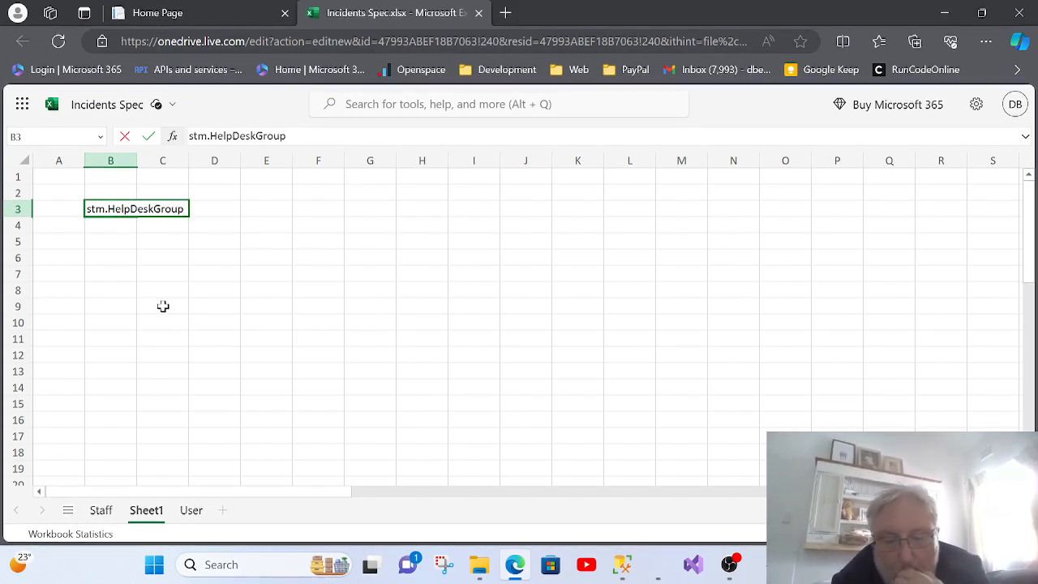
key("Return")
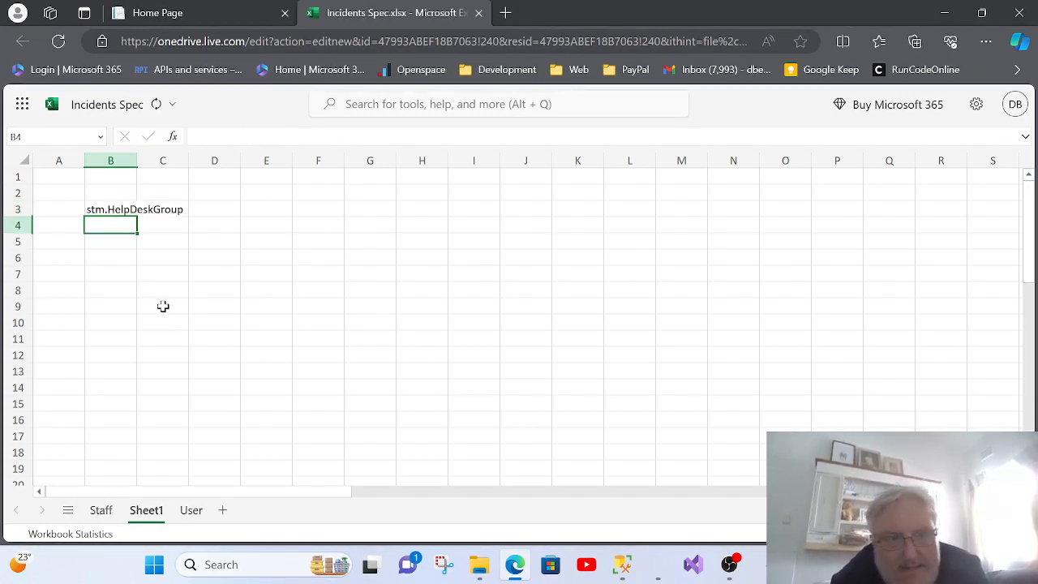
double_click(137, 166)
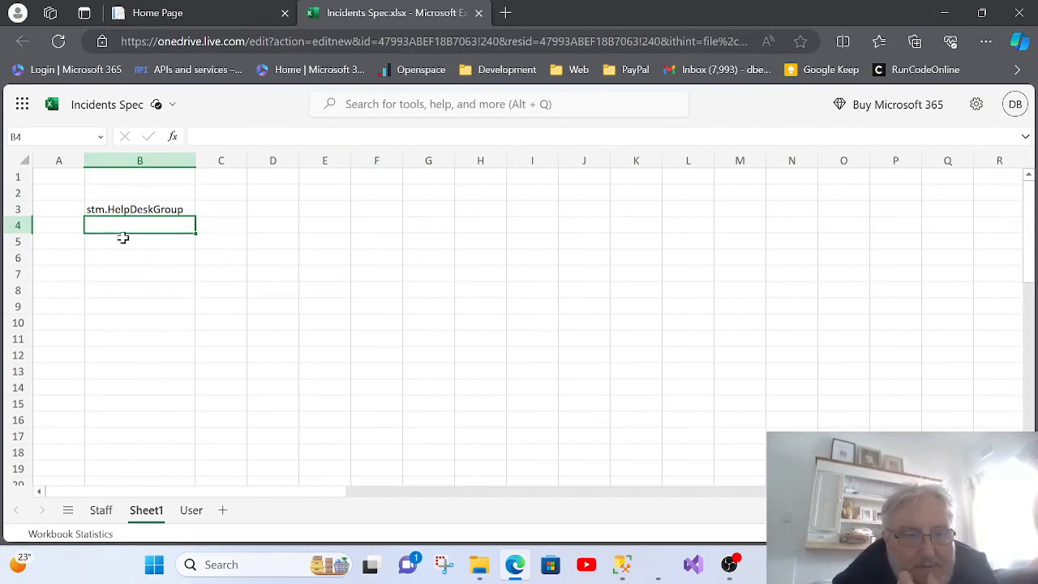
Step: Enter the field name HelpDeskGroupId in cell C4, reusing the copied table name, and widen column C to fit it
left_click(221, 226)
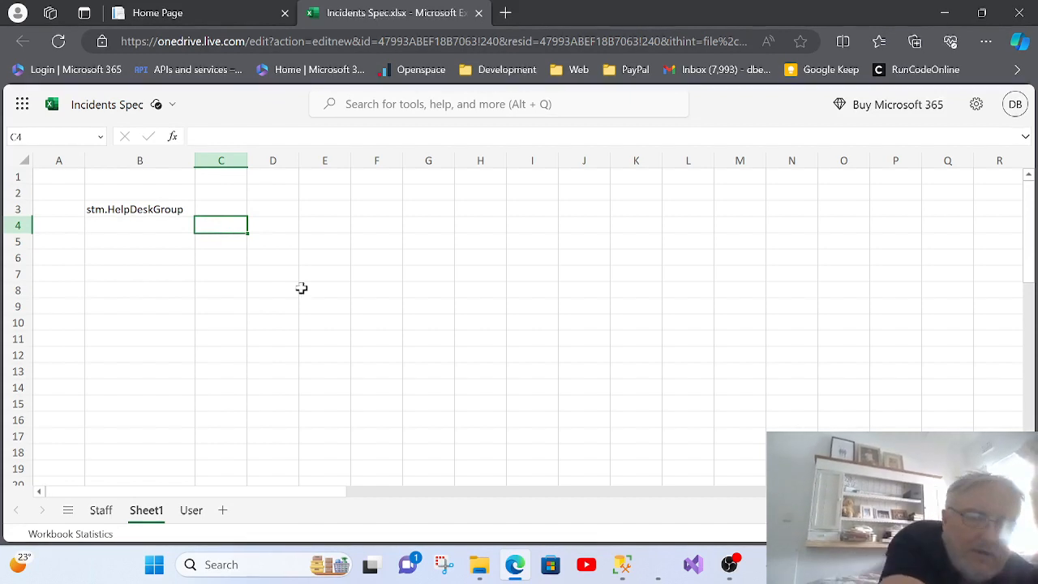
left_click(140, 211)
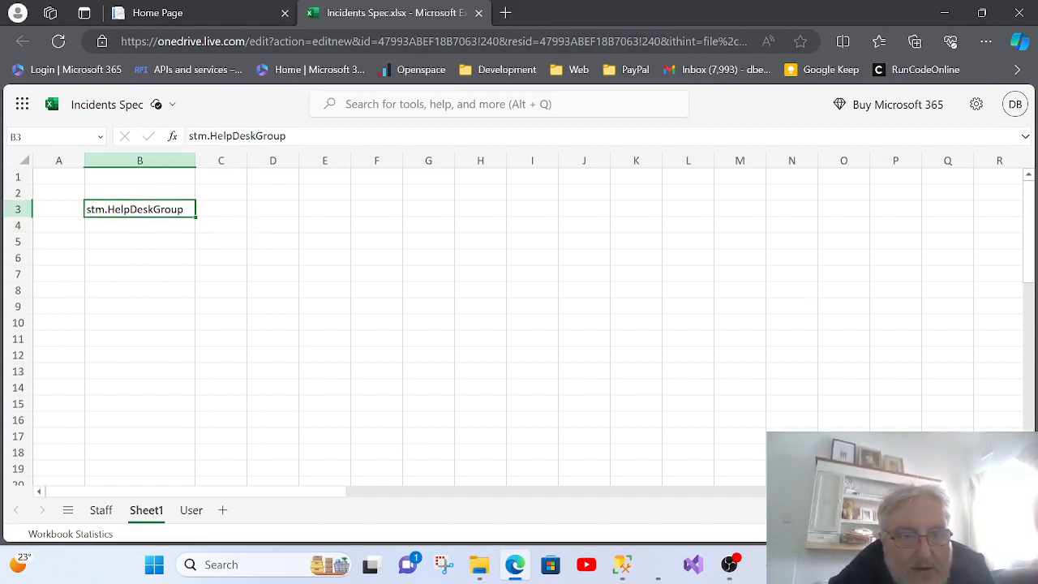
left_click_drag(210, 137, 287, 137)
key("ctrl+c")
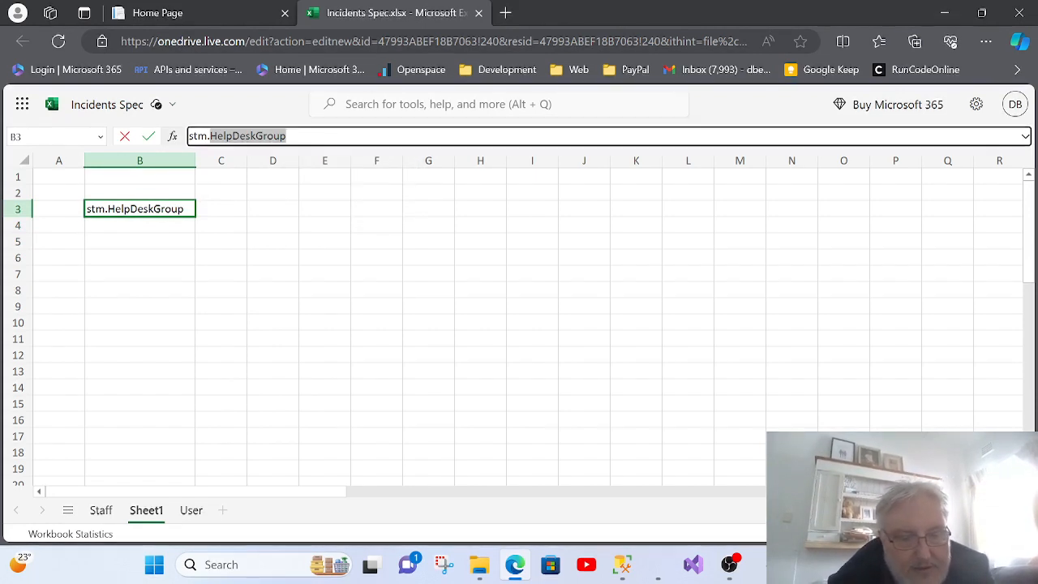
left_click(225, 230)
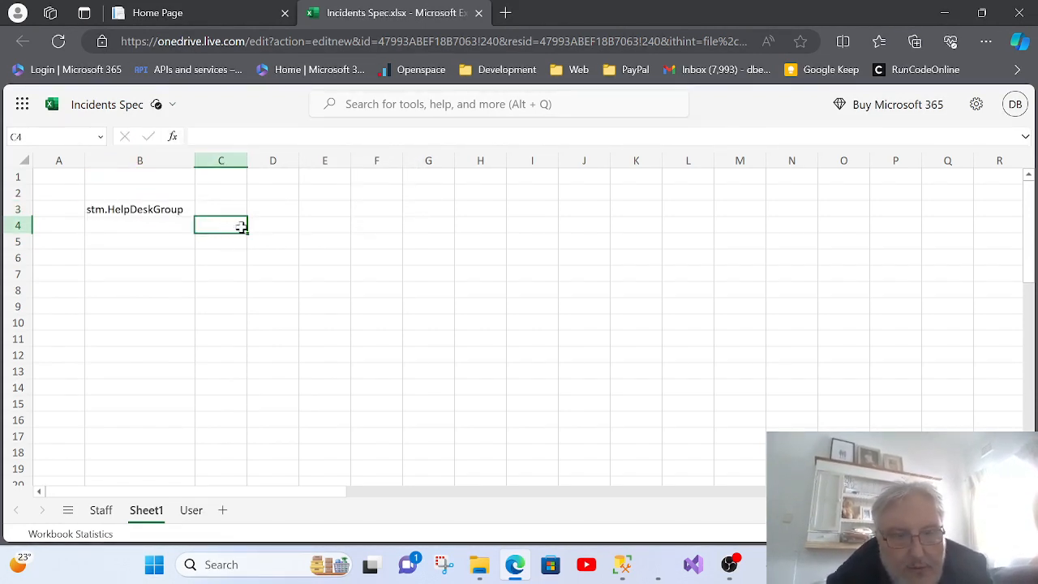
key("ctrl+v")
left_click(290, 138)
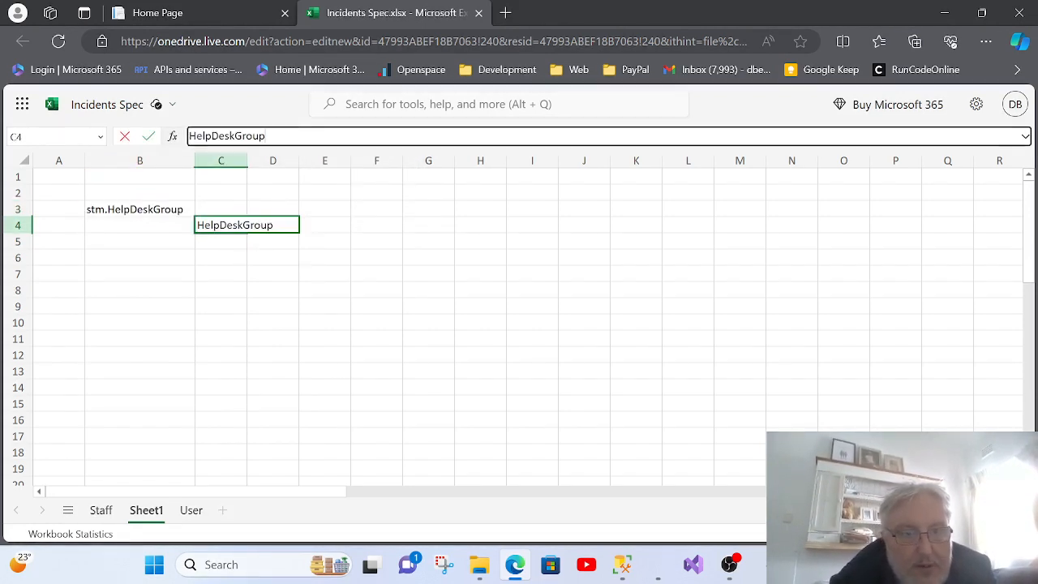
type("Id")
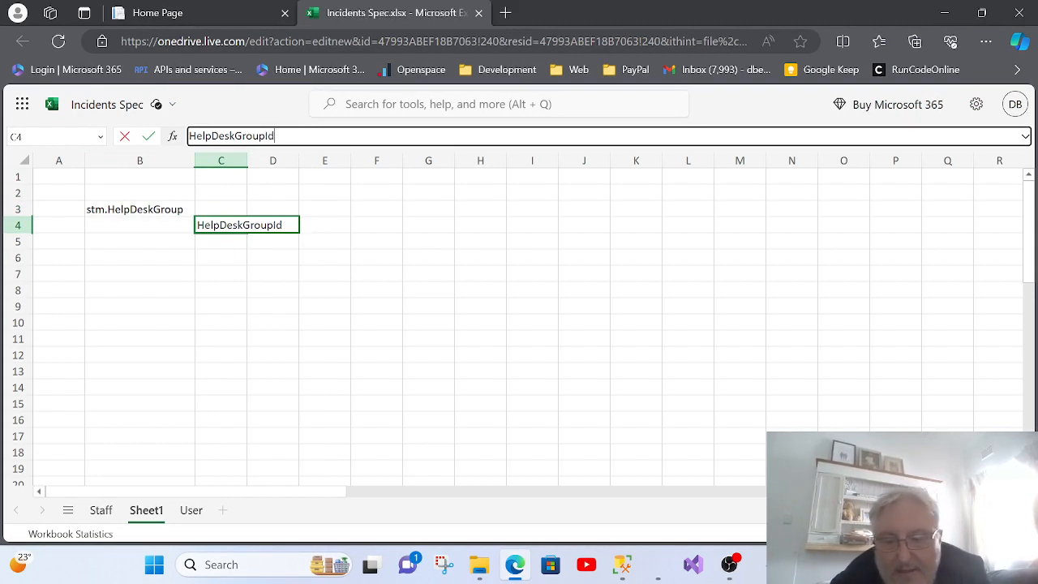
key("Return")
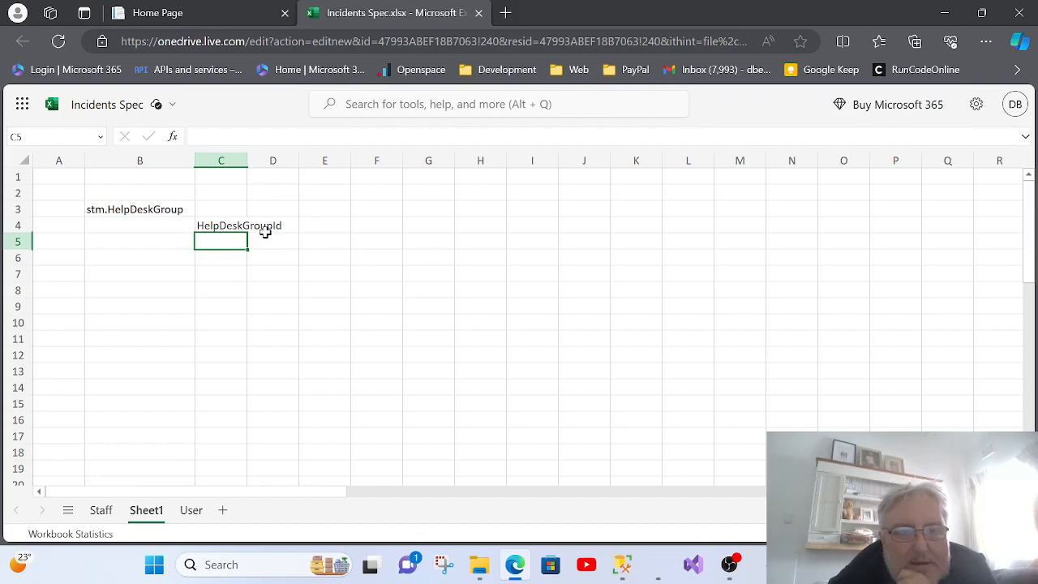
left_click_drag(248, 160, 328, 161)
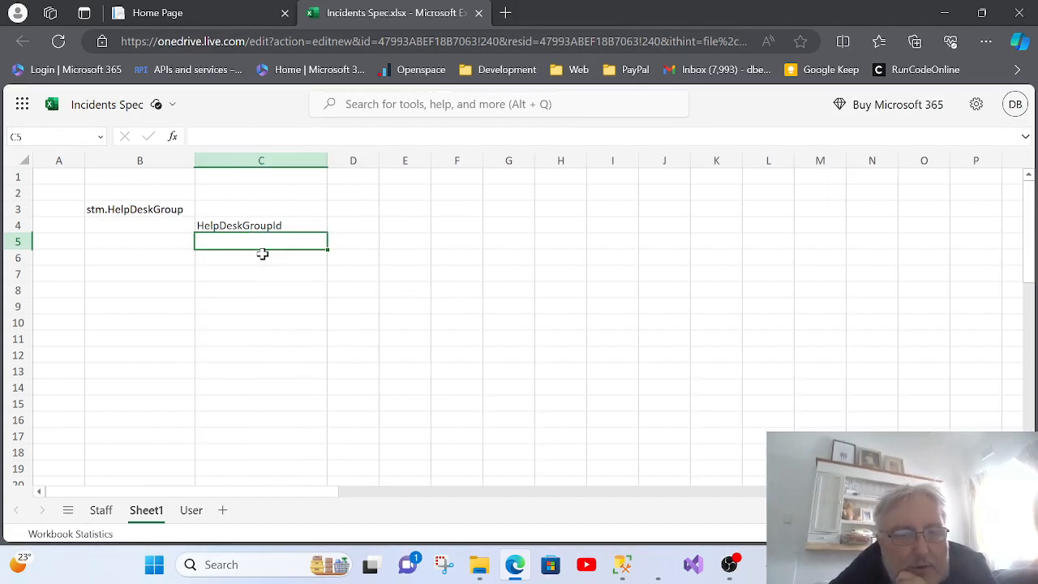
Step: Enter the field name GroupName in cell C5 below HelpDeskGroupId
left_click(269, 225)
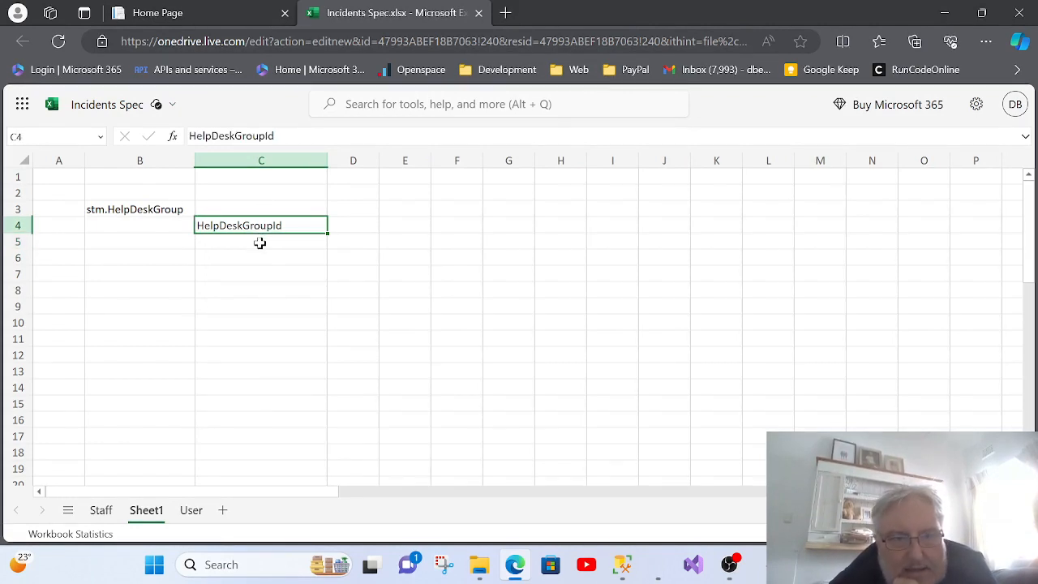
left_click(261, 245)
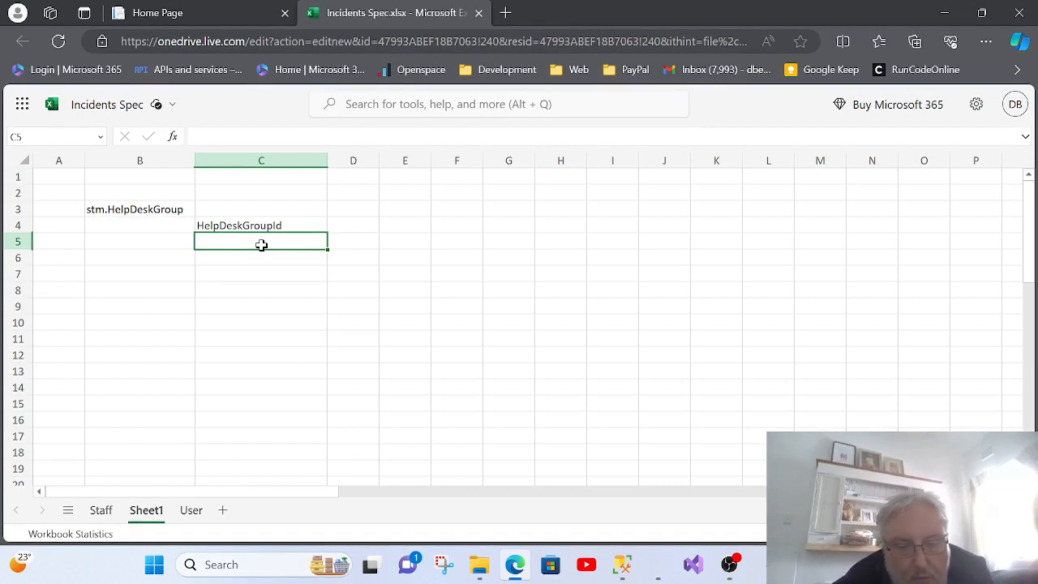
type("G")
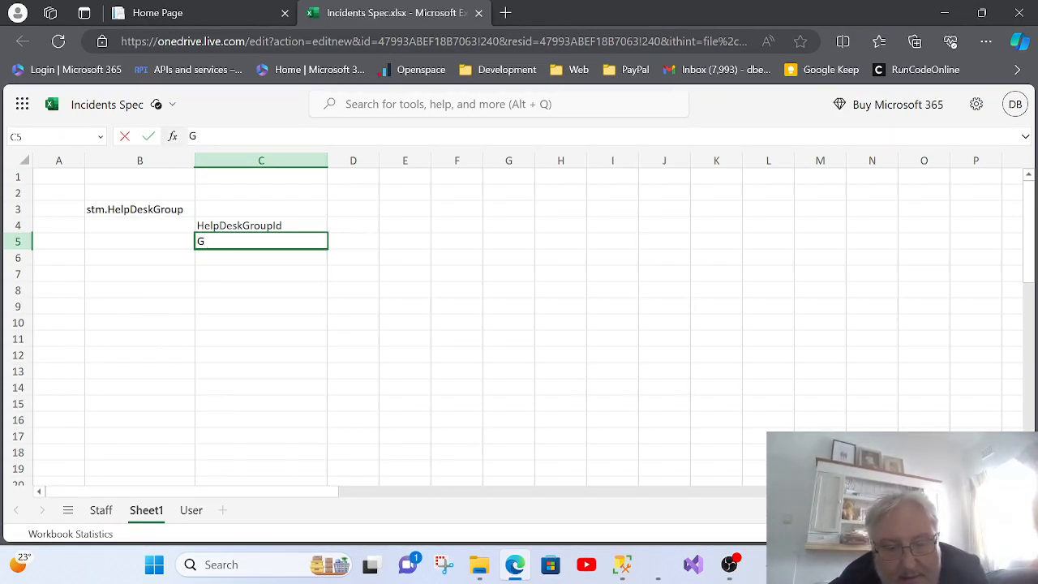
type("roupName")
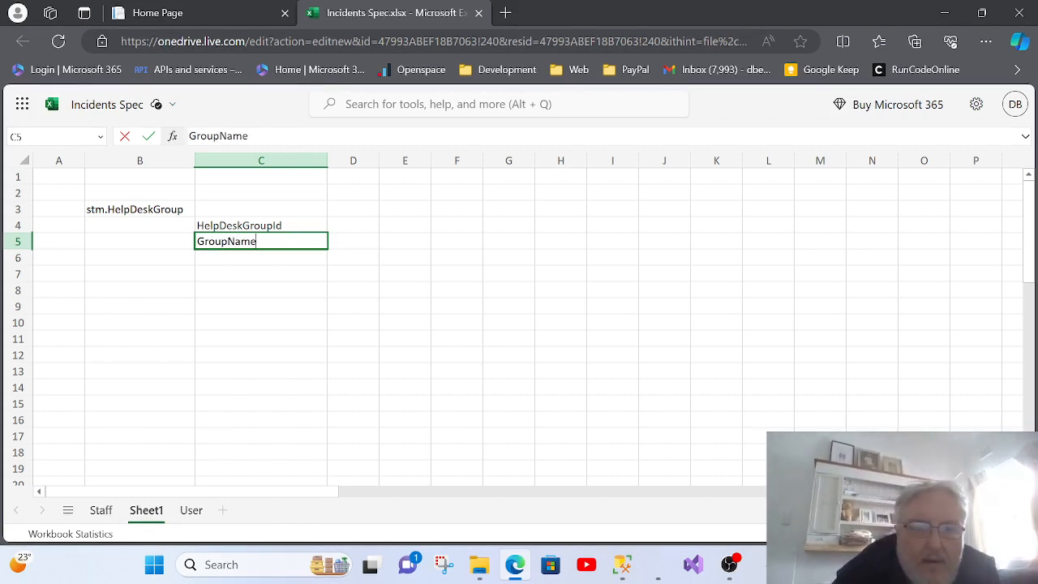
key("Return")
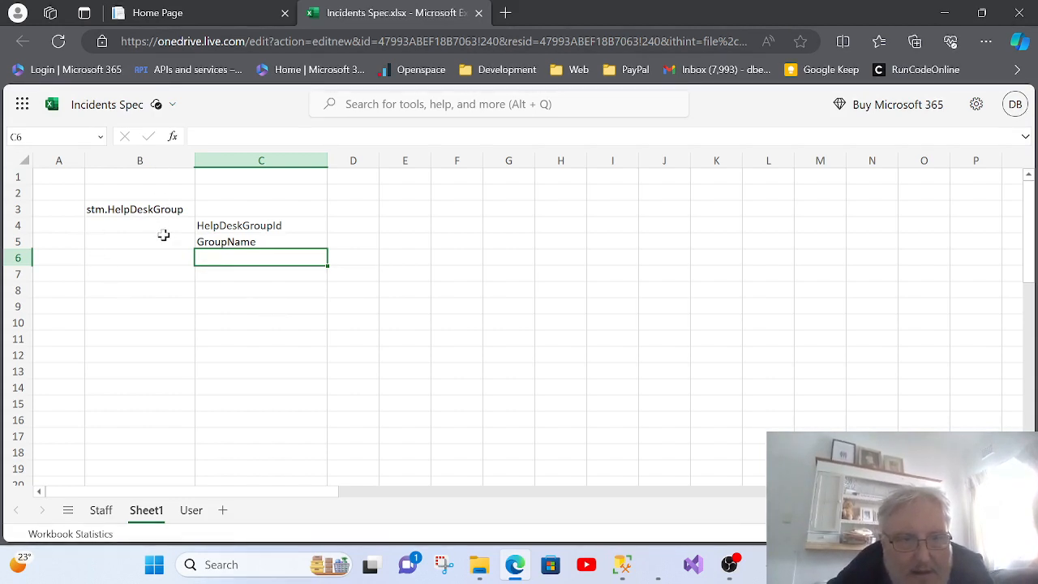
Step: Rename the new sheet as GroupNames
right_click(147, 511)
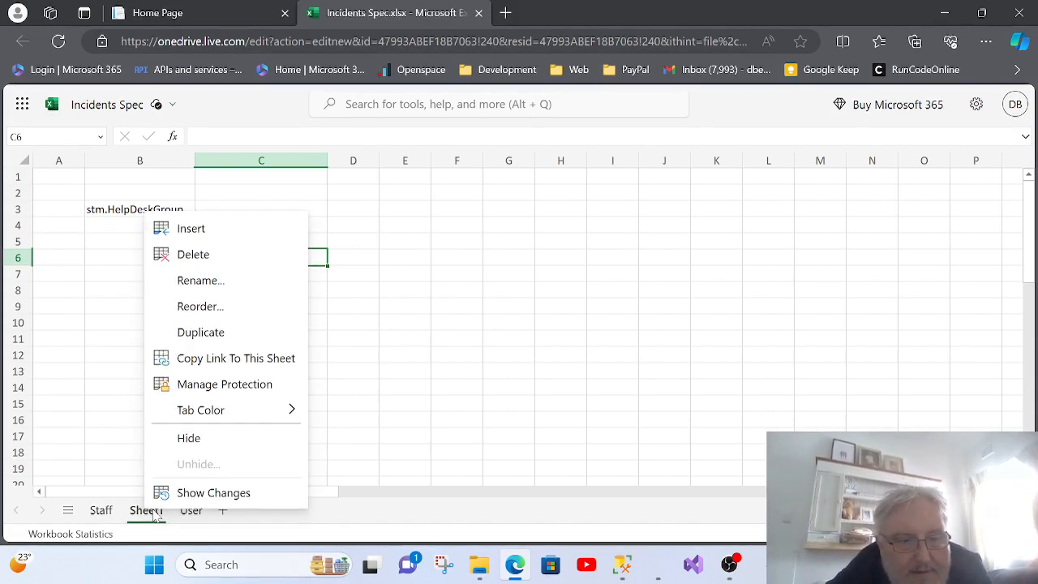
left_click(240, 280)
type("GroupNames")
key("Return")
Step: Rename the GroupNames sheet to GroupName and select the table name in cell B3
right_click(162, 510)
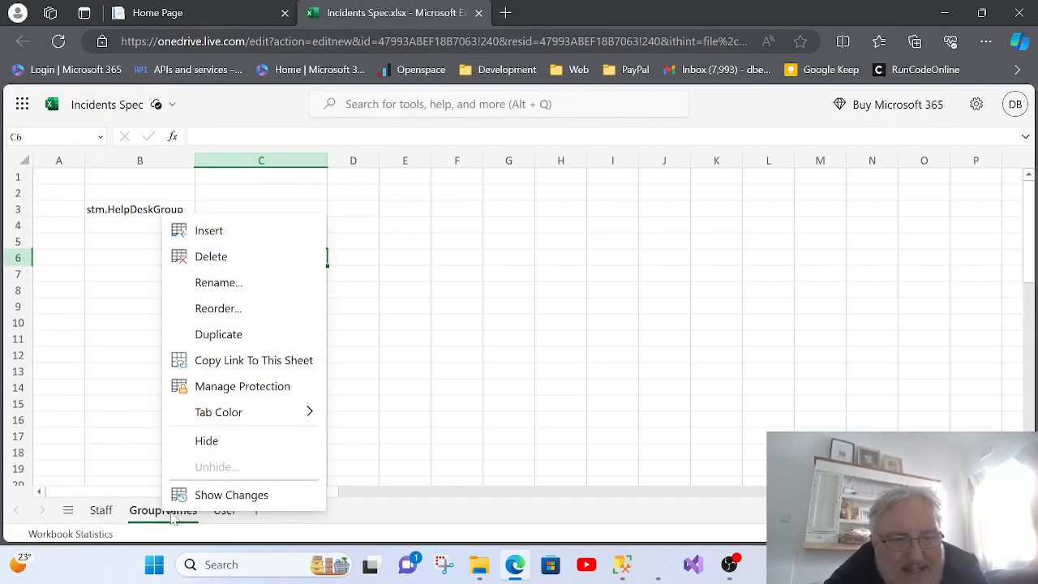
left_click(216, 280)
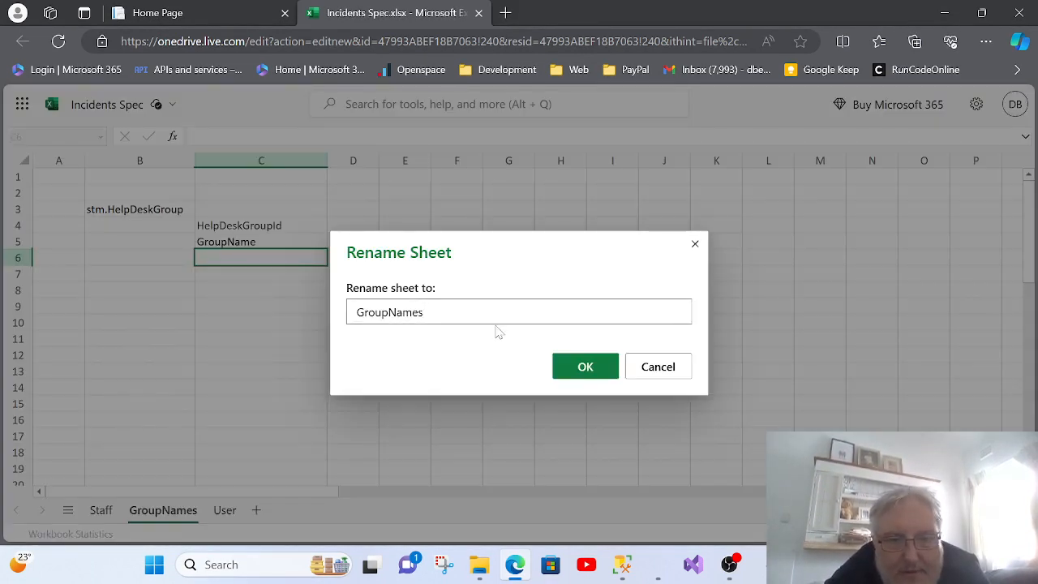
key("BackSpace")
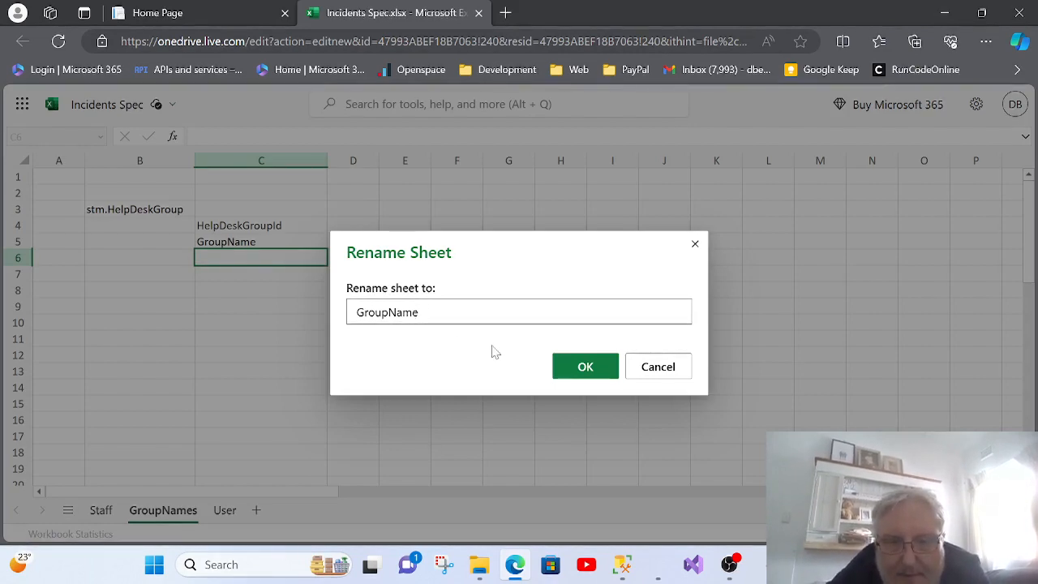
left_click(579, 366)
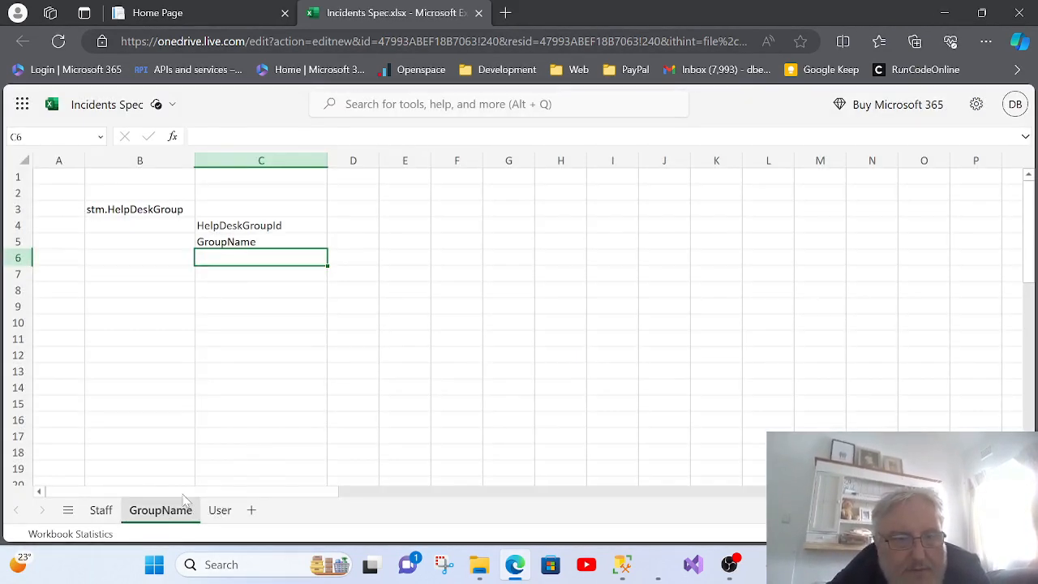
left_click(255, 225)
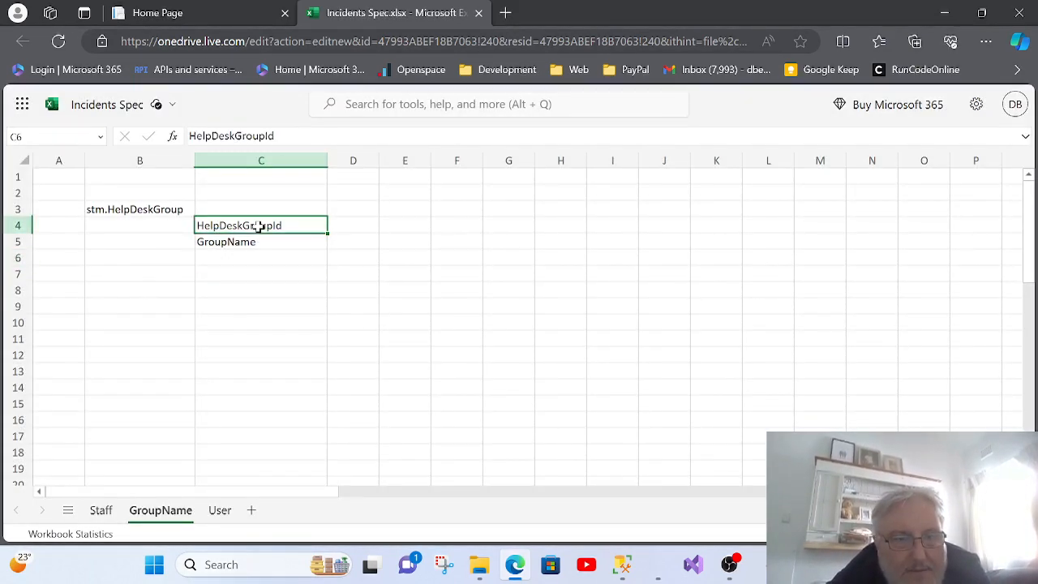
left_click(126, 214)
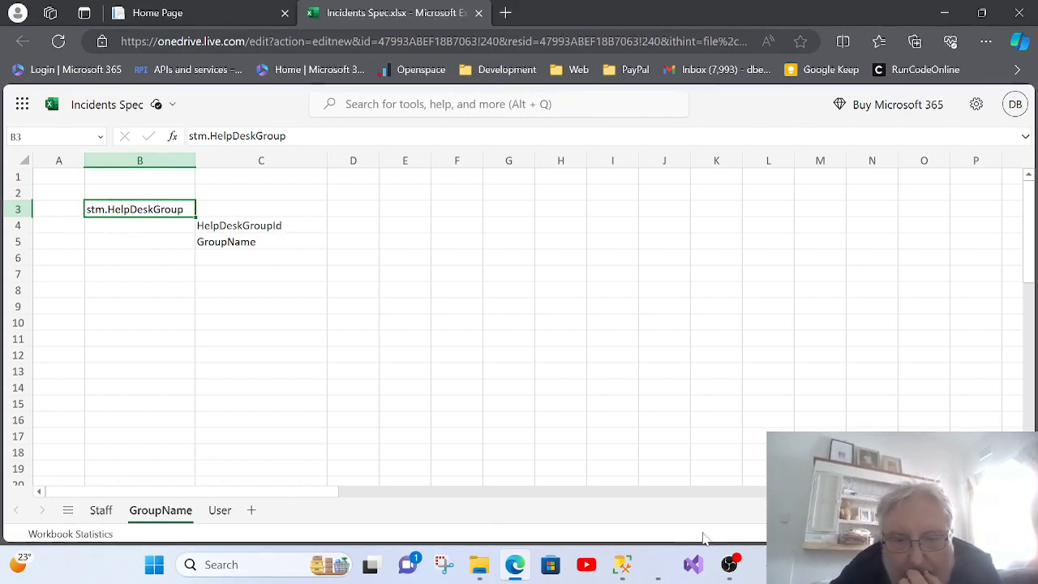
Step: Switch to SQL Server Management Studio and examine the tables and programmability folders of the 8474_DDFEasy1 database
left_click(622, 564)
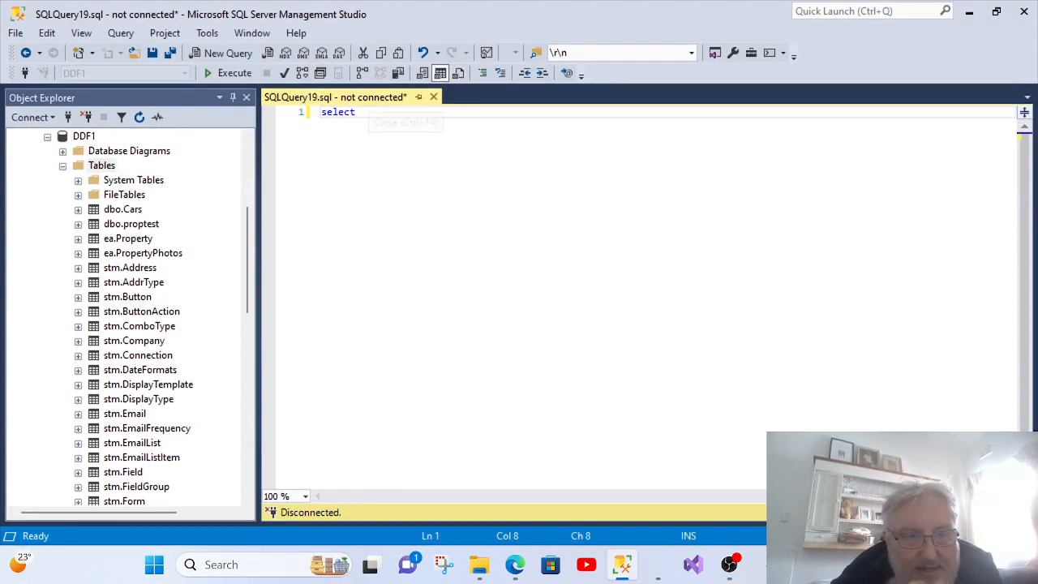
left_click_drag(248, 269, 247, 205)
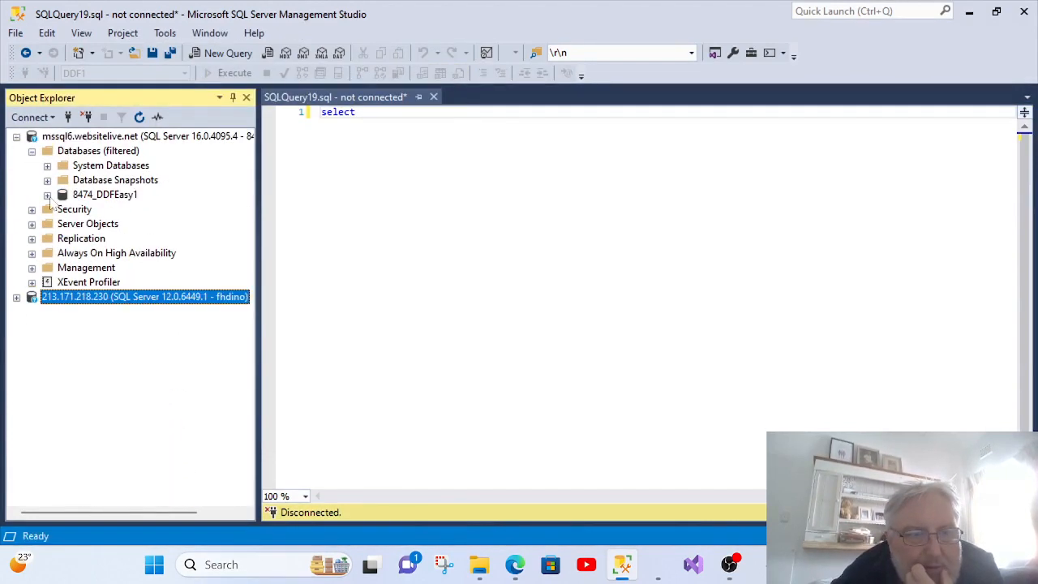
left_click(48, 196)
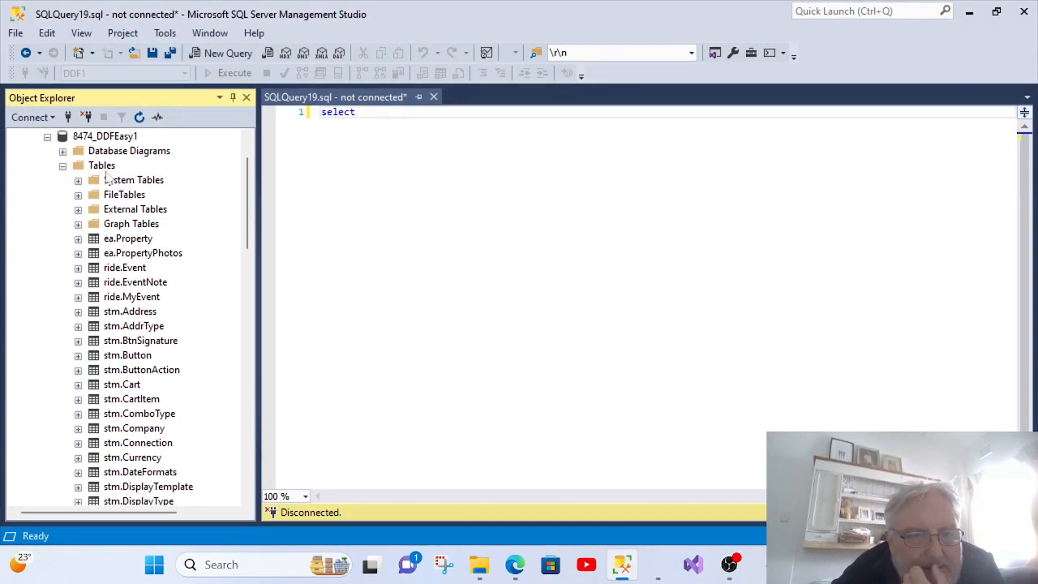
left_click(63, 167)
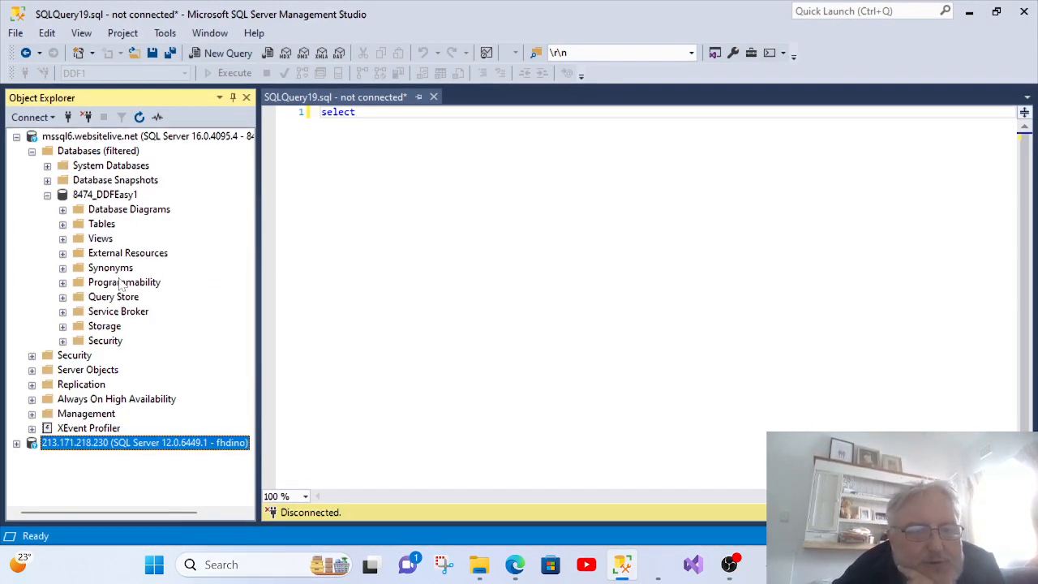
left_click(63, 283)
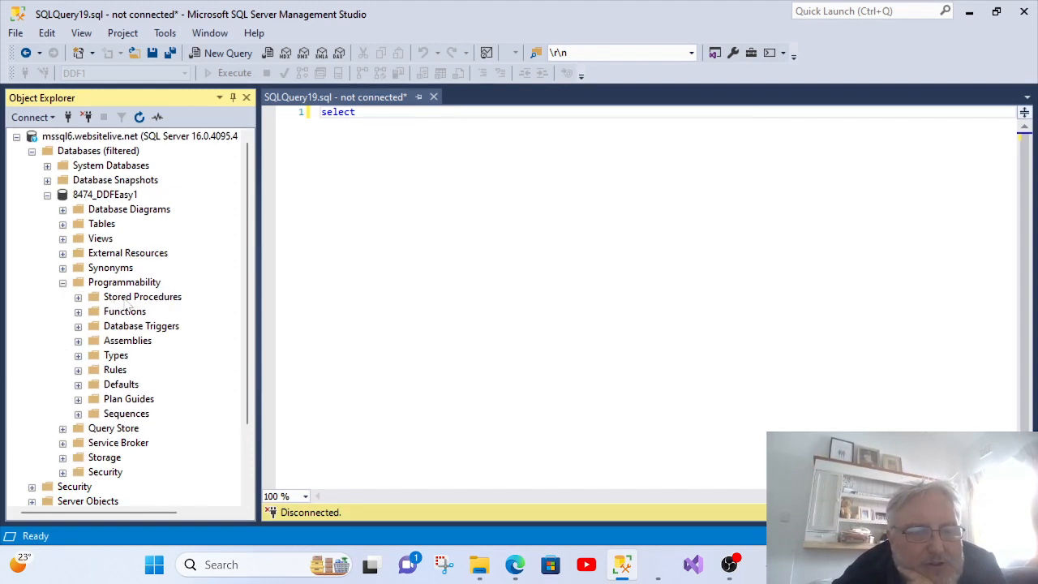
left_click(62, 283)
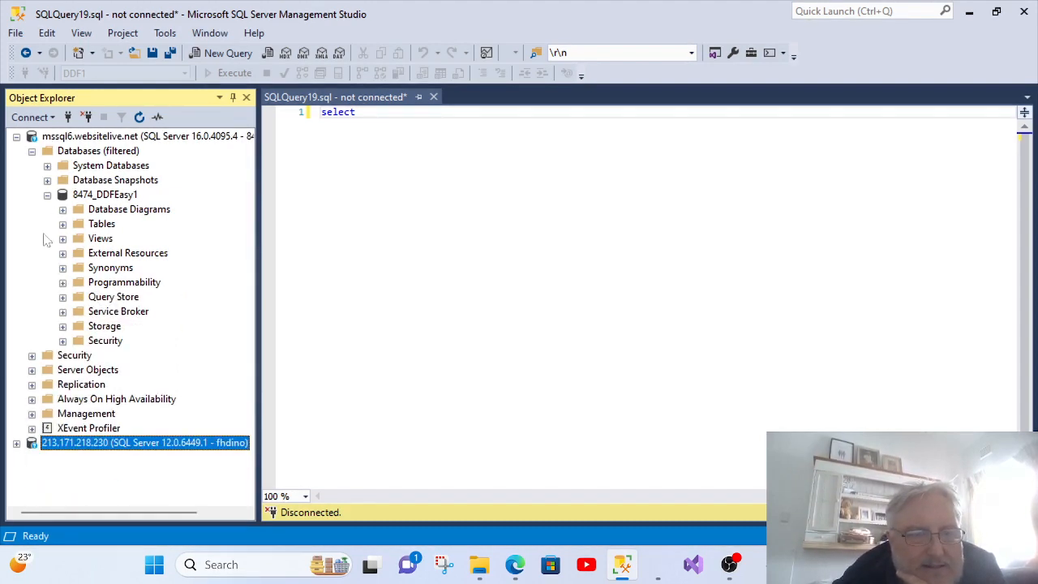
left_click(63, 225)
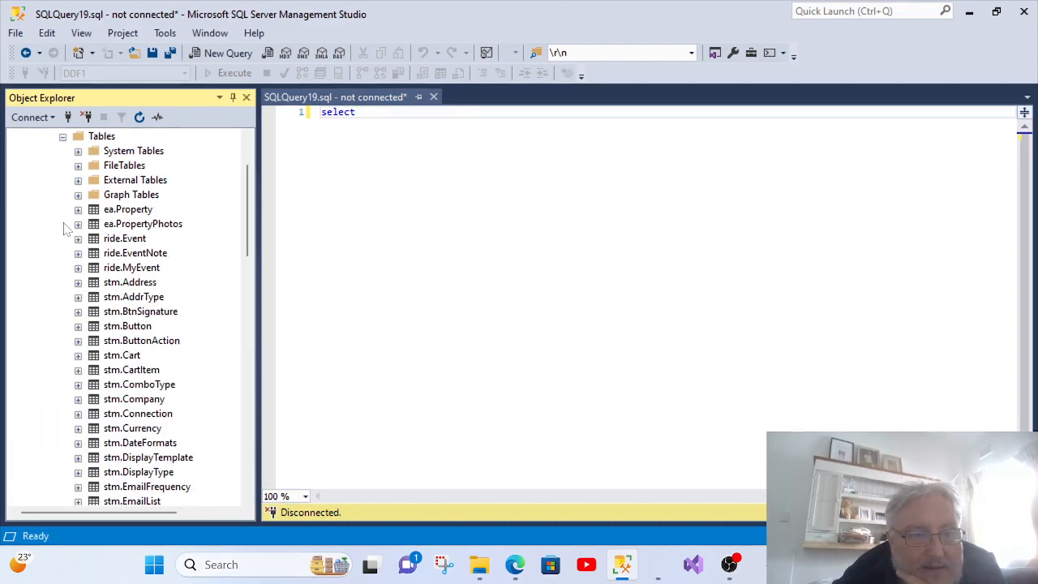
scroll(202, 299, "down", 3)
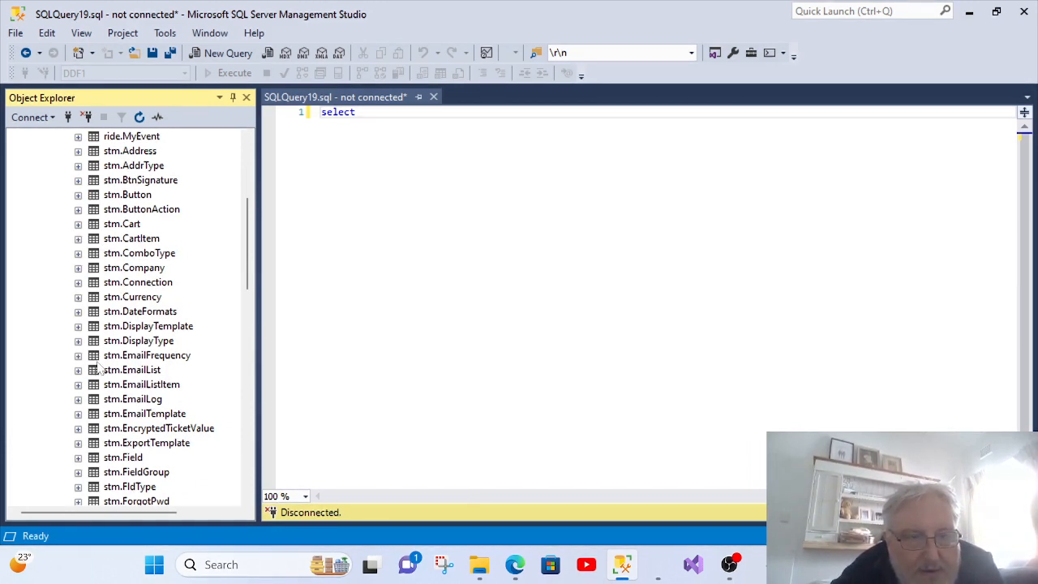
scroll(123, 348, "up", 3)
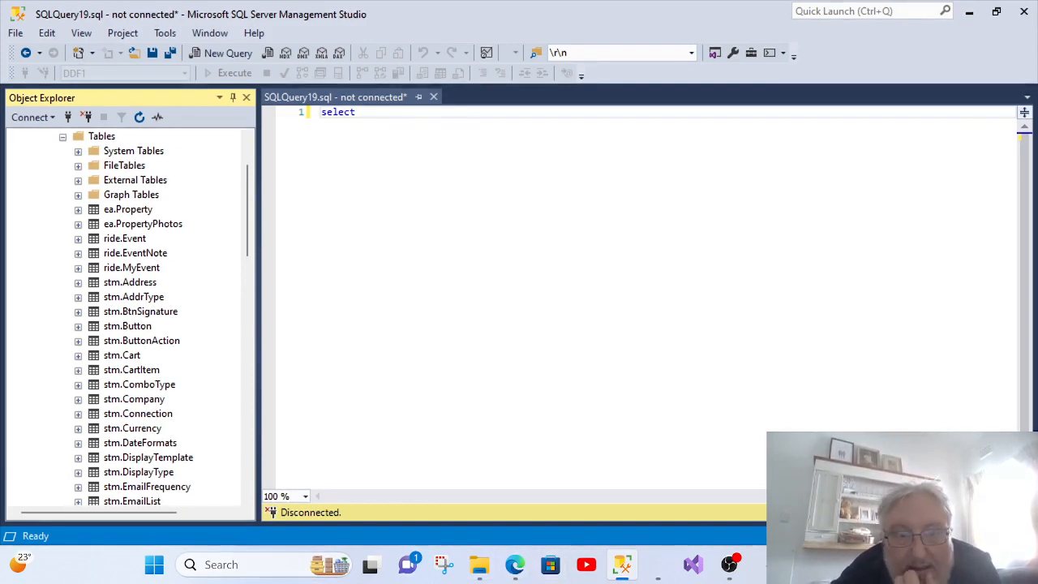
Step: Switch back to the Incidents Spec workbook and copy HelpDeskGroup, without the stm. prefix, from cell B3
left_click(515, 565)
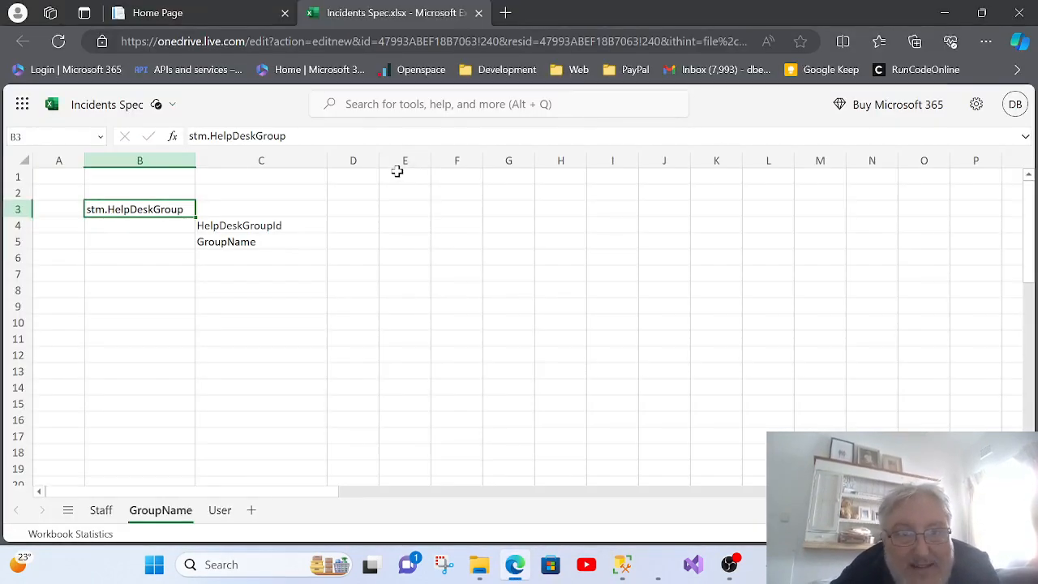
left_click_drag(208, 137, 293, 138)
key("ctrl+c")
Step: Switch to the Data Driven Forms site and start a new form in the Form Design list under Technical Design
left_click(203, 14)
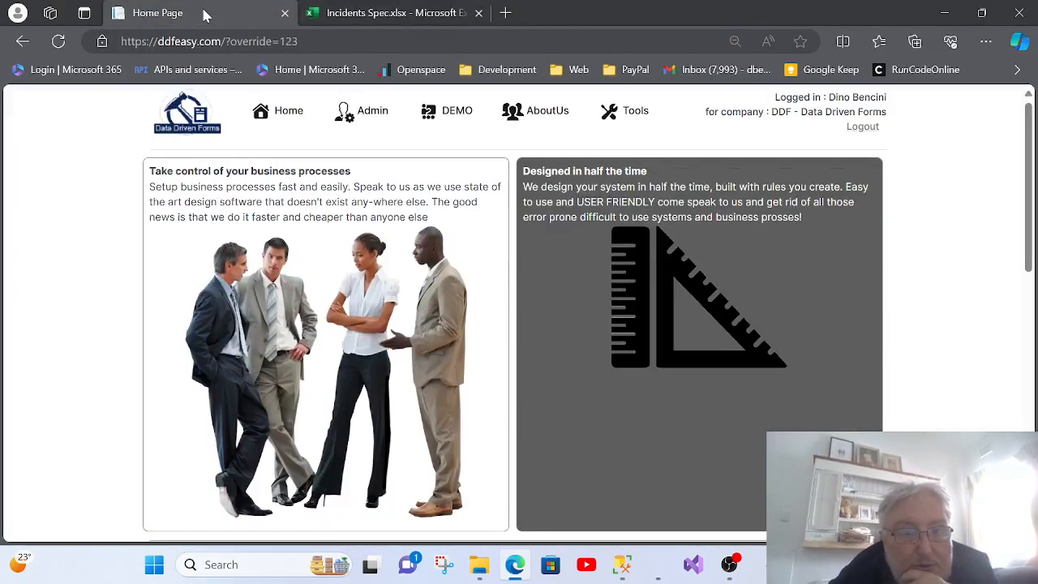
left_click(366, 120)
mouse_move(445, 186)
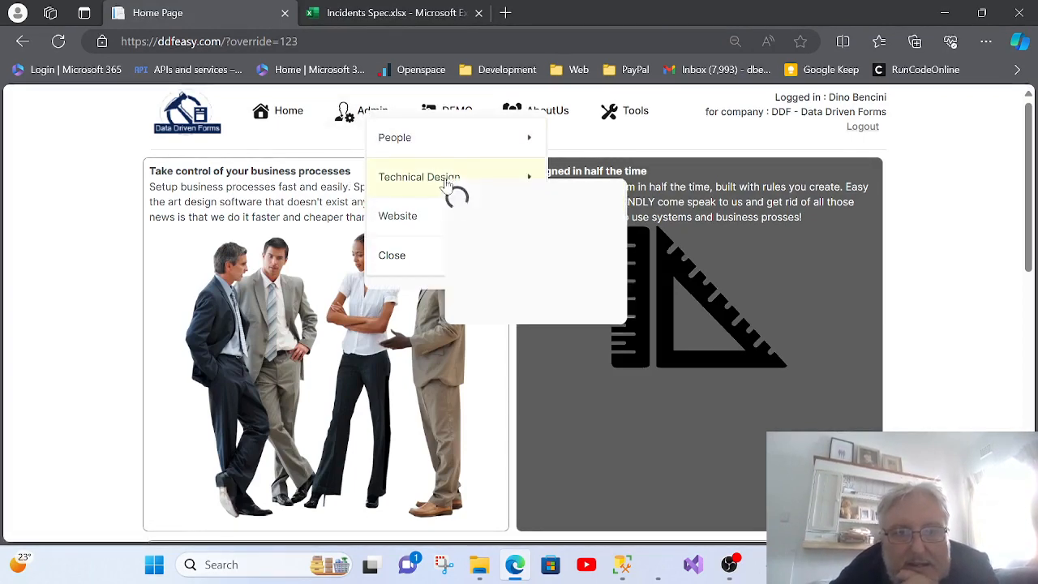
left_click(514, 217)
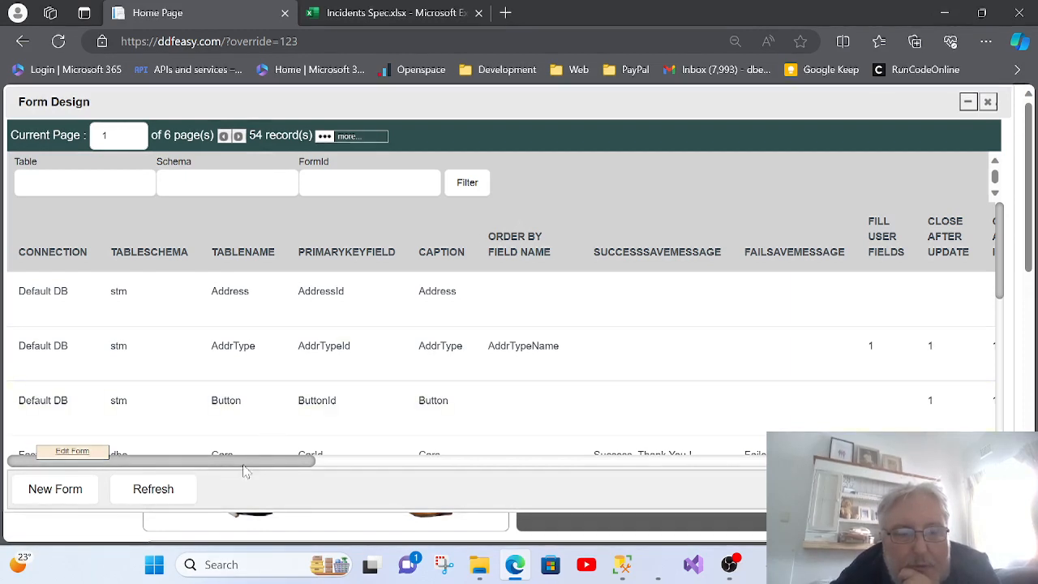
left_click(47, 490)
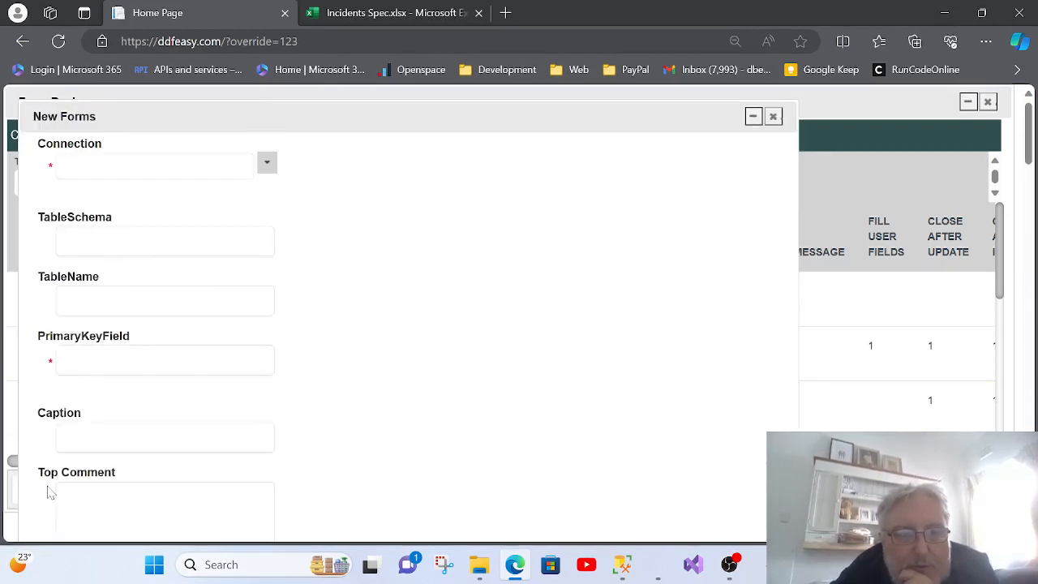
Step: Set the new form's connection to Default DB and its table schema to stm
left_click(267, 165)
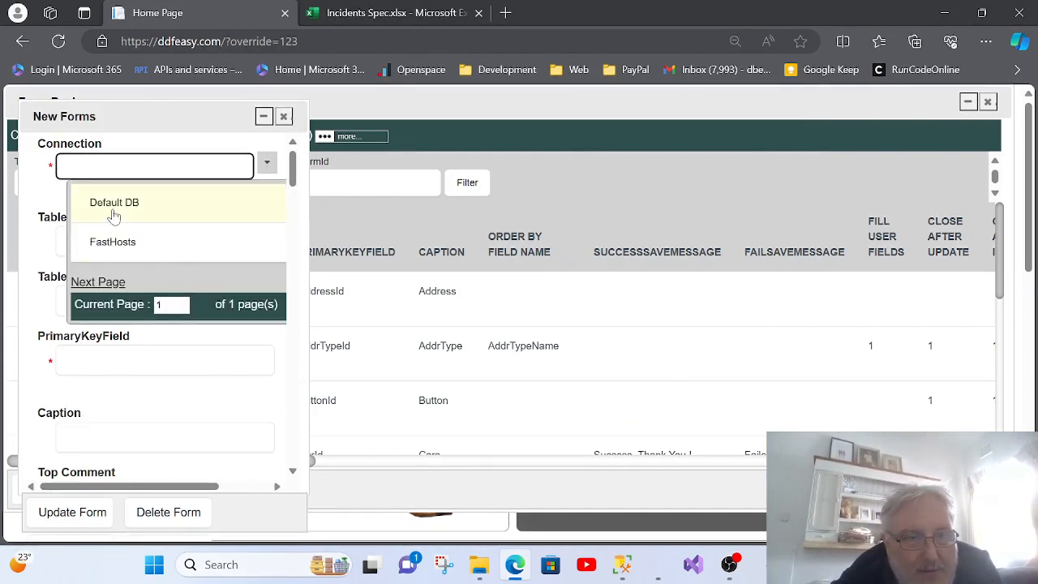
left_click(114, 203)
left_click(146, 240)
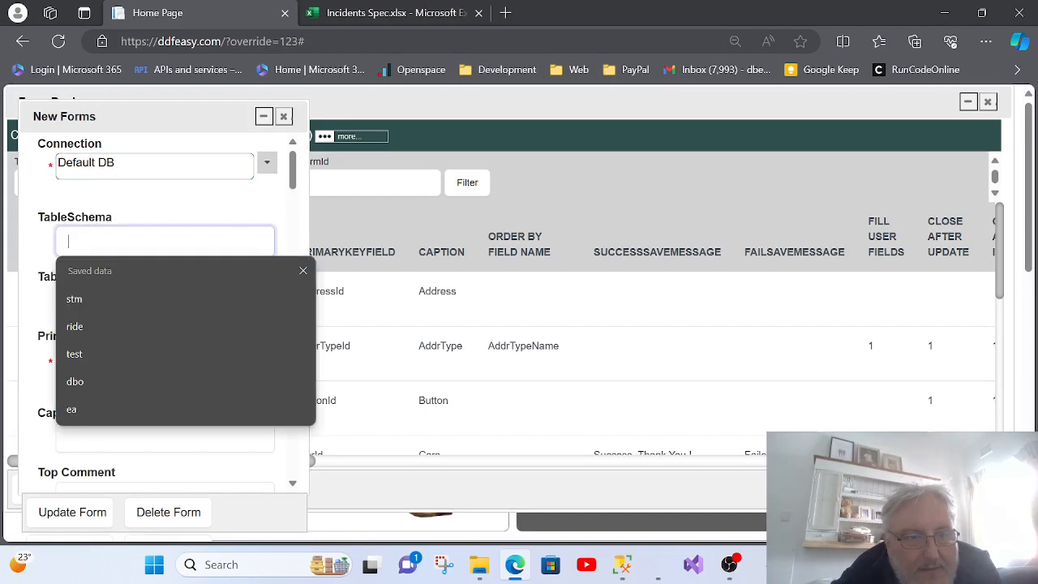
left_click(116, 308)
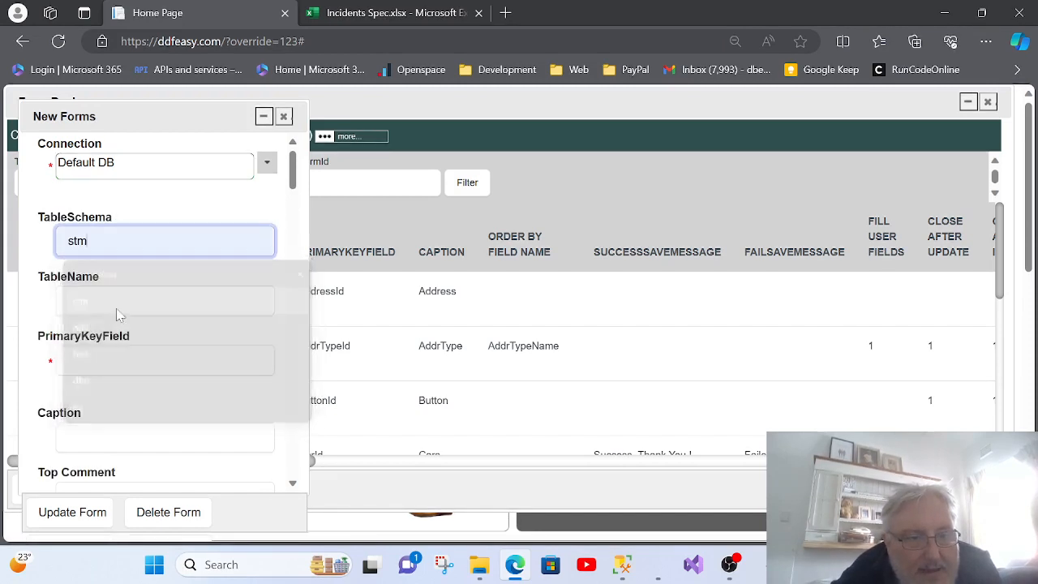
Step: Enter HelpDeskGroup as the form's table name and HelpDeskGroupId as its primary key field
left_click(116, 303)
key("ctrl+v")
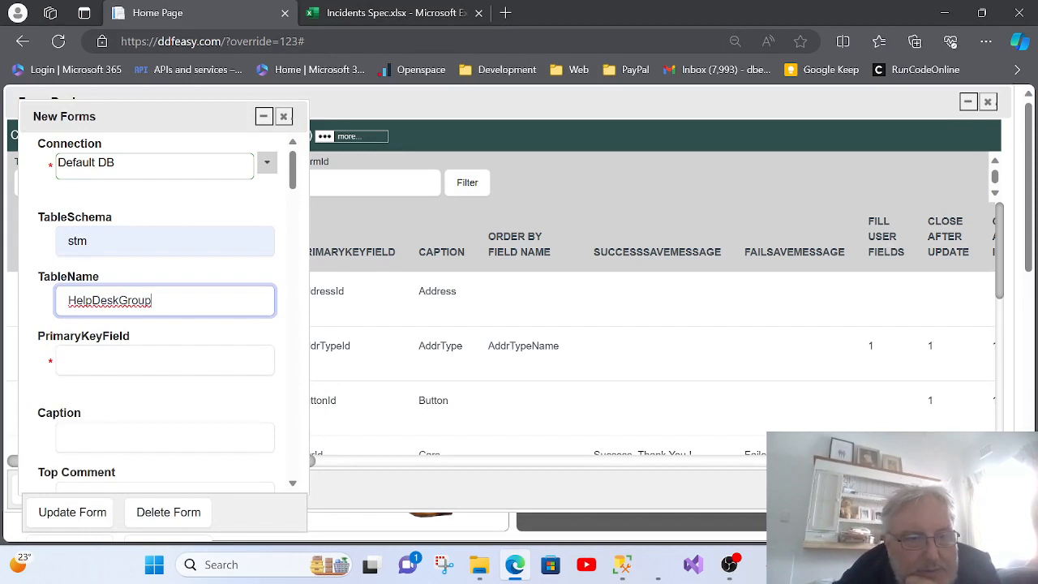
key("Tab")
key("ctrl+v")
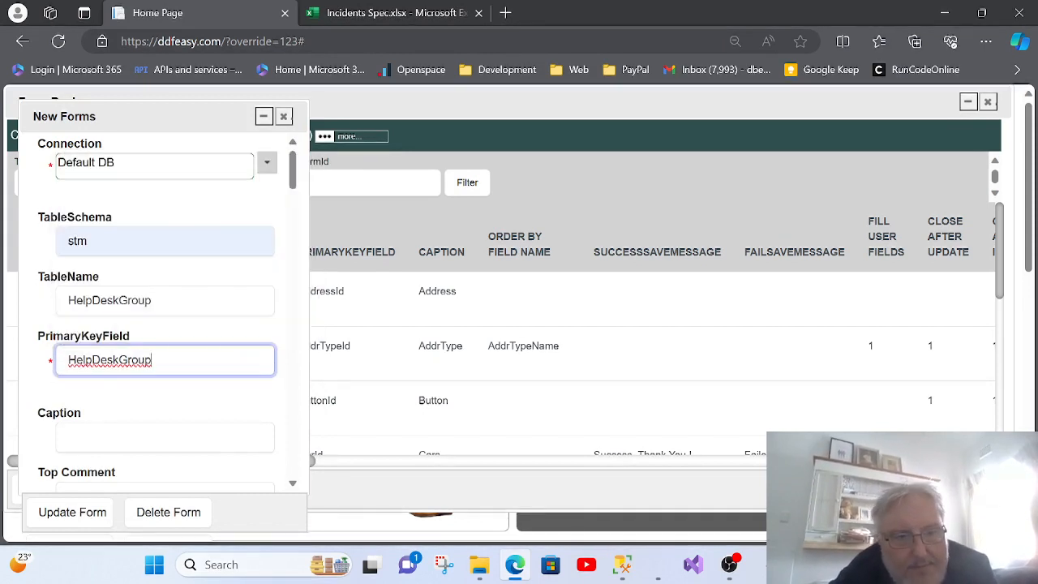
type("I")
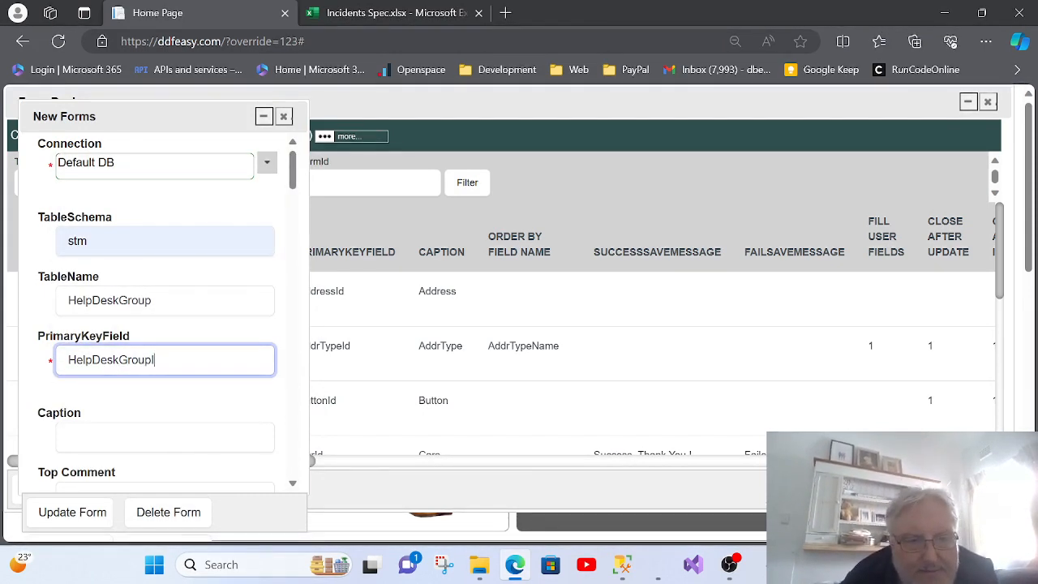
type("d")
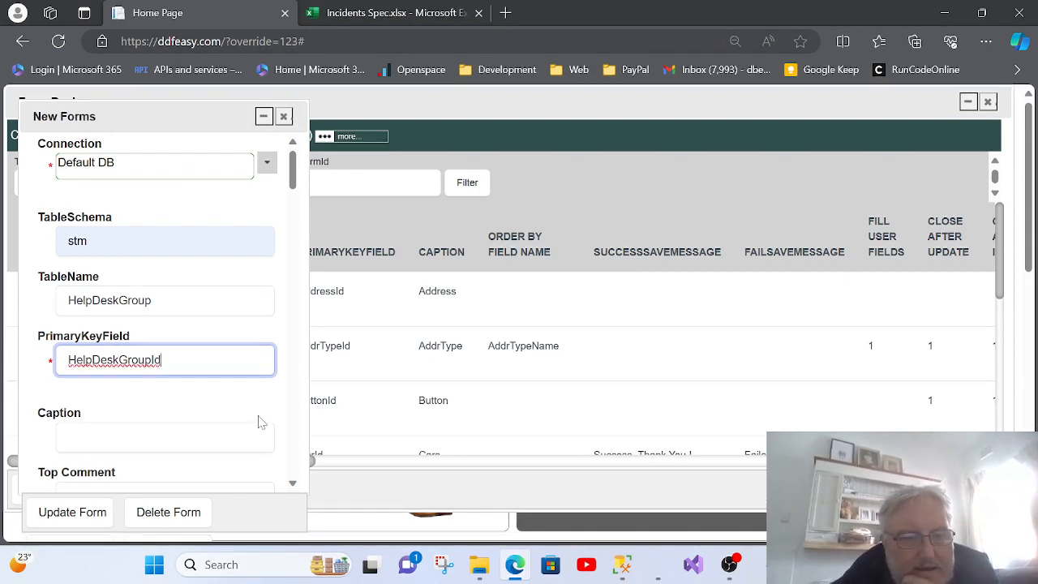
Step: Set the form's caption to HelpDeskGroup by pasting the copied table name
scroll(213, 393, "down", 2)
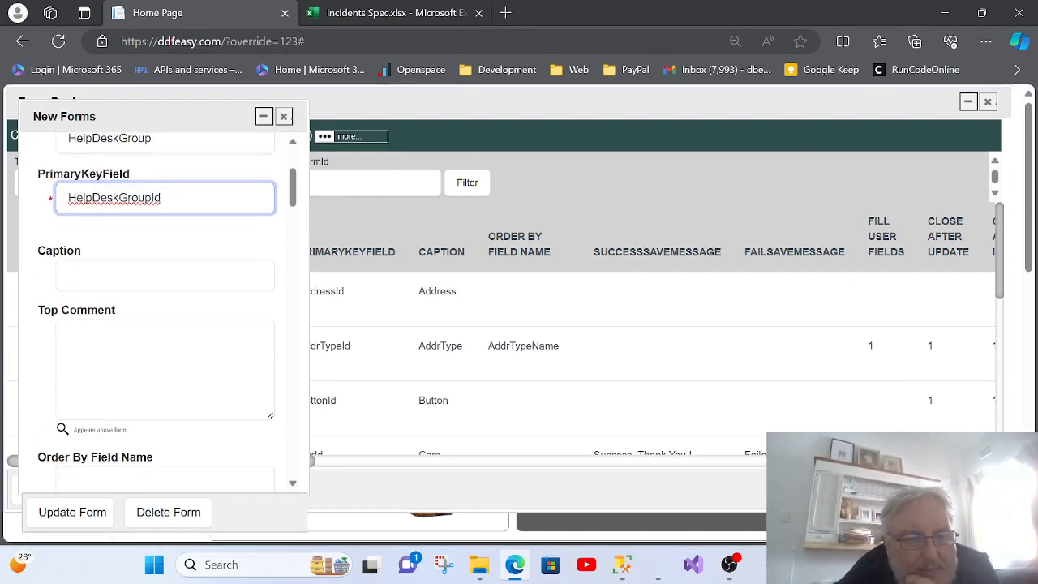
key("Tab")
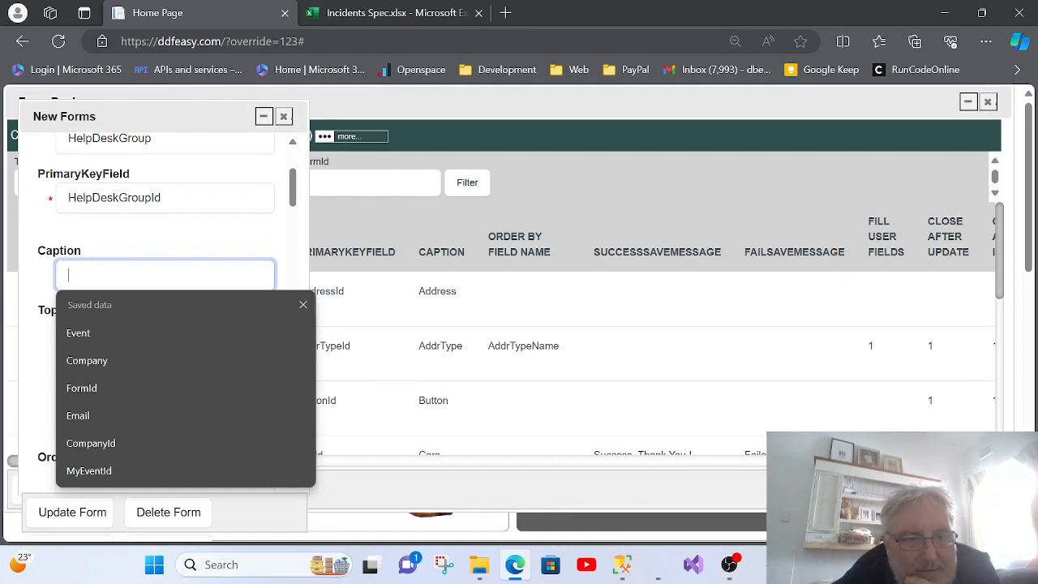
right_click(86, 268)
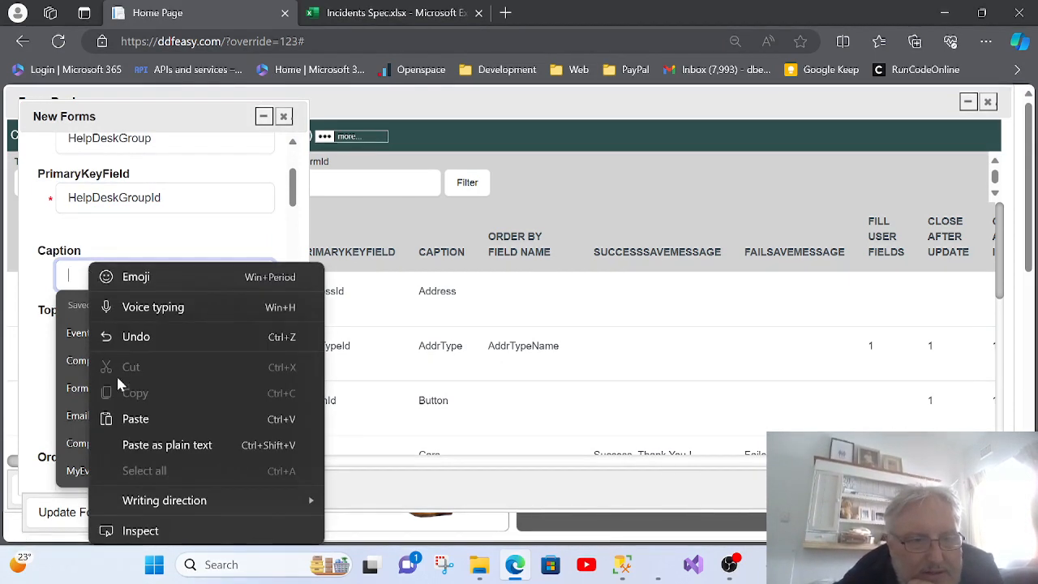
left_click(103, 419)
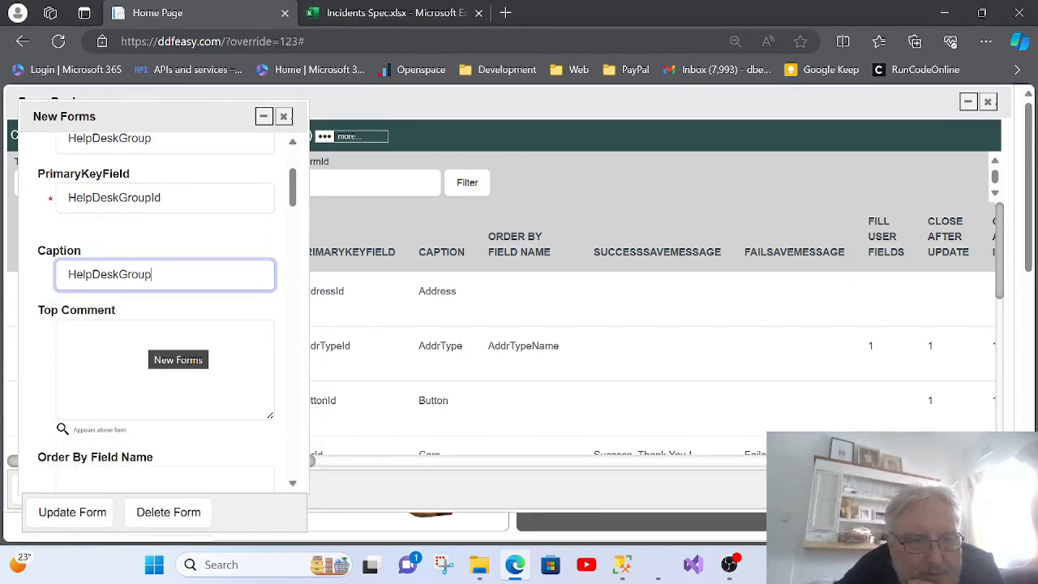
left_click(158, 347)
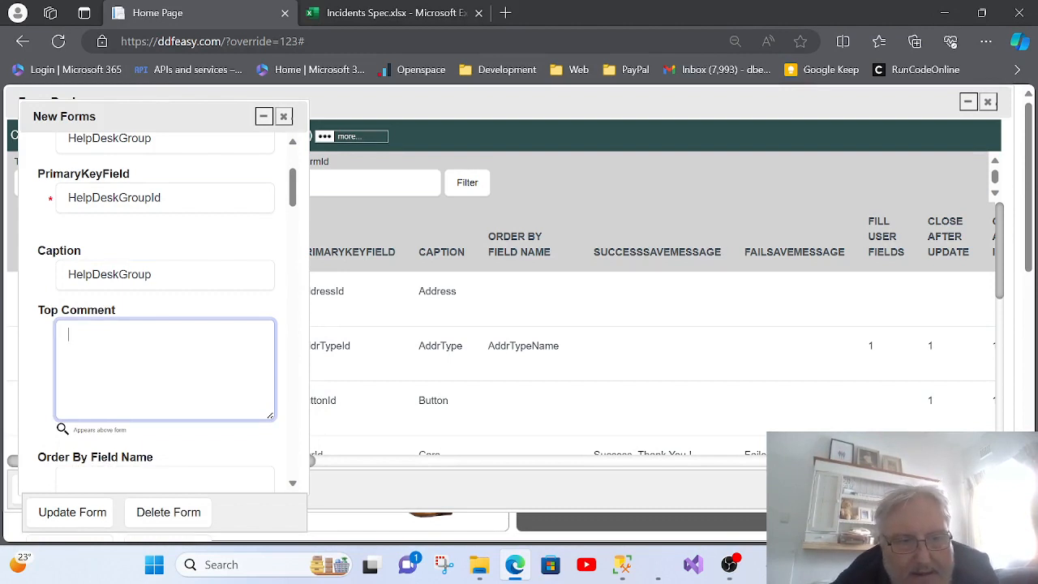
Step: Review the new form's remaining settings, from the top comment and save messages through the role options to IsDeleted
scroll(160, 347, "down", 1)
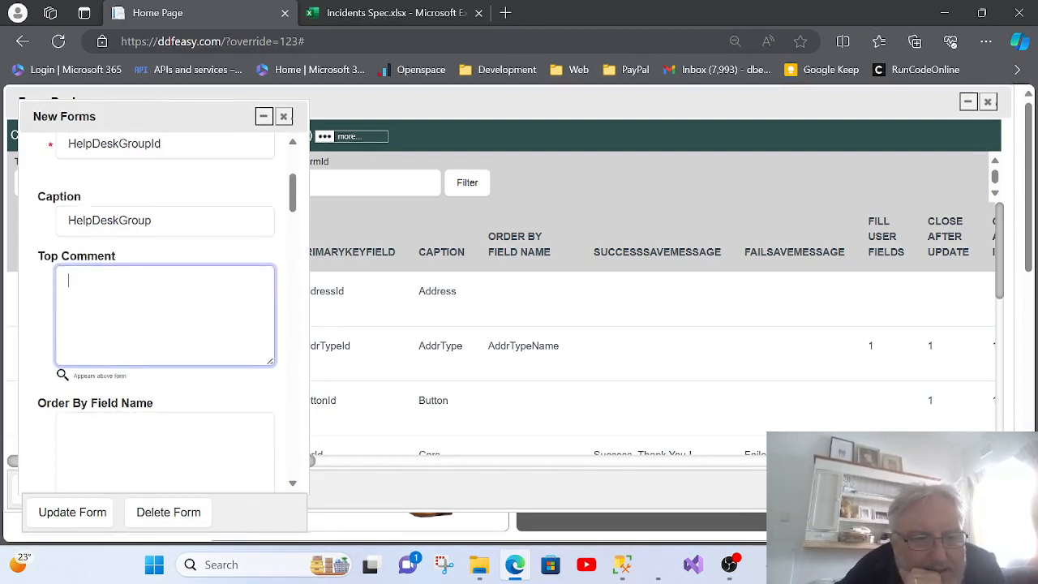
scroll(188, 300, "down", 6)
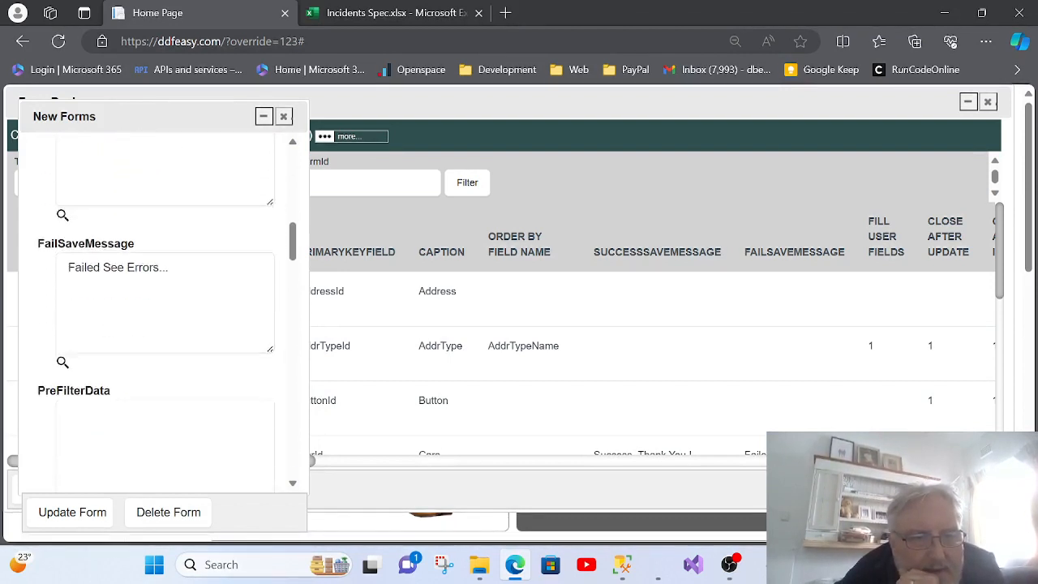
scroll(209, 280, "down", 8)
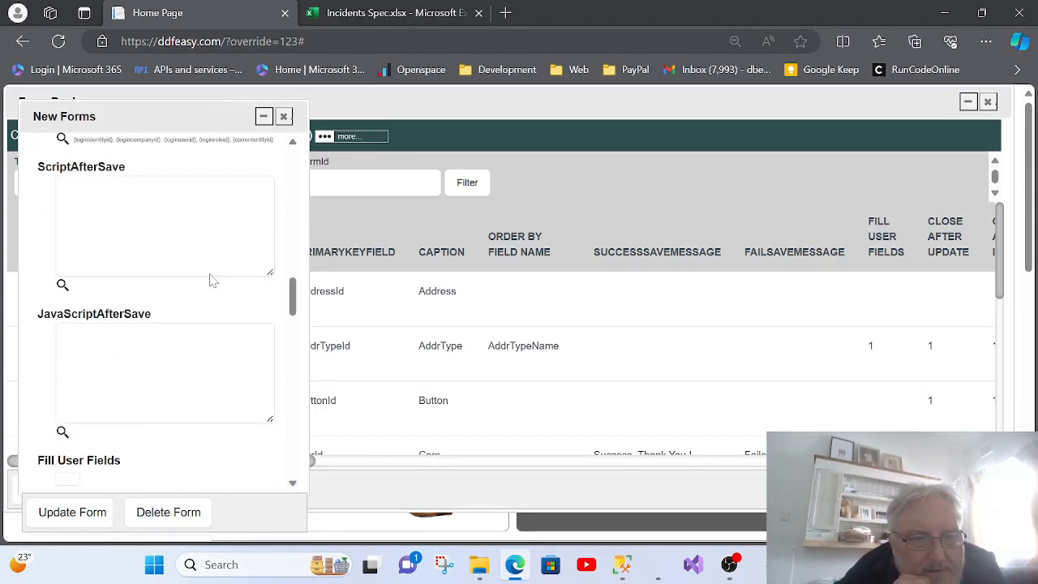
scroll(209, 280, "down", 4)
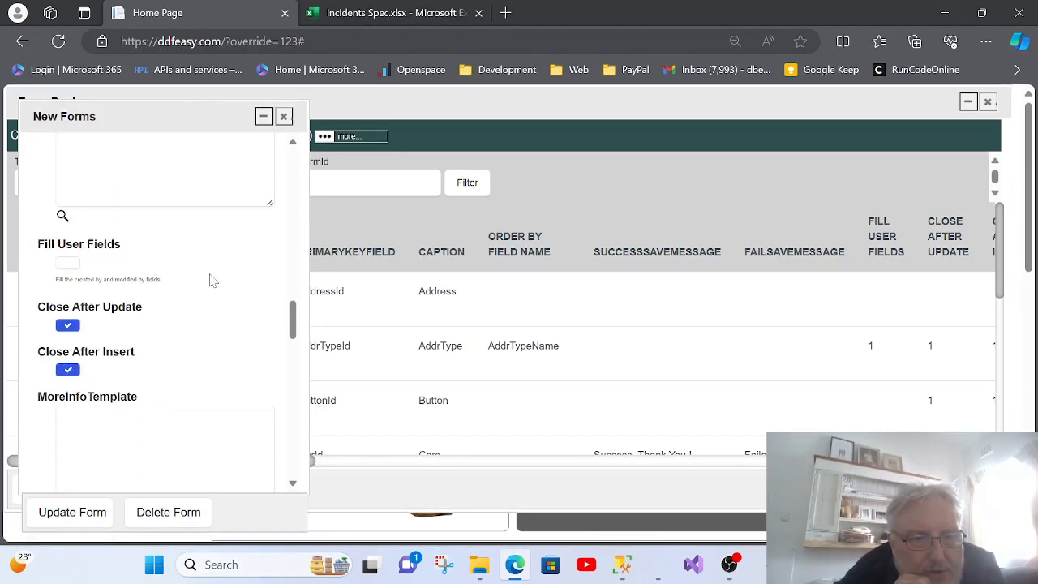
scroll(209, 280, "down", 7)
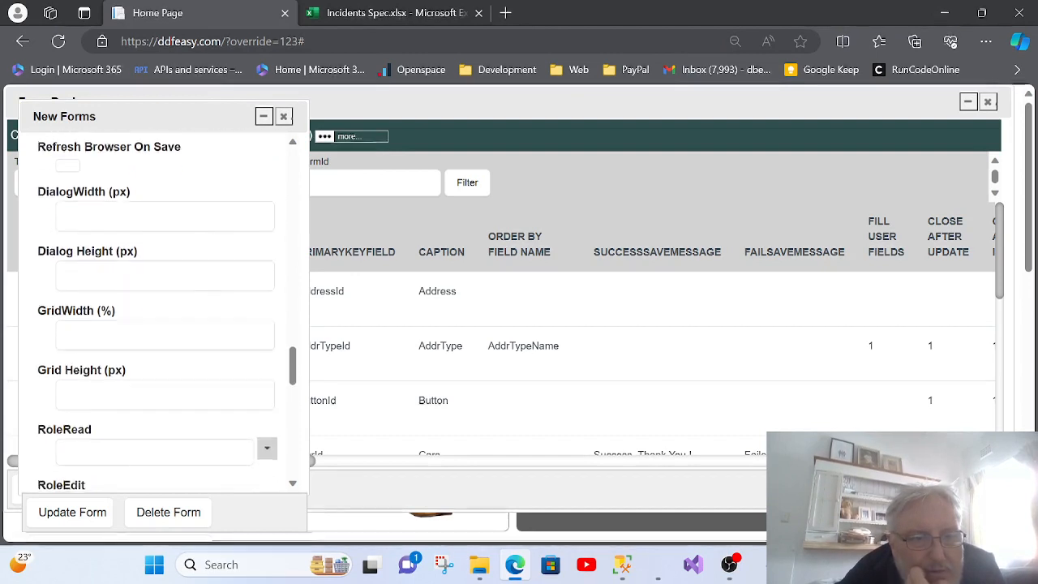
scroll(157, 315, "down", 4)
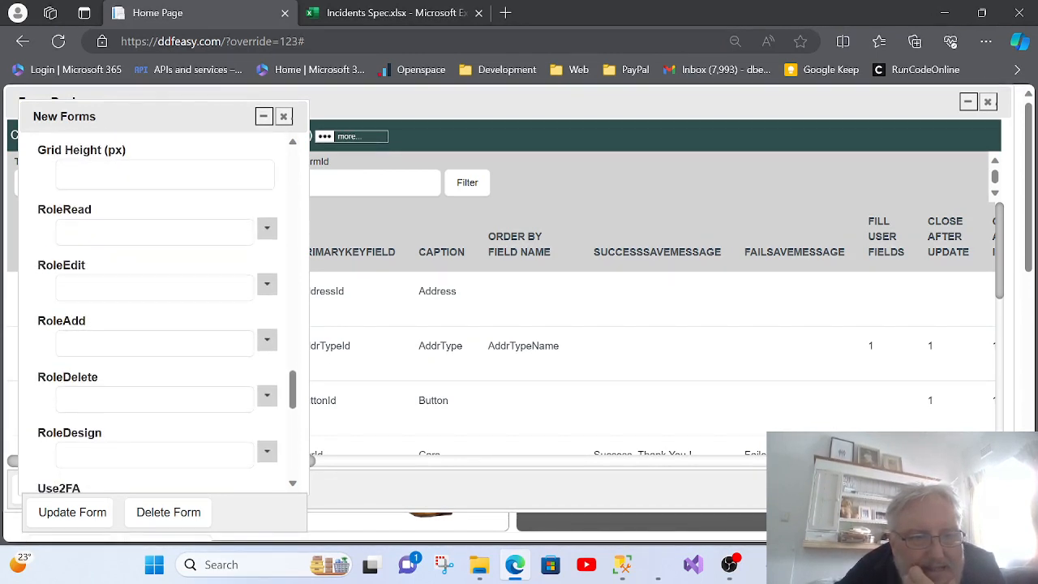
scroll(155, 243, "down", 2)
scroll(155, 216, "up", 1)
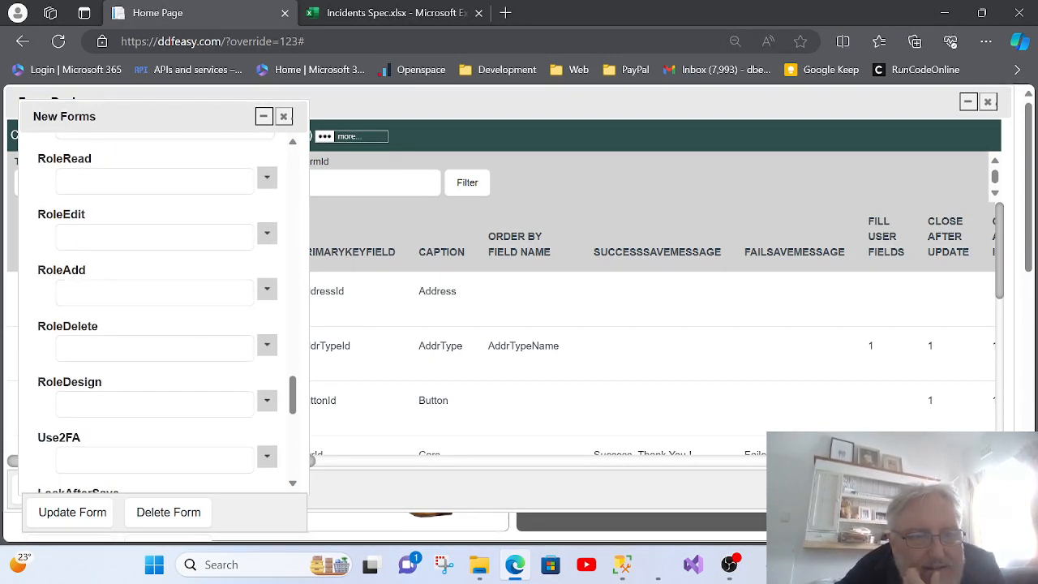
scroll(150, 271, "up", 1)
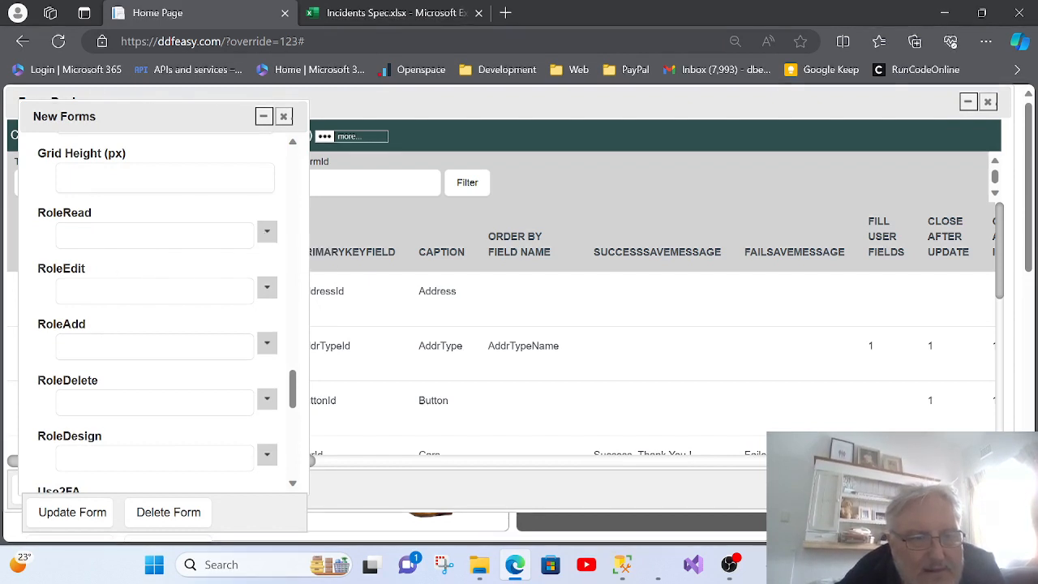
scroll(155, 281, "down", 1)
scroll(154, 281, "down", 1)
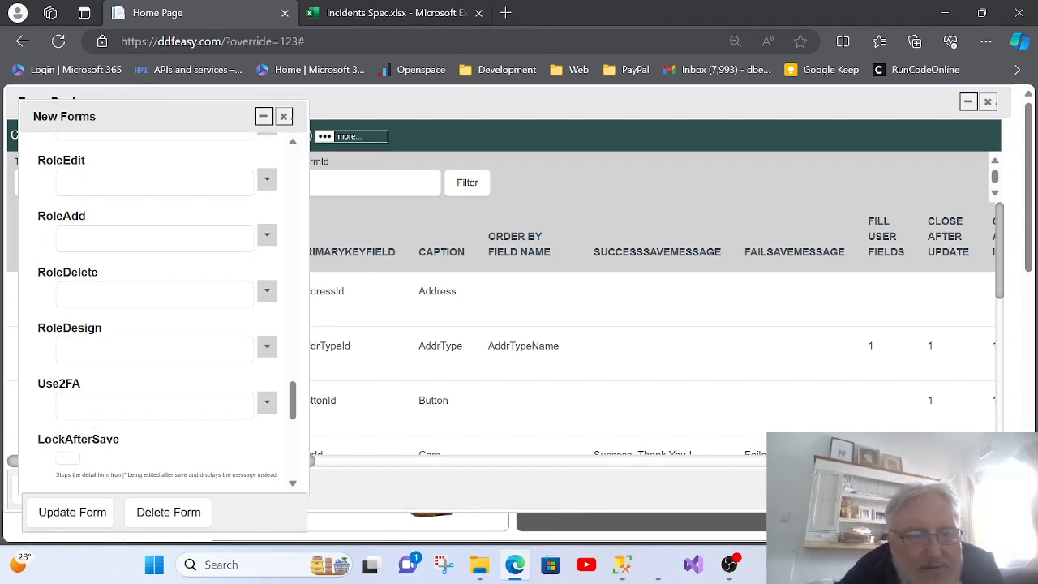
scroll(146, 298, "down", 1)
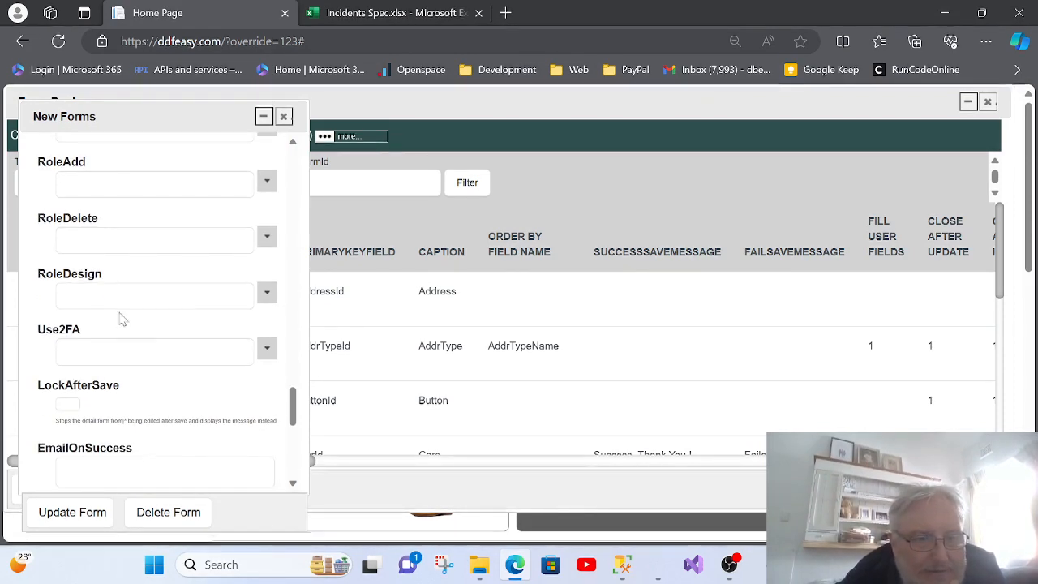
scroll(173, 288, "down", 6)
scroll(175, 284, "down", 2)
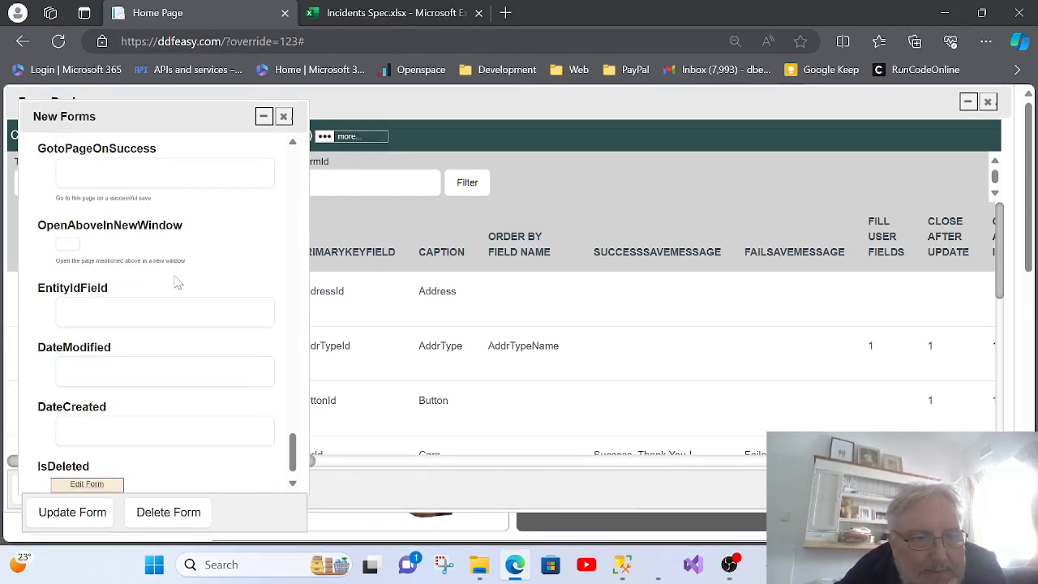
scroll(176, 283, "down", 1)
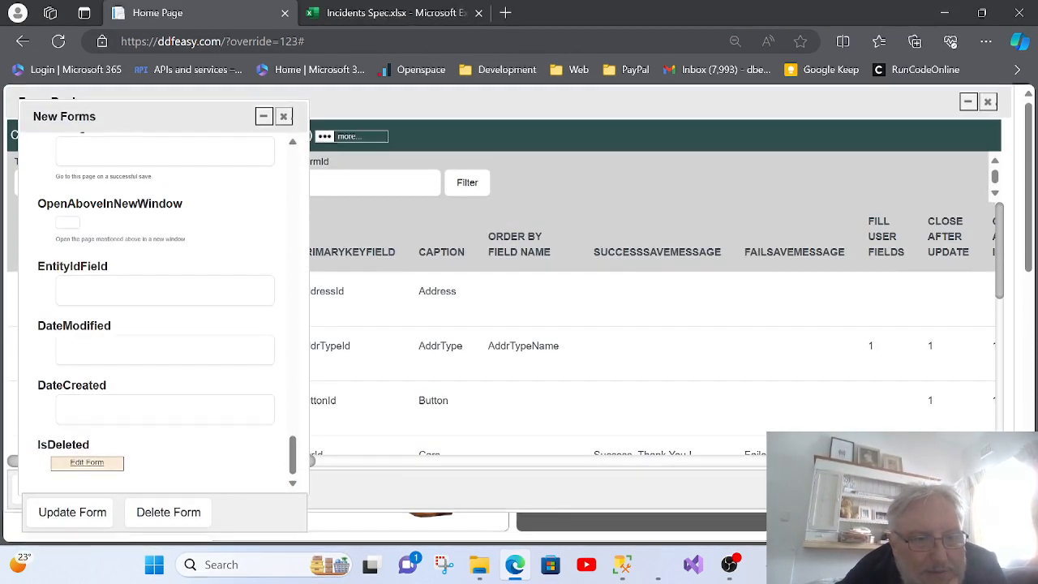
Step: Save and close the new form, and reopen the HelpDeskGroup design from the form list filtered by table name helpdesk
left_click(66, 516)
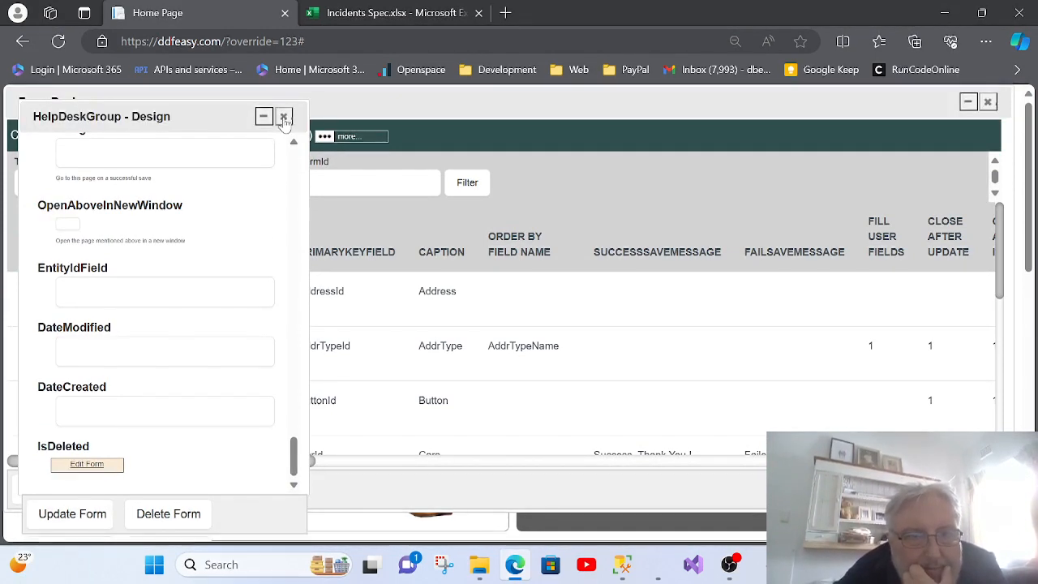
left_click(284, 118)
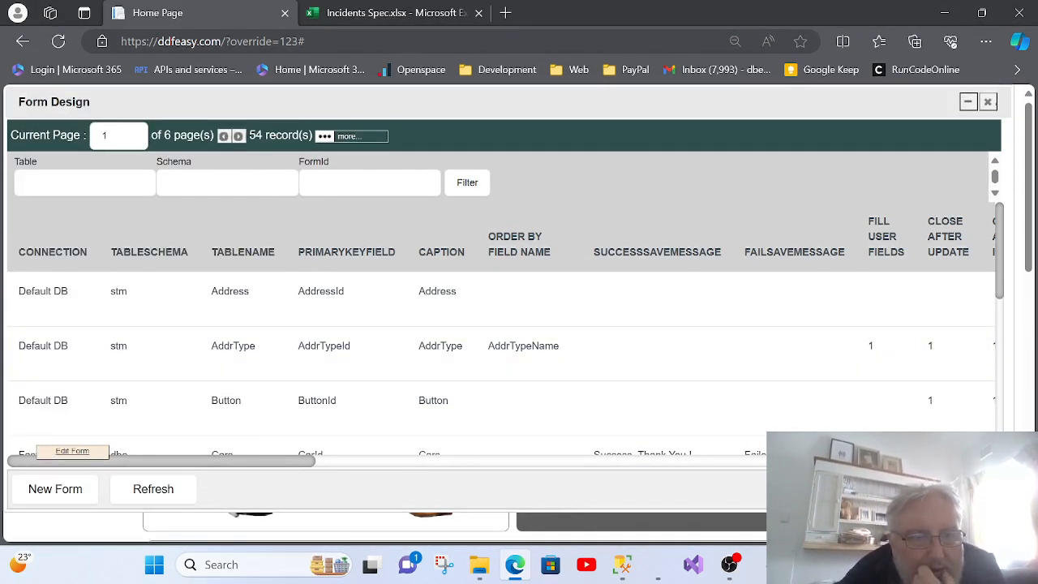
left_click(81, 182)
type("h")
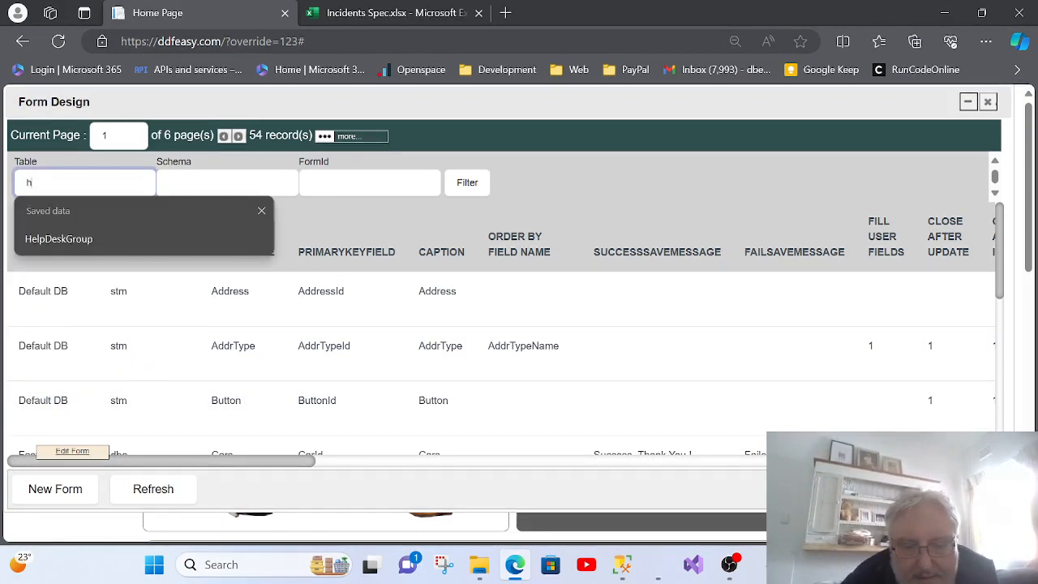
type("elpdesk")
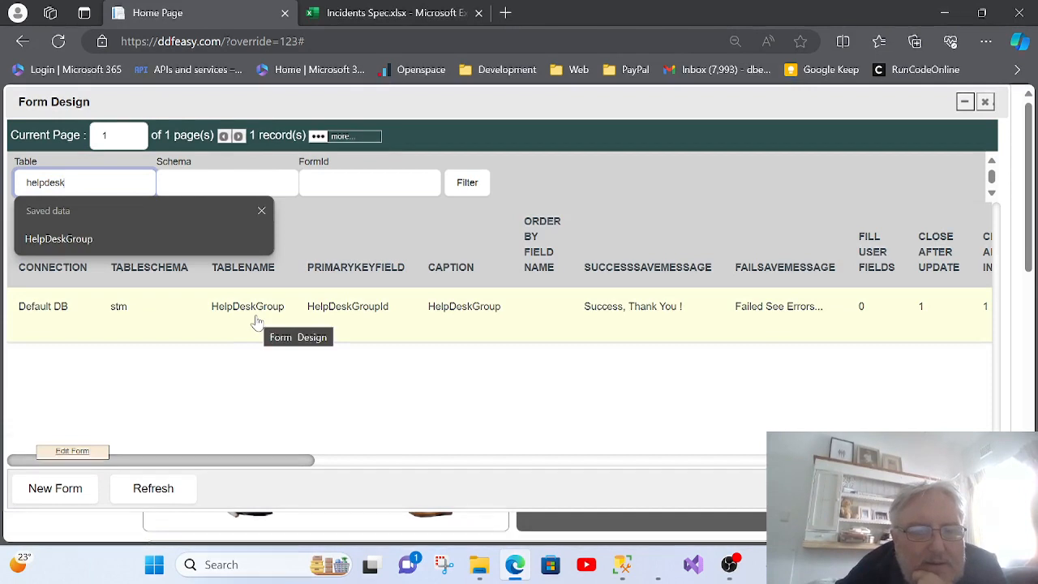
double_click(258, 316)
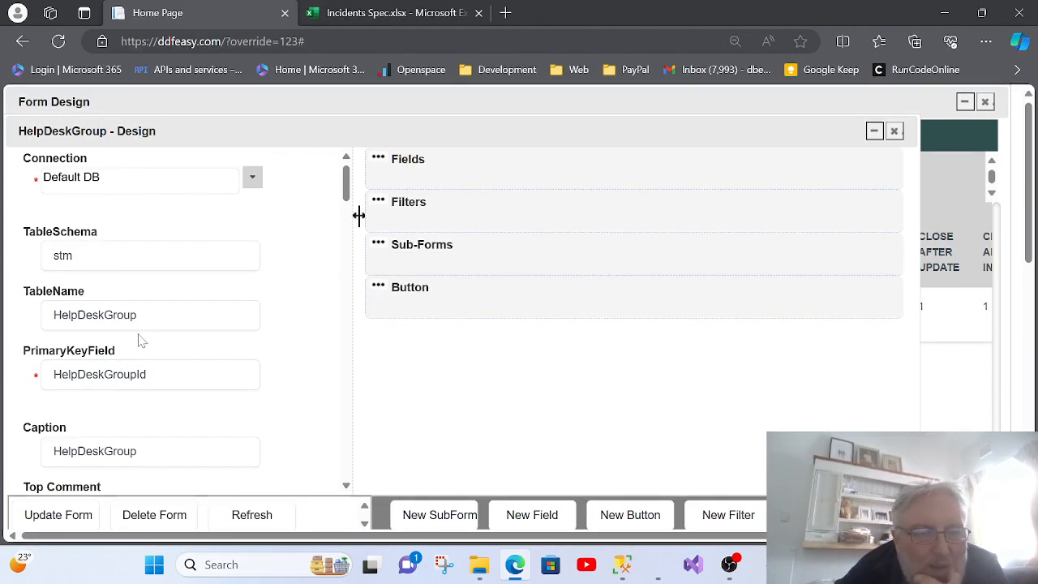
Step: Switch to SQL Server Management Studio, refresh the database's Tables folder and expand the stm.HelpDeskGroup table
left_click(622, 565)
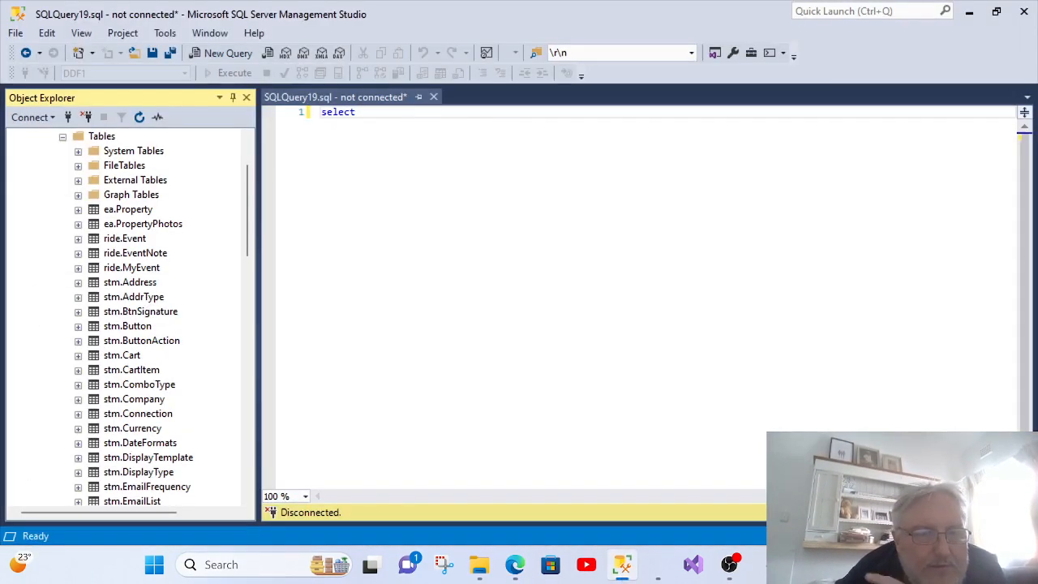
right_click(107, 135)
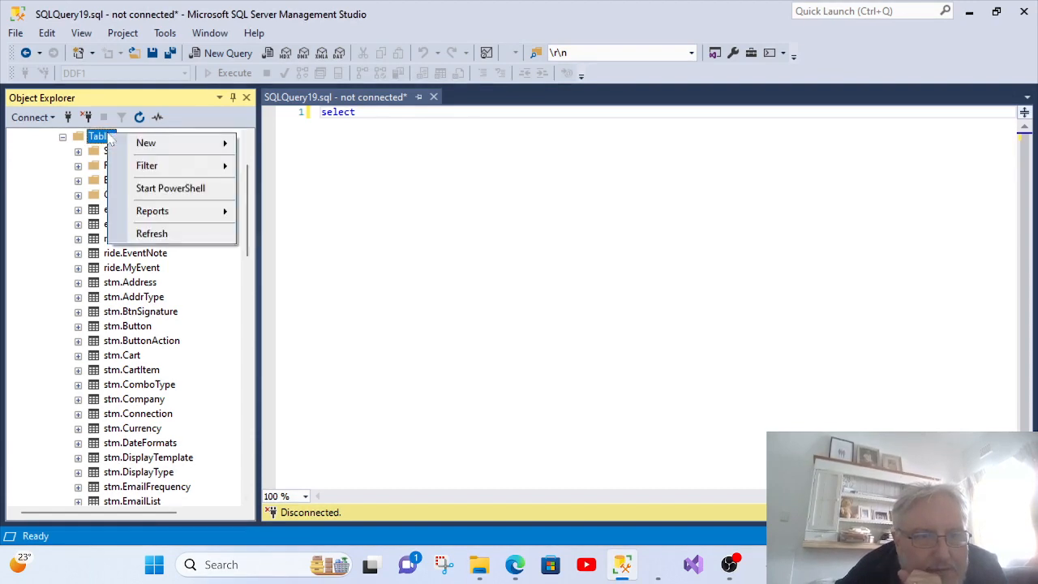
left_click(177, 234)
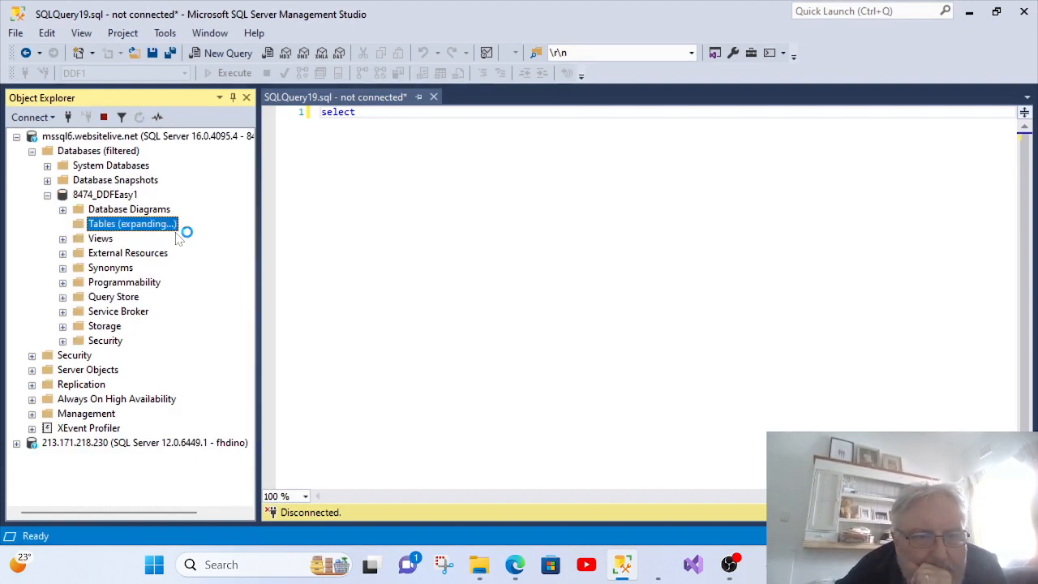
scroll(193, 258, "down", 8)
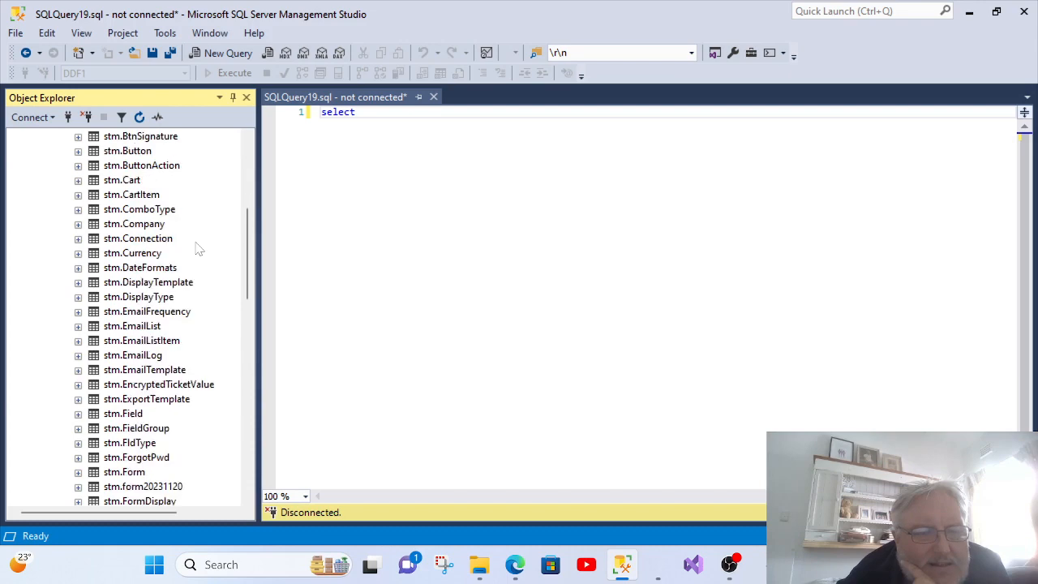
scroll(196, 250, "down", 5)
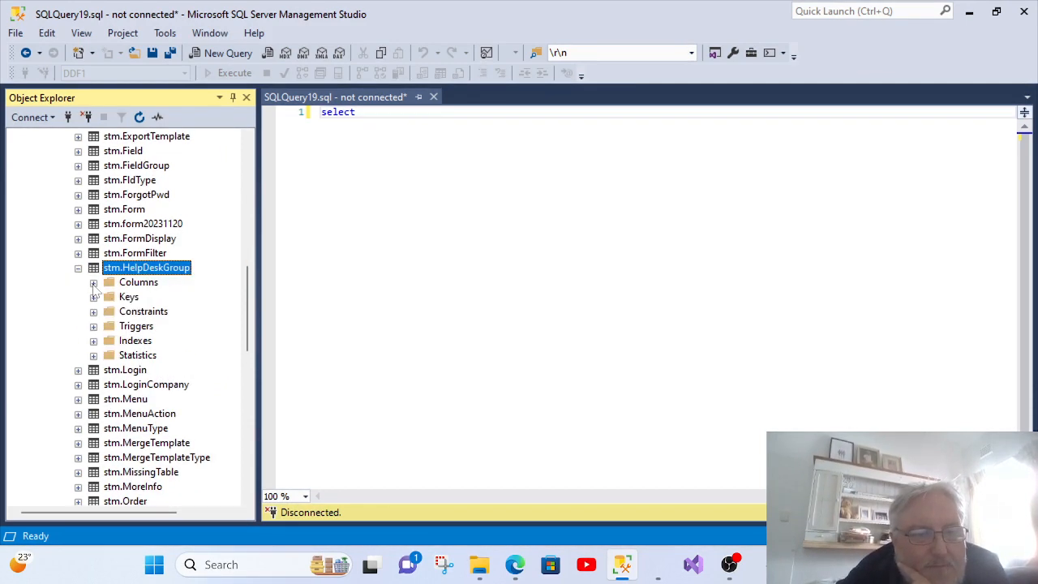
Step: Expand the Columns of stm.HelpDeskGroup and examine the created, modified, deleted and primary key columns
left_click(93, 283)
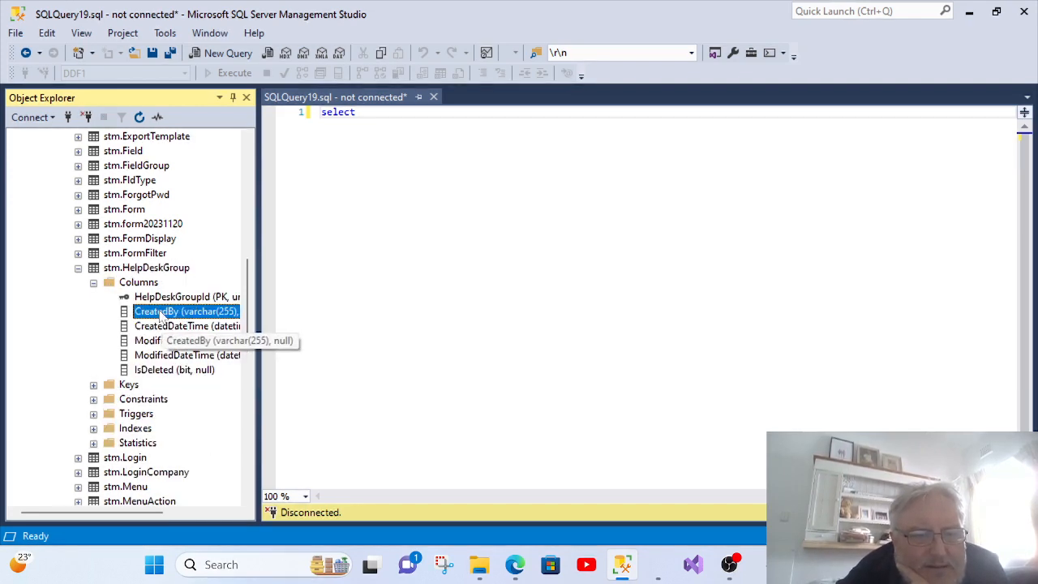
left_click(165, 326)
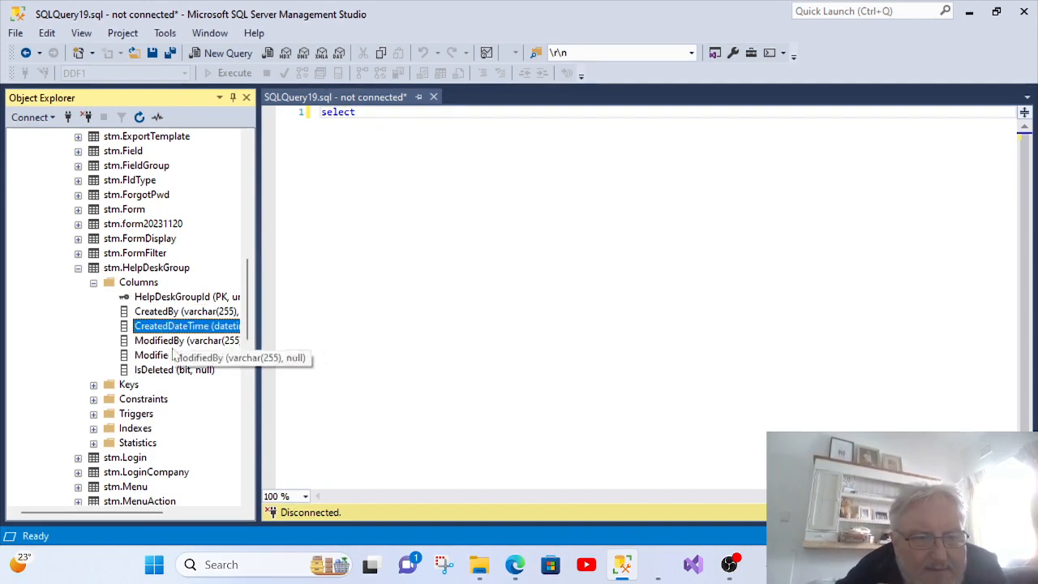
left_click(154, 343)
left_click(158, 357)
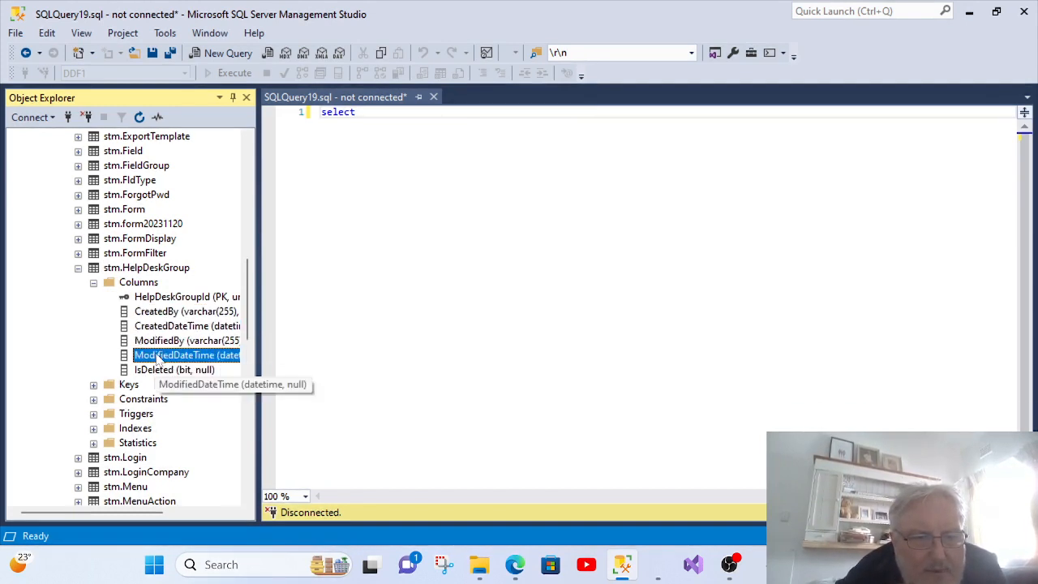
left_click(157, 371)
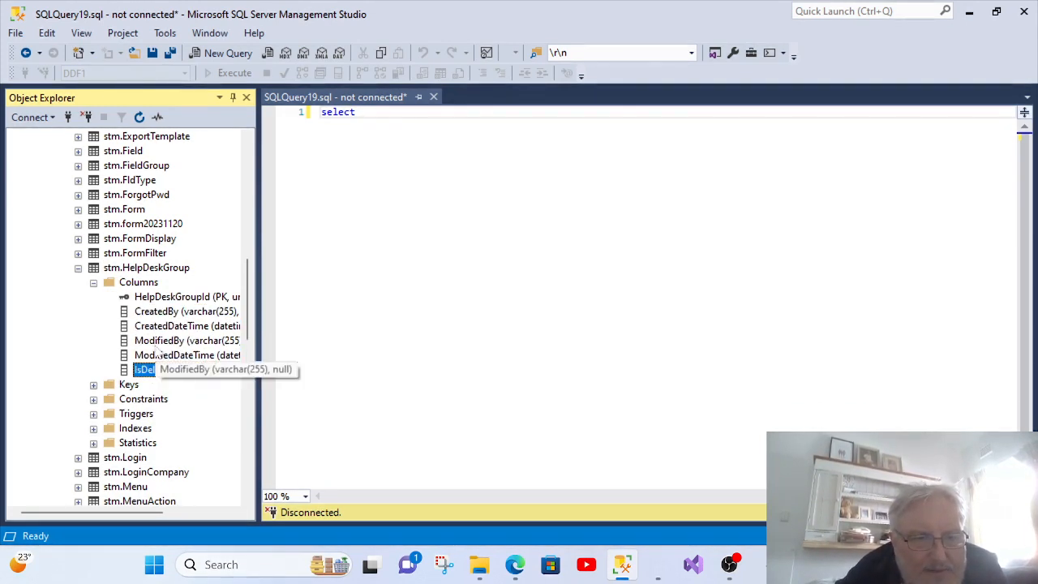
left_click(169, 299)
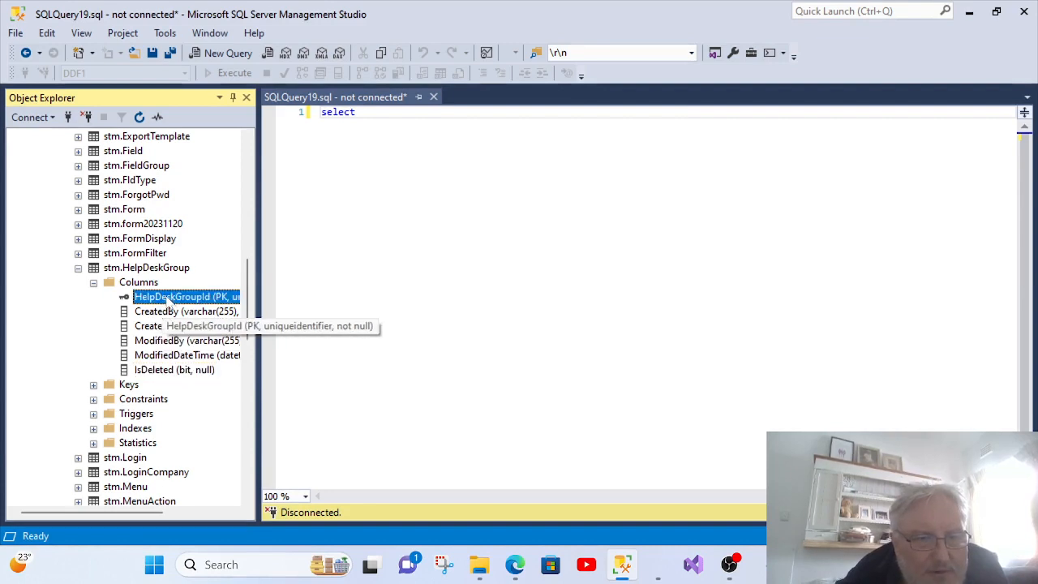
Step: Switch back to the HelpDeskGroup form design in the browser and check its Fields list, collapsing it again
left_click(516, 567)
left_click(185, 14)
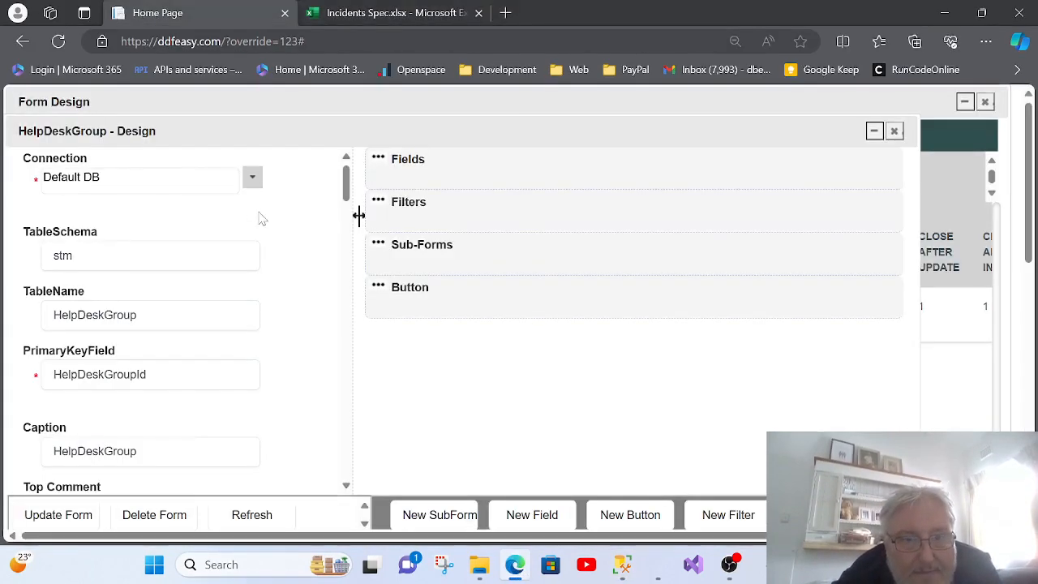
left_click(379, 163)
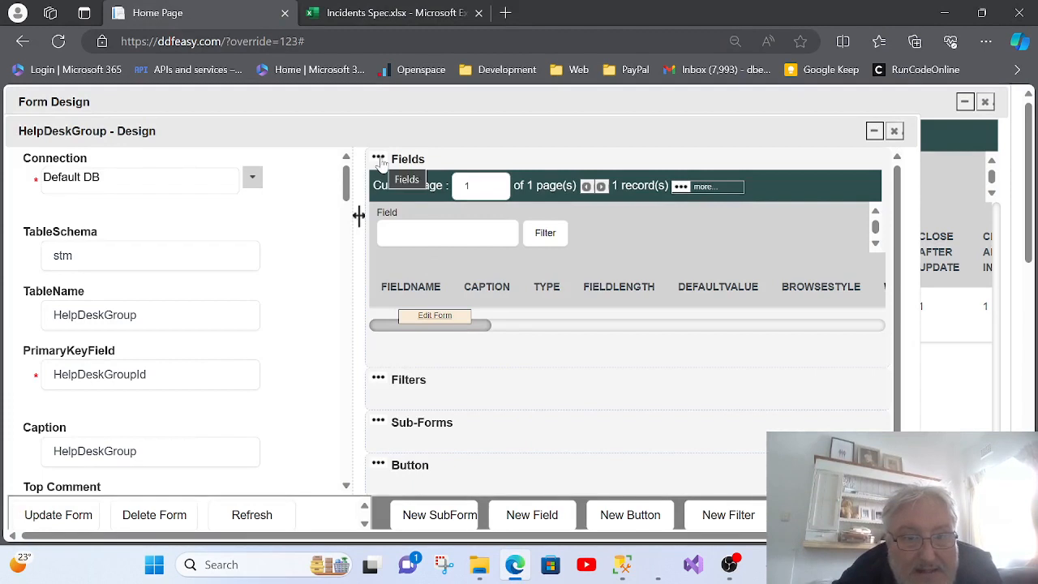
left_click(380, 161)
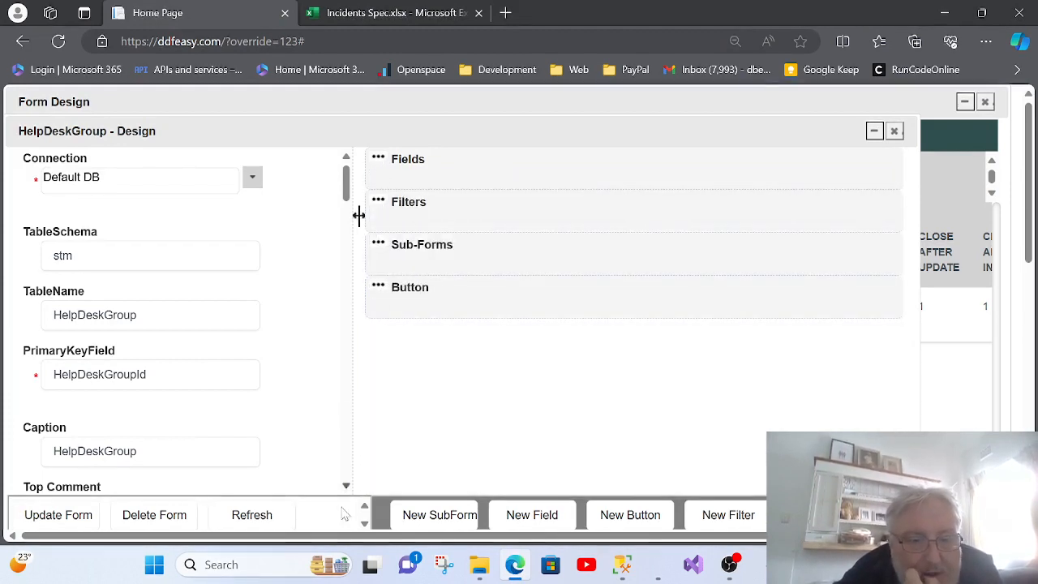
Step: Synchronise the HelpDeskGroup form's fields with its database table using Sync Fields
left_click(364, 525)
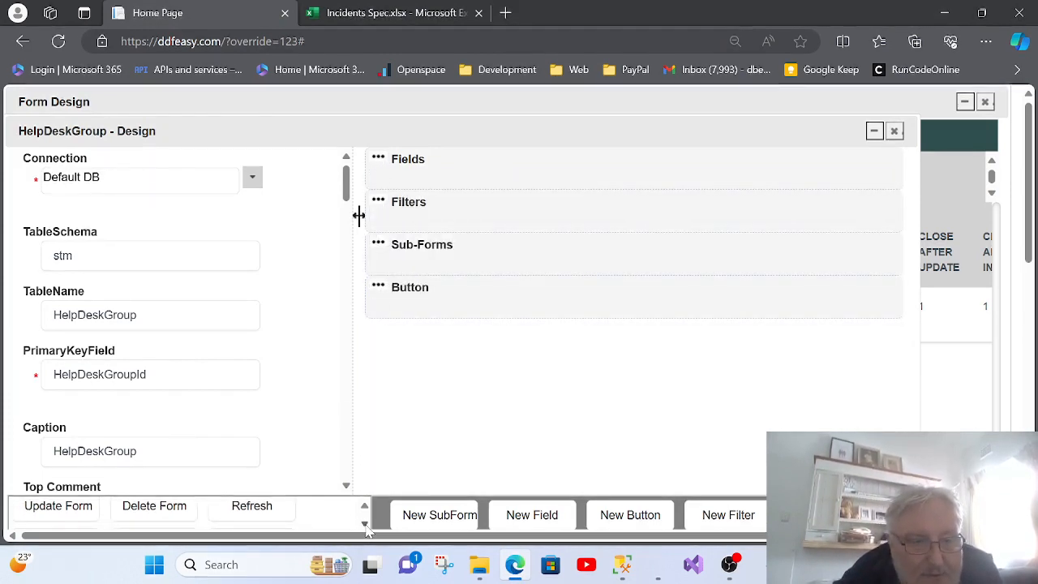
left_click(364, 524)
left_click(364, 524)
left_click(364, 524)
left_click(364, 524)
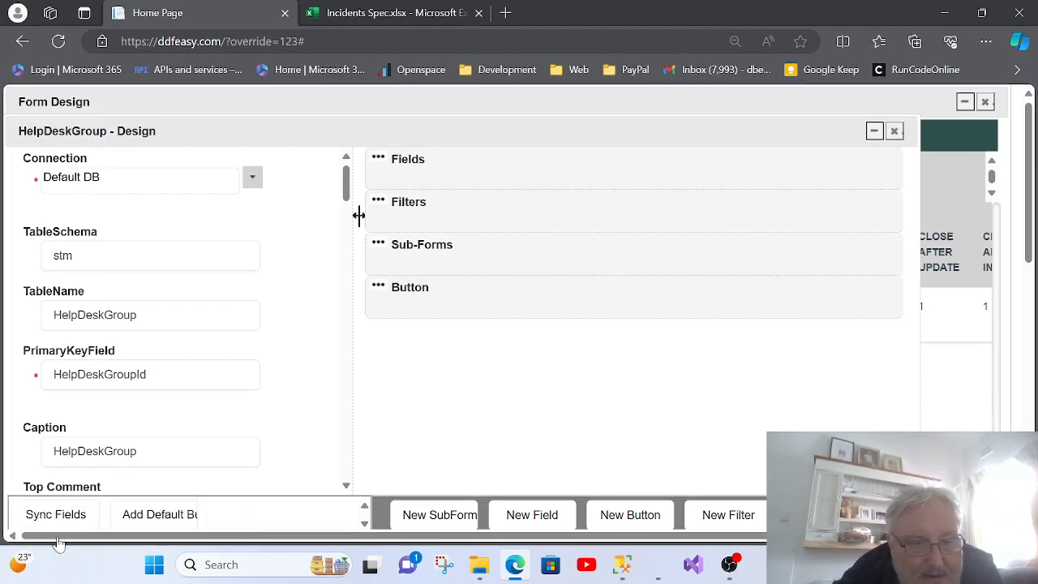
left_click(42, 521)
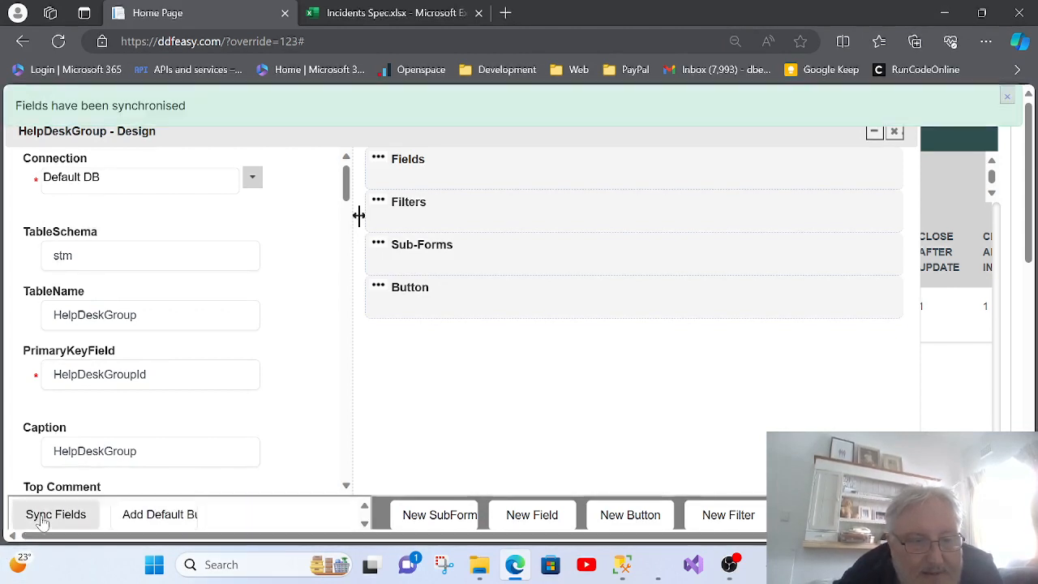
Step: Refresh the HelpDeskGroup form design and expand its Fields list
left_click(365, 506)
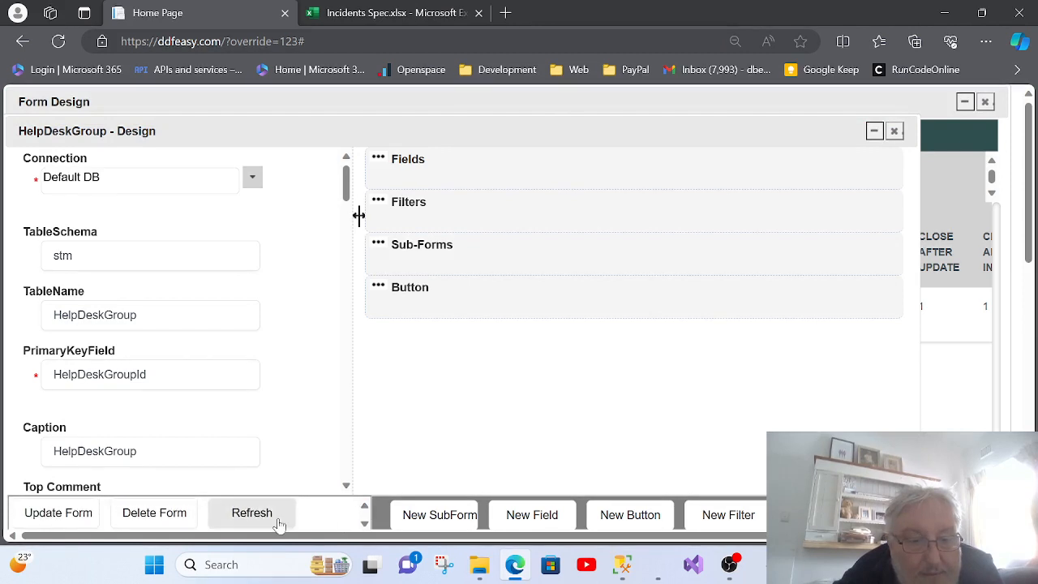
left_click(268, 522)
left_click(381, 162)
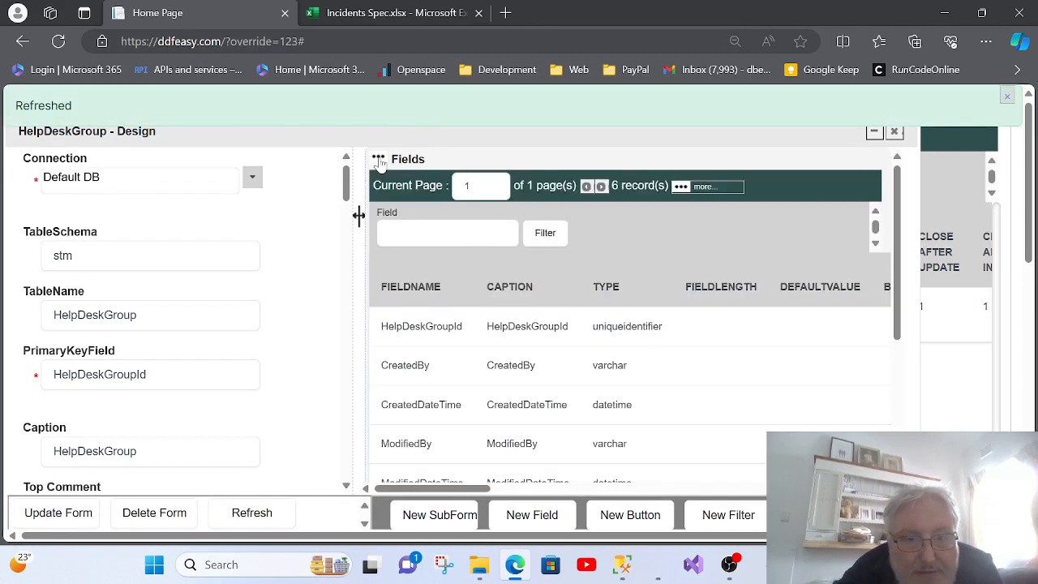
Step: Examine the synchronised entries in the HelpDeskGroup form's Fields list and collapse it
scroll(473, 441, "down", 2)
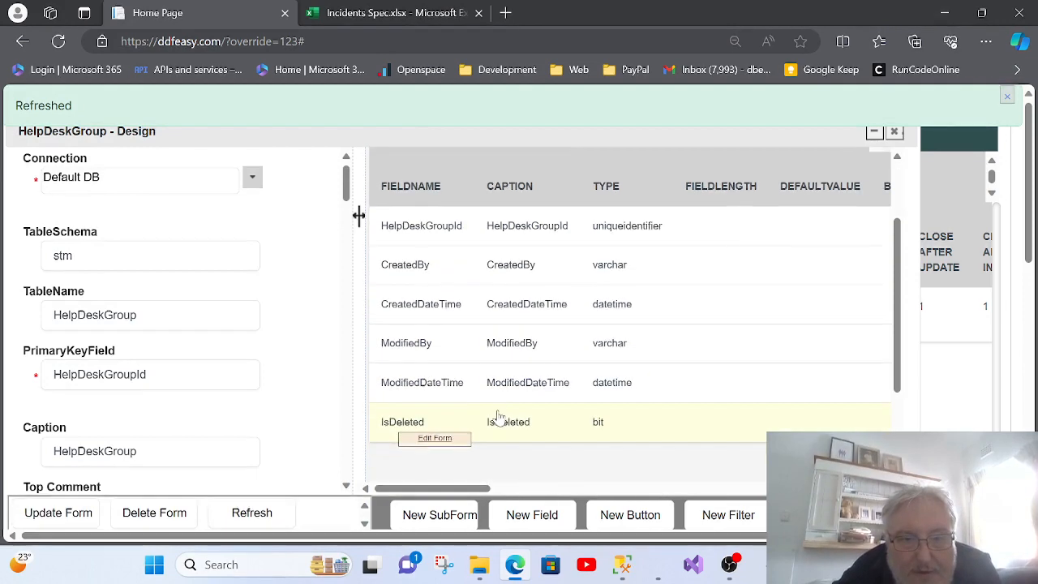
scroll(469, 389, "up", 1)
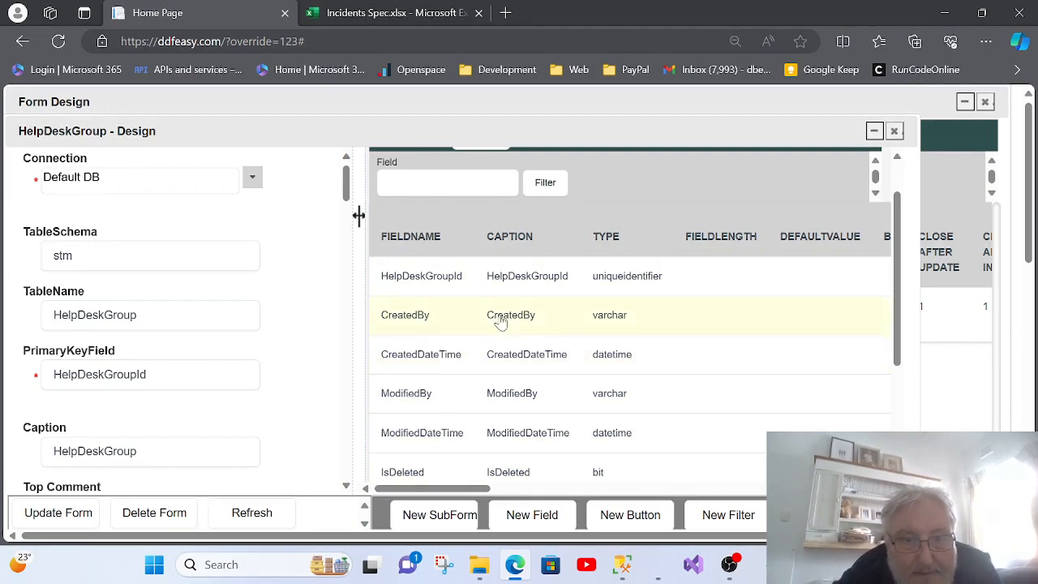
scroll(502, 322, "up", 1)
left_click(378, 160)
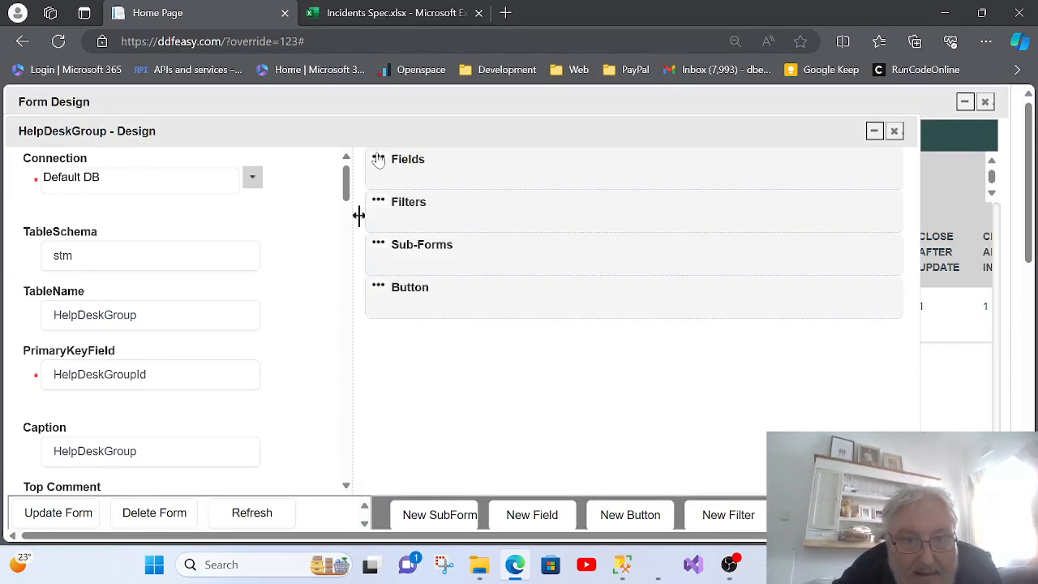
Step: Expand the HelpDeskGroup form's Button list, examine its default buttons and collapse it again
left_click(378, 289)
scroll(543, 417, "down", 2)
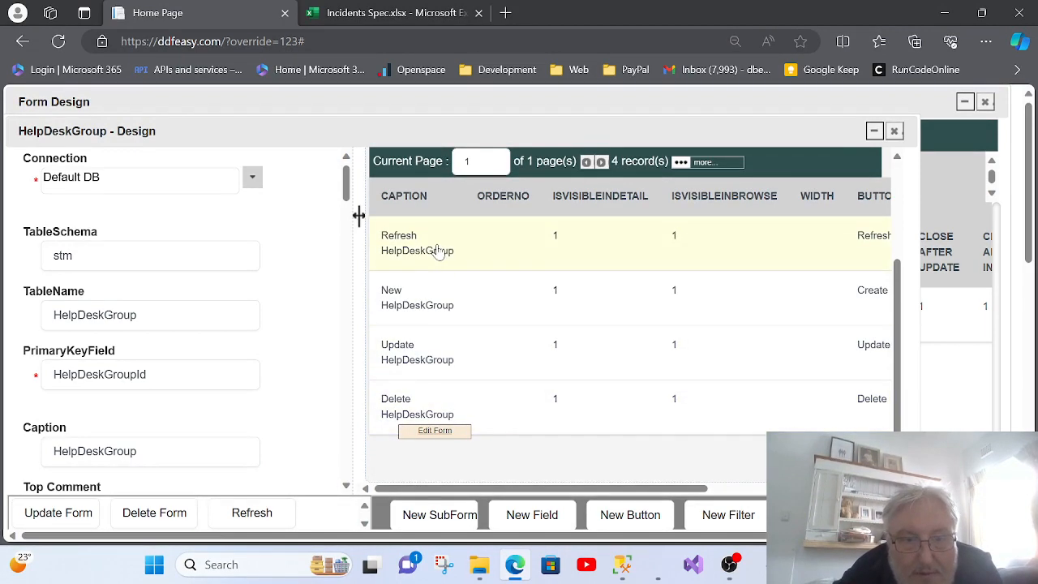
scroll(454, 406, "up", 2)
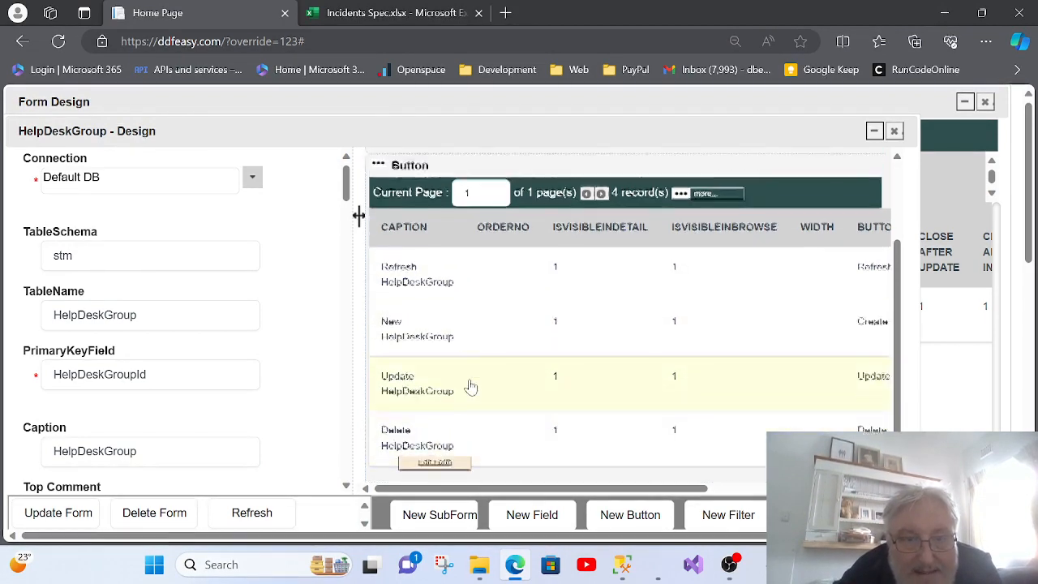
left_click(377, 288)
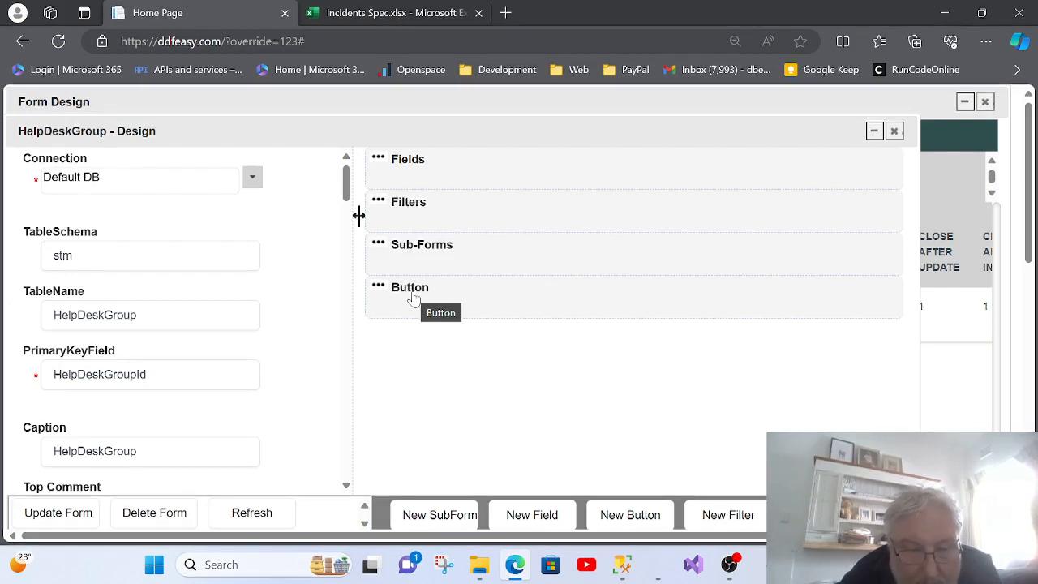
Step: Expand the form's Fields list, then copy the field name GroupName from cell C5 of the Incidents Spec workbook
left_click(378, 159)
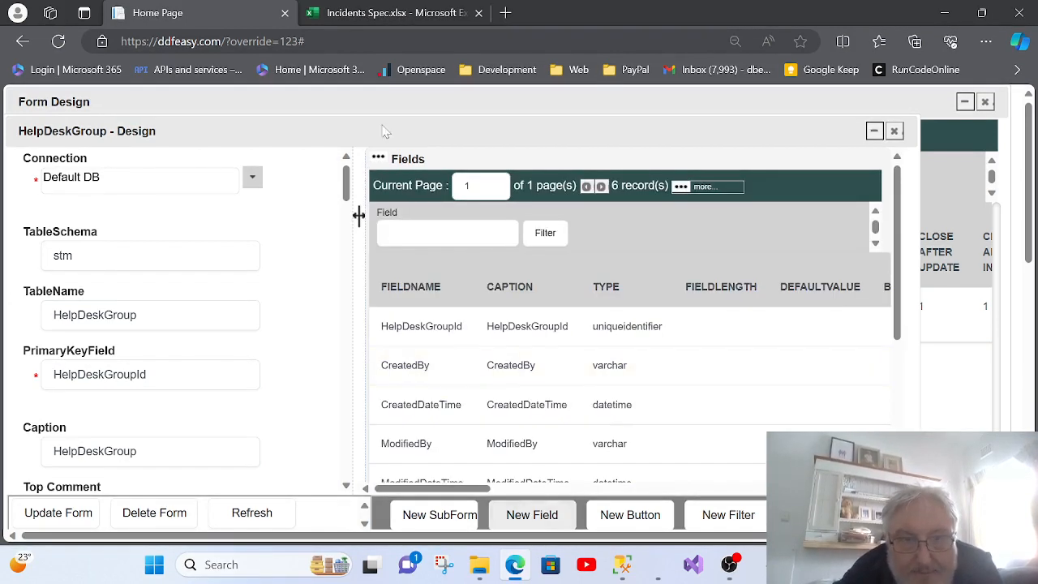
left_click(351, 13)
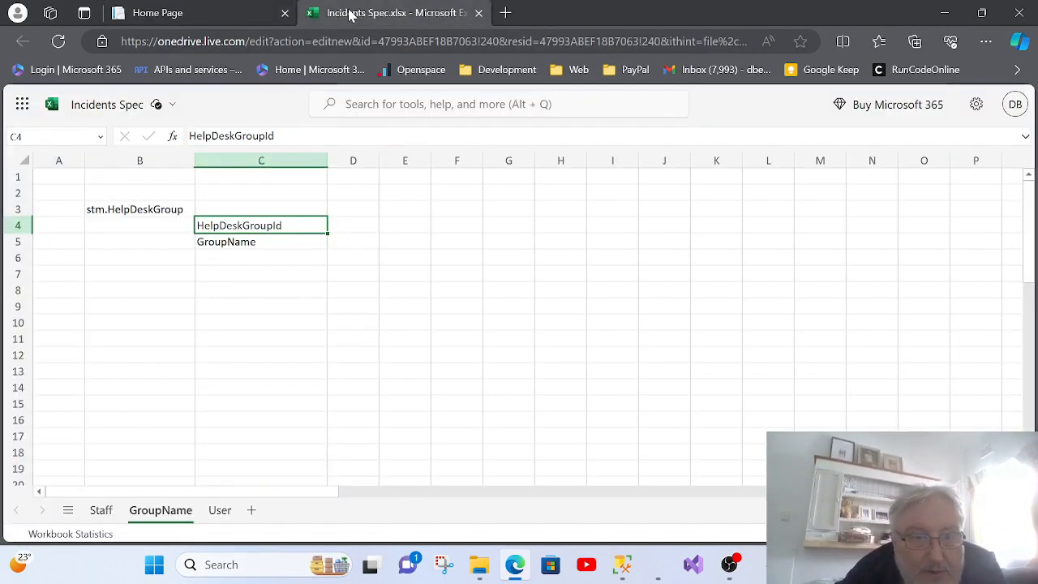
left_click(230, 243)
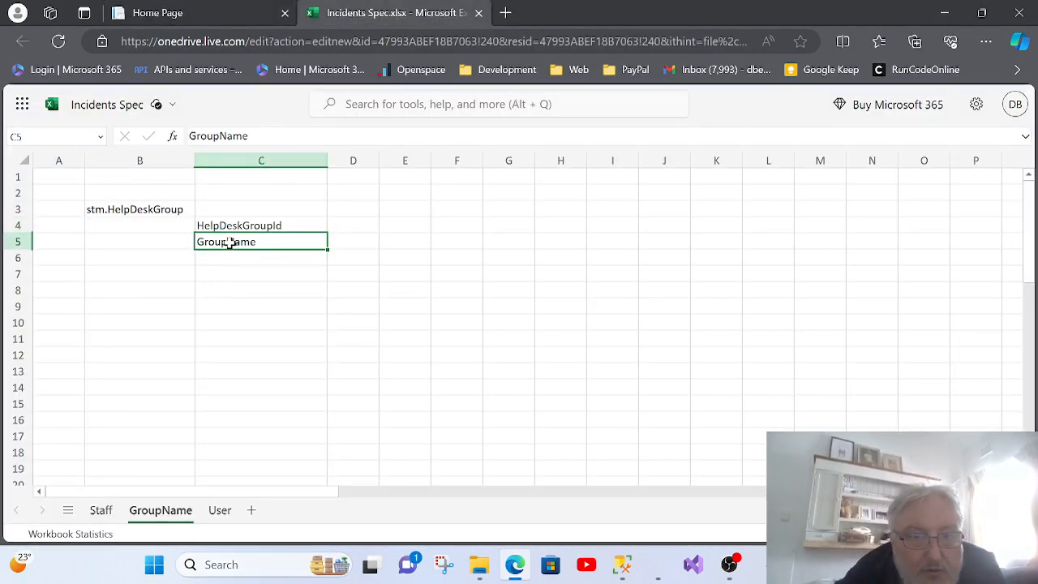
double_click(218, 135)
key("ctrl+c")
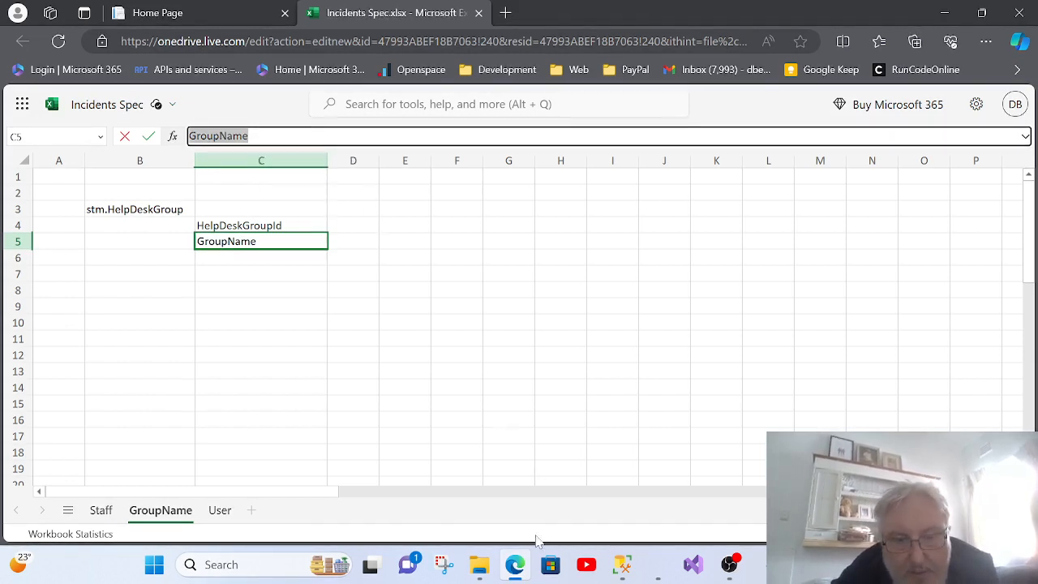
Step: Start a new field on the HelpDeskGroup form with GroupName as both its field name and caption
left_click(237, 14)
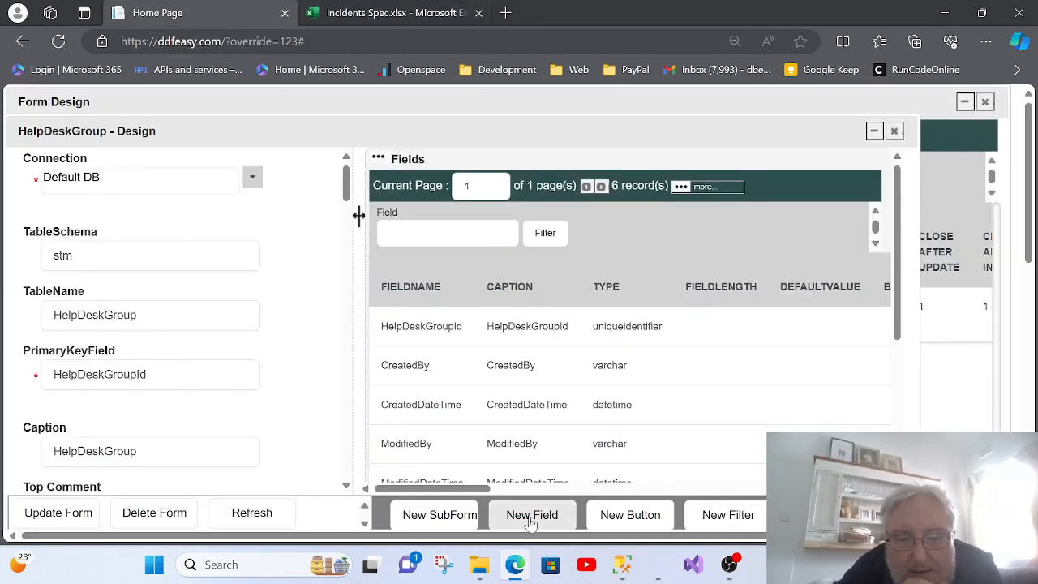
left_click(532, 519)
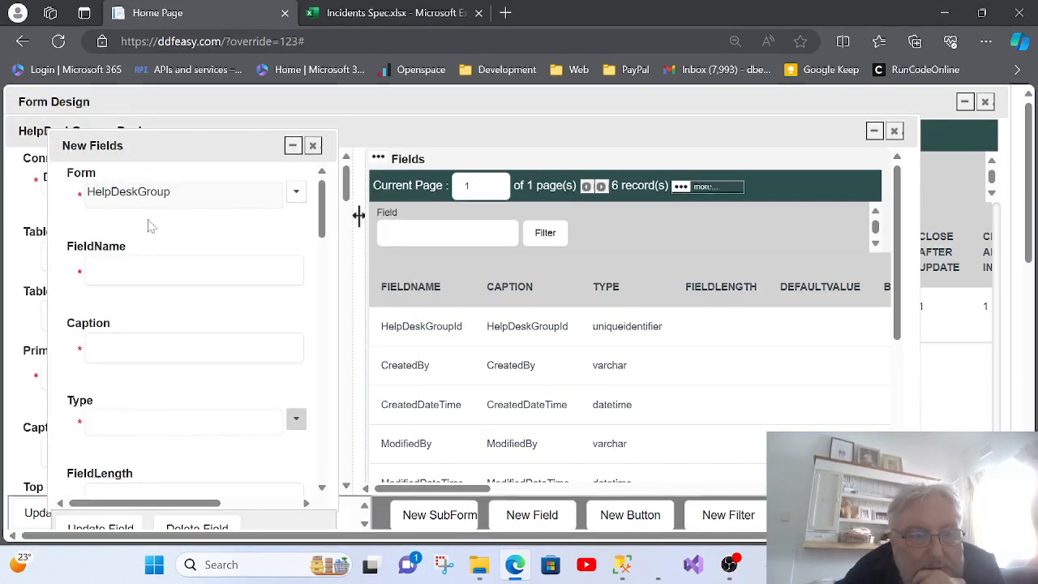
key("Tab")
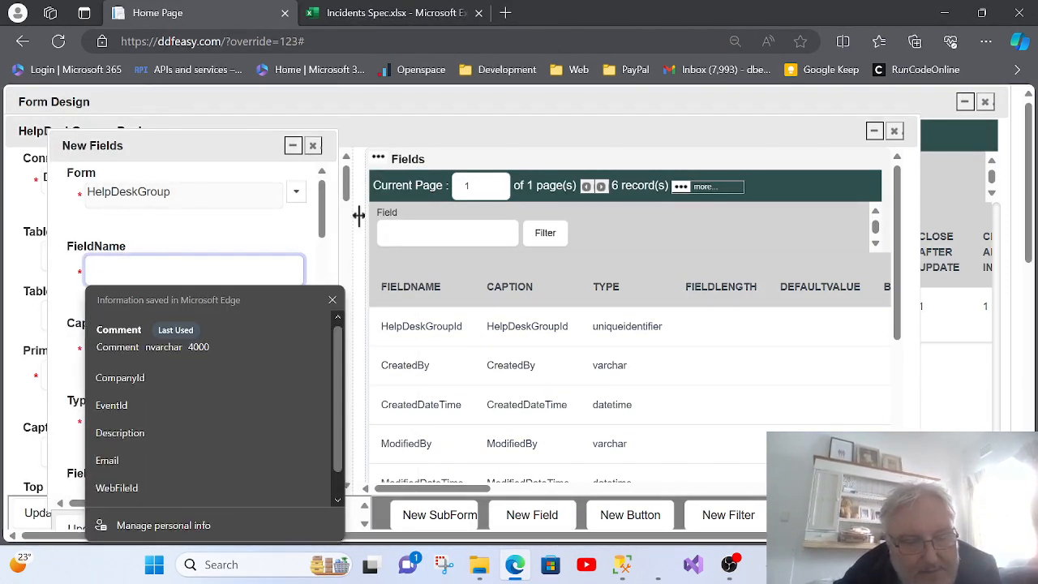
type("GroupName")
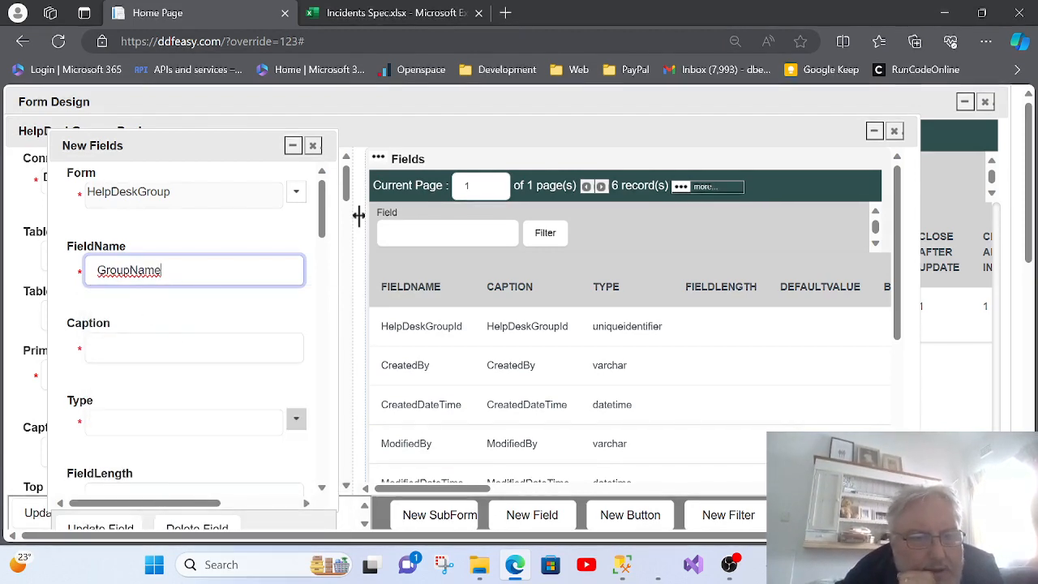
left_click_drag(202, 151, 179, 107)
scroll(203, 237, "down", 2)
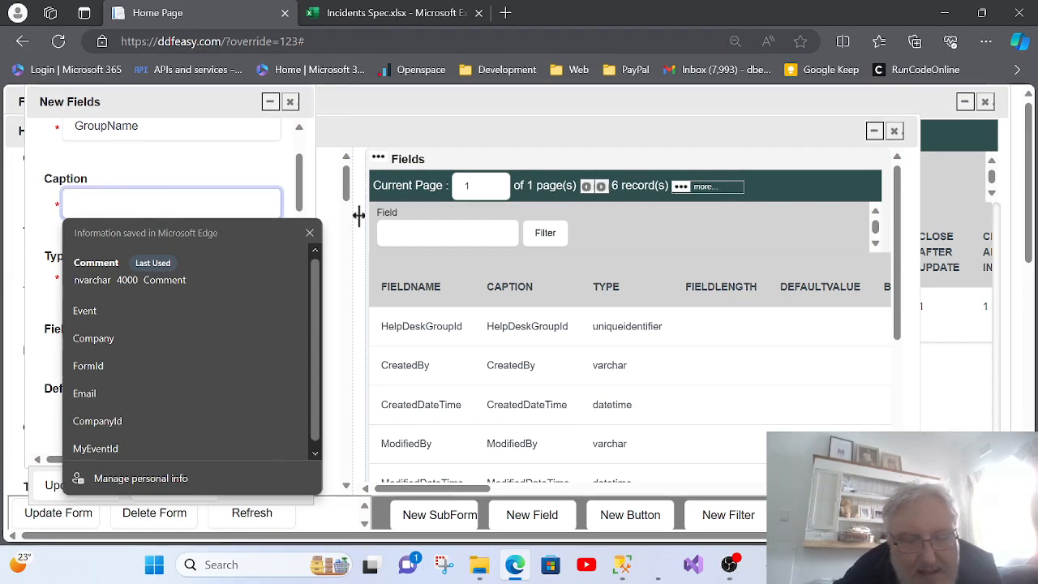
key("ctrl+v")
left_click(195, 248)
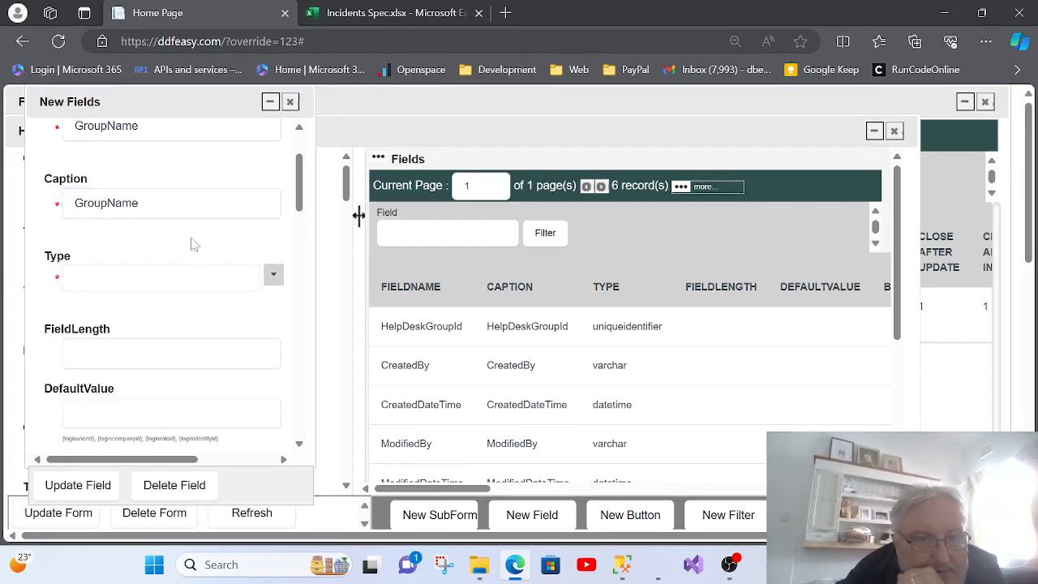
Step: Set the new GroupName field's type to varchar and its field length to 255
scroll(193, 240, "down", 1)
left_click(273, 177)
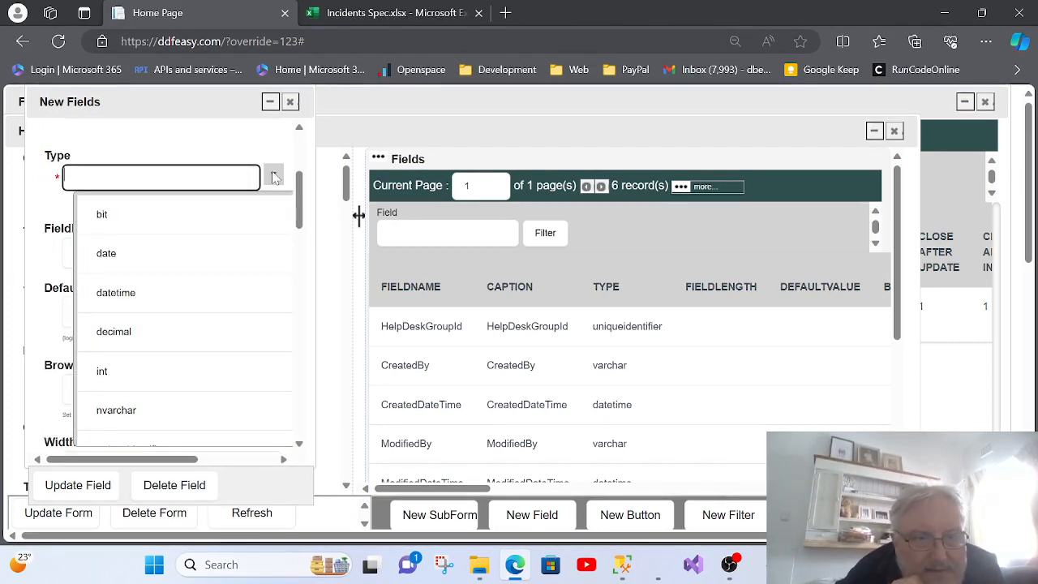
scroll(169, 345, "down", 2)
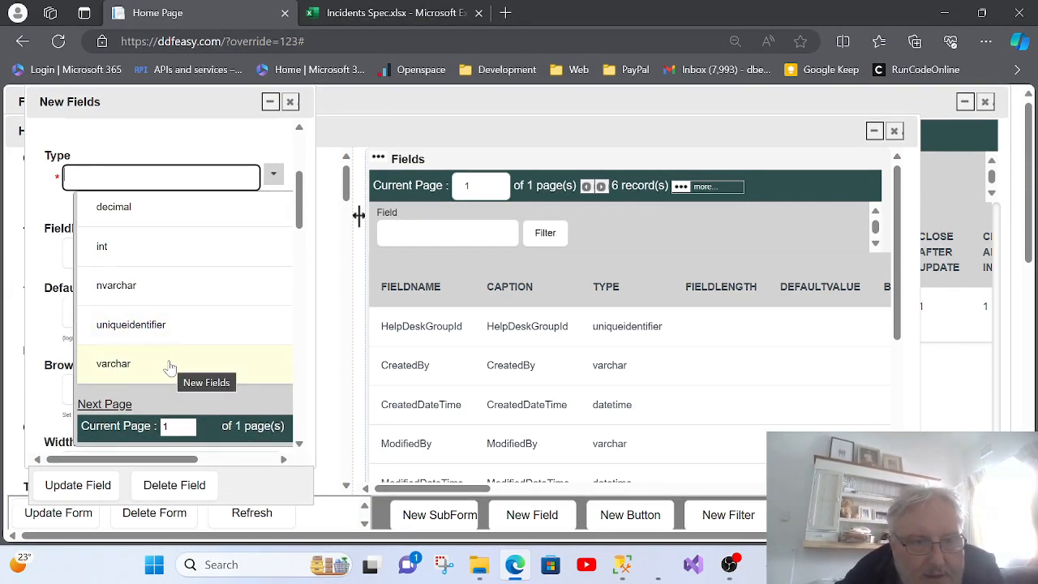
left_click(172, 367)
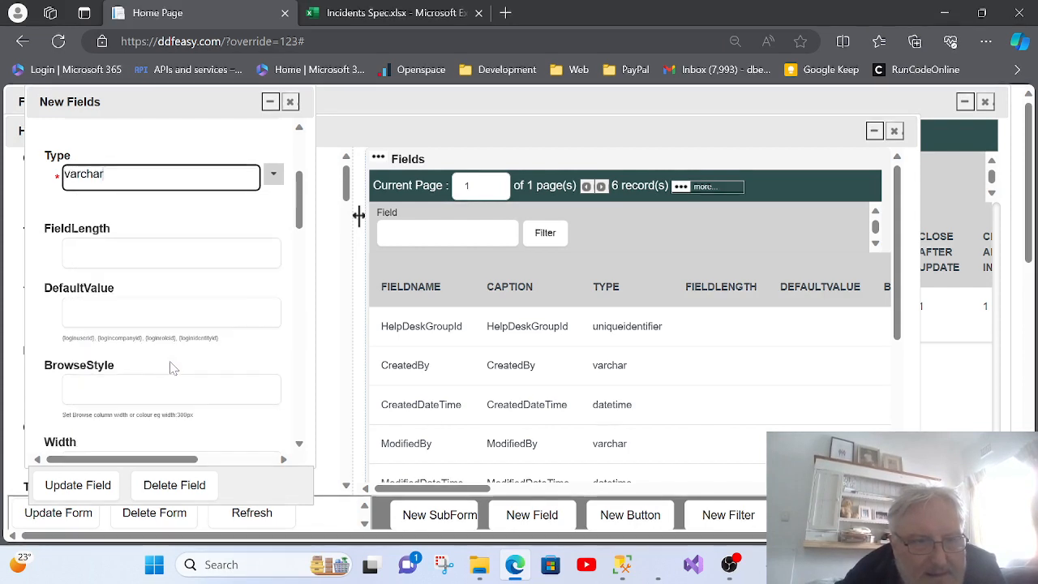
key("Tab")
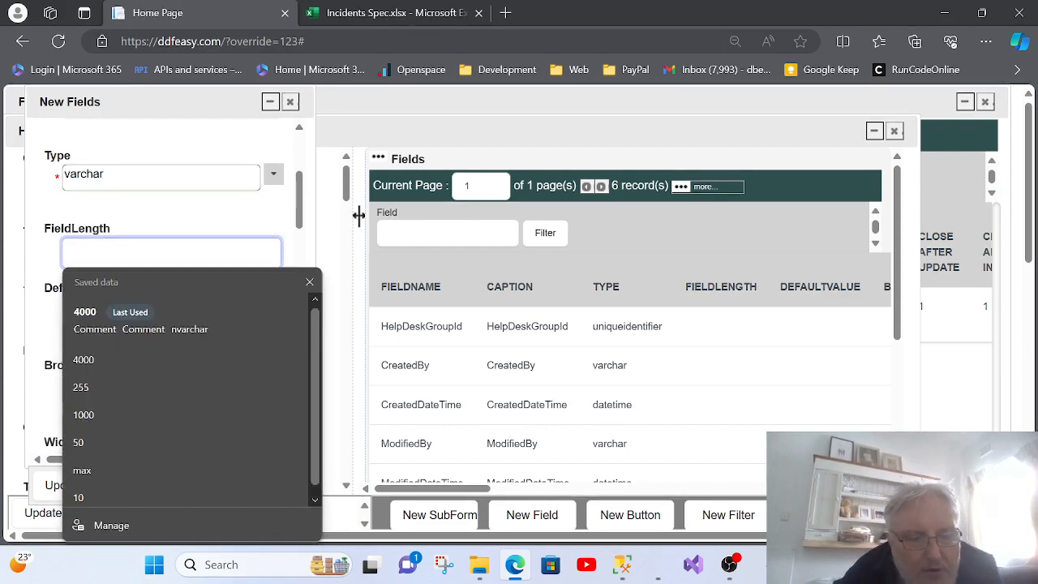
type("255")
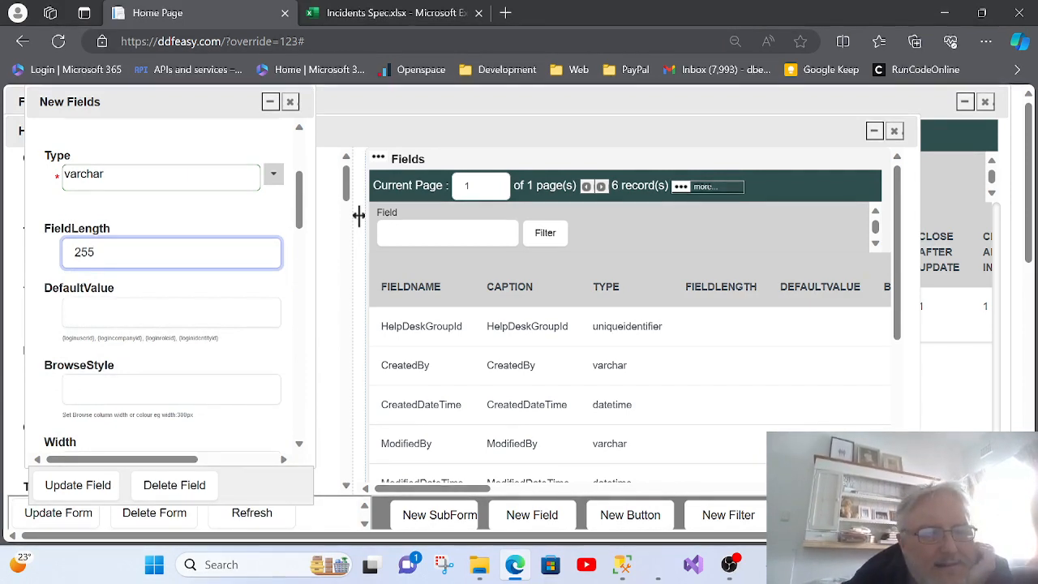
Step: Leave the default value empty, review the remaining field options and save the GroupName field
key("Tab")
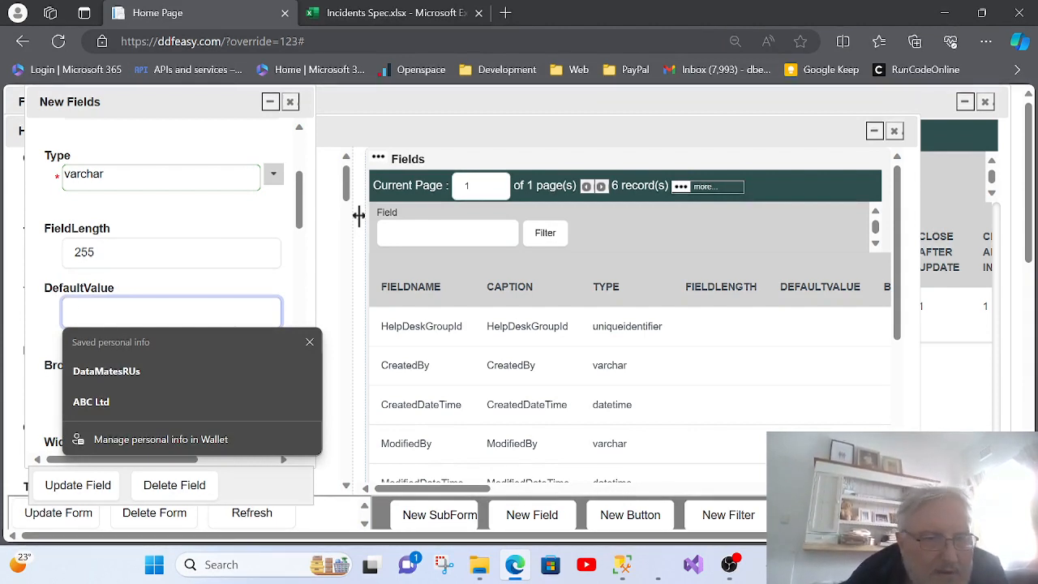
left_click(232, 285)
scroll(239, 296, "down", 1)
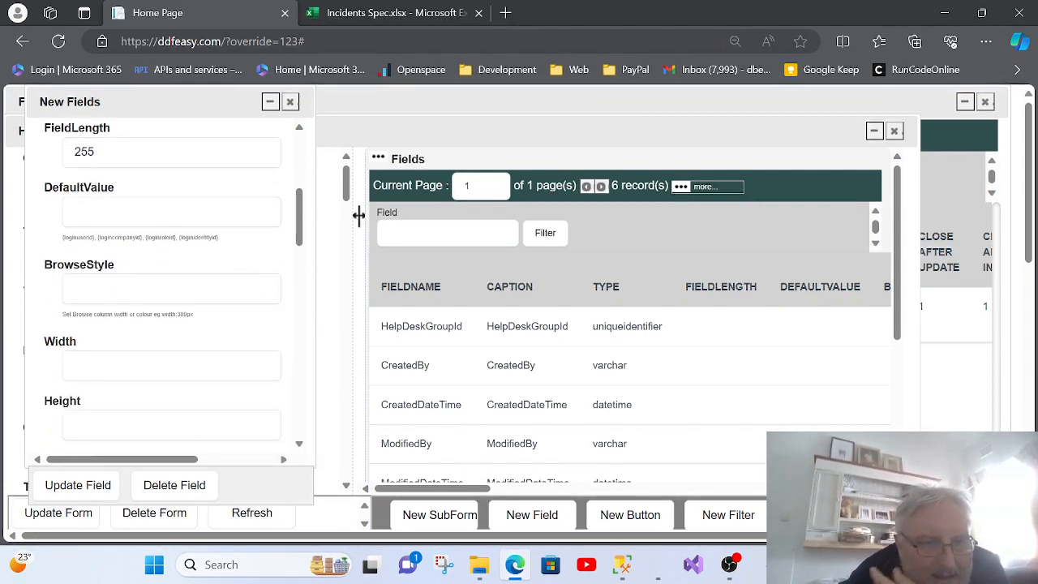
scroll(237, 294, "down", 5)
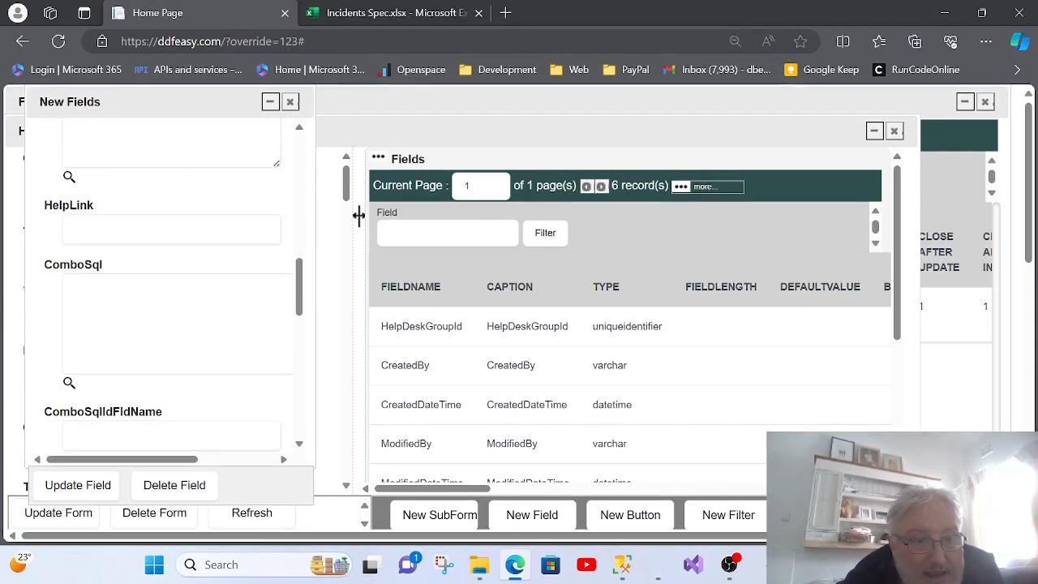
scroll(237, 295, "down", 6)
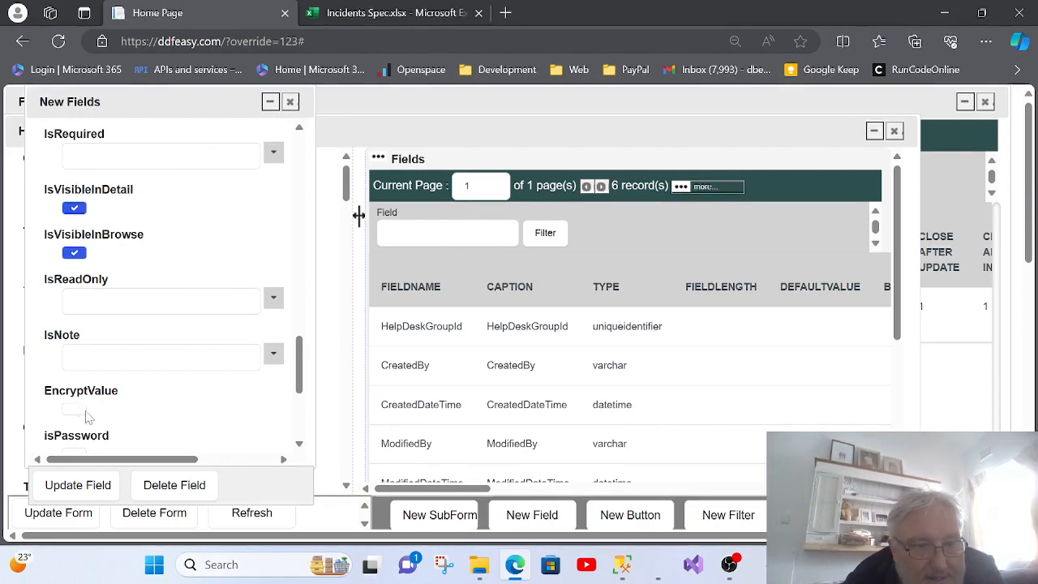
left_click(57, 487)
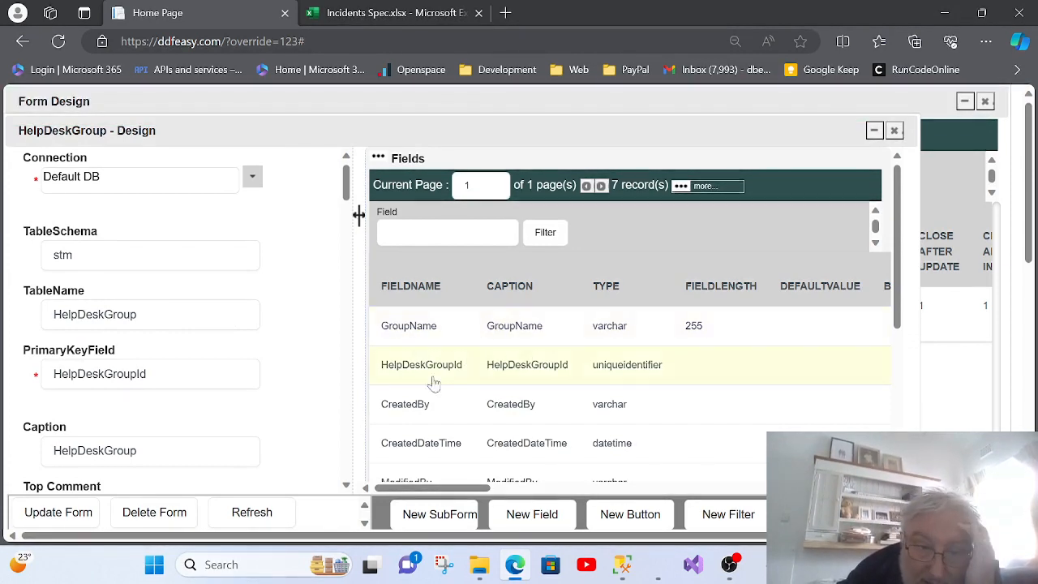
Step: Open the saved GroupName field's details, examine its settings through to OrderNo and close them
double_click(417, 327)
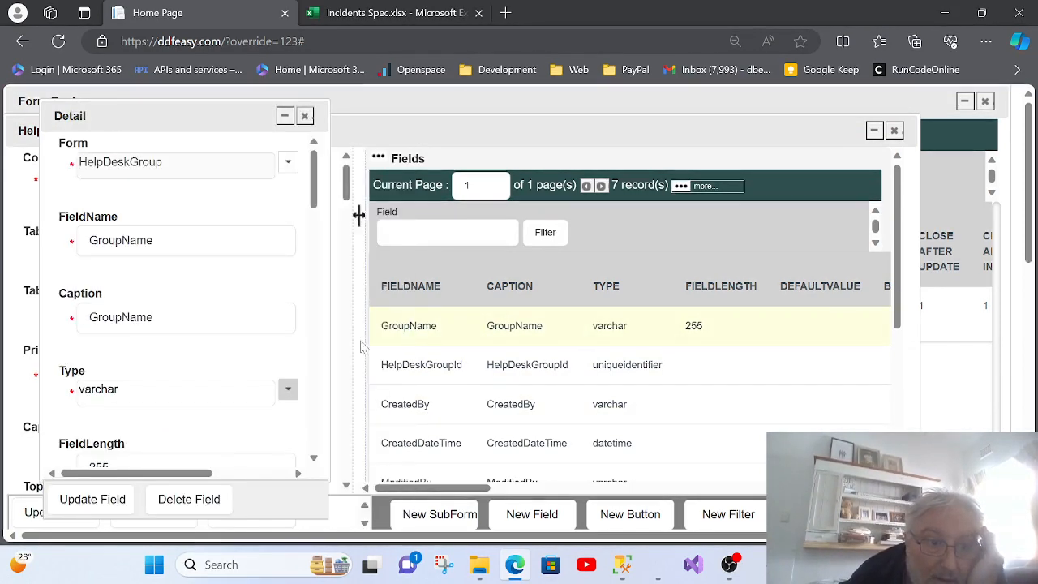
scroll(164, 307, "down", 8)
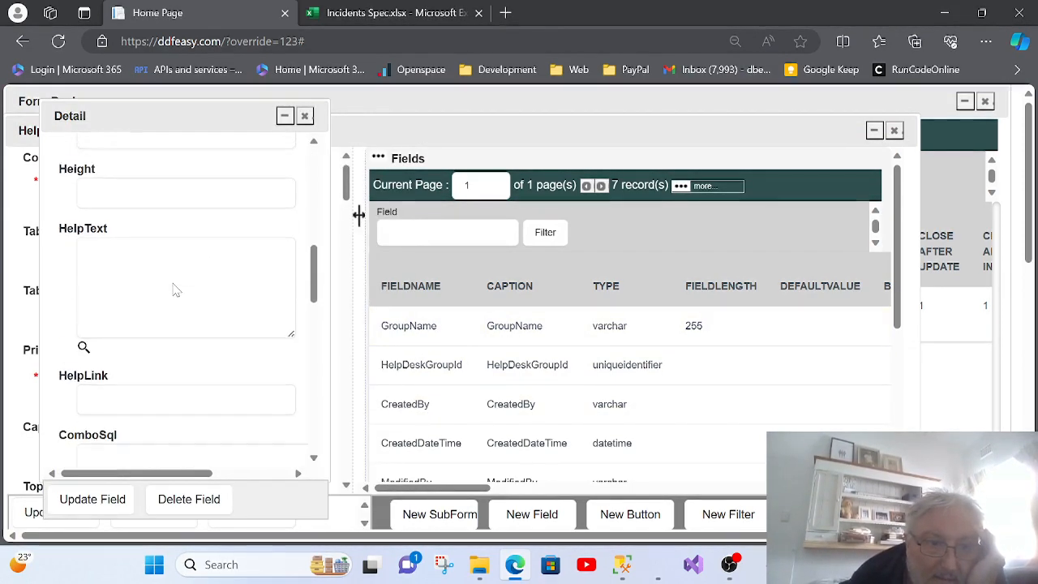
scroll(179, 288, "down", 8)
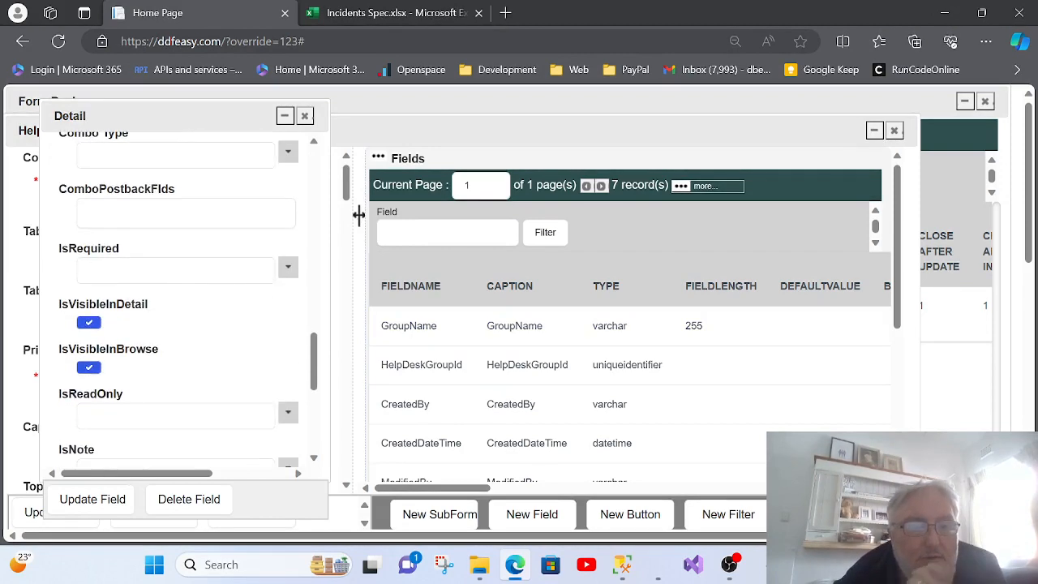
scroll(178, 288, "down", 3)
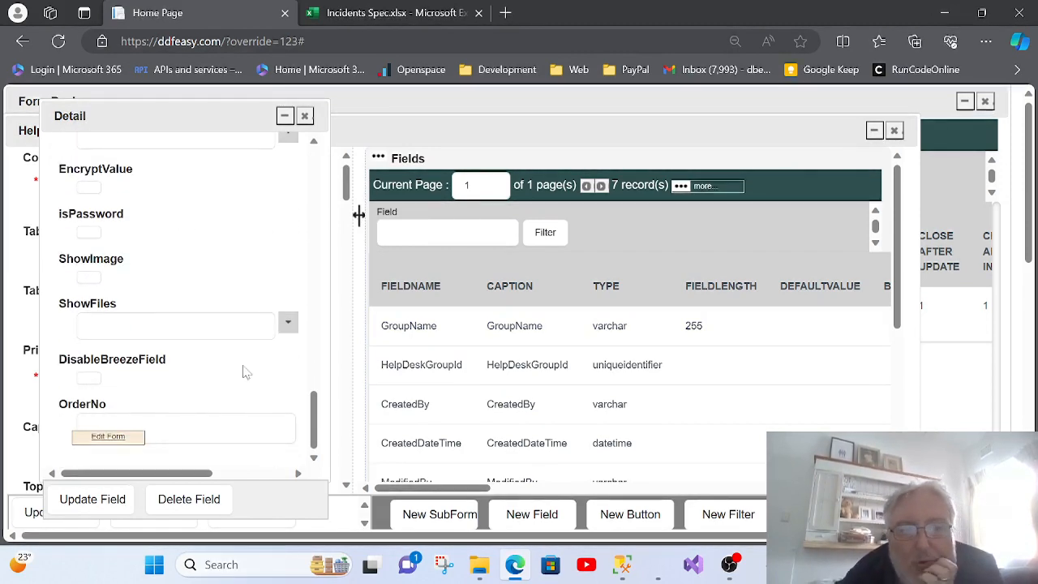
left_click(306, 117)
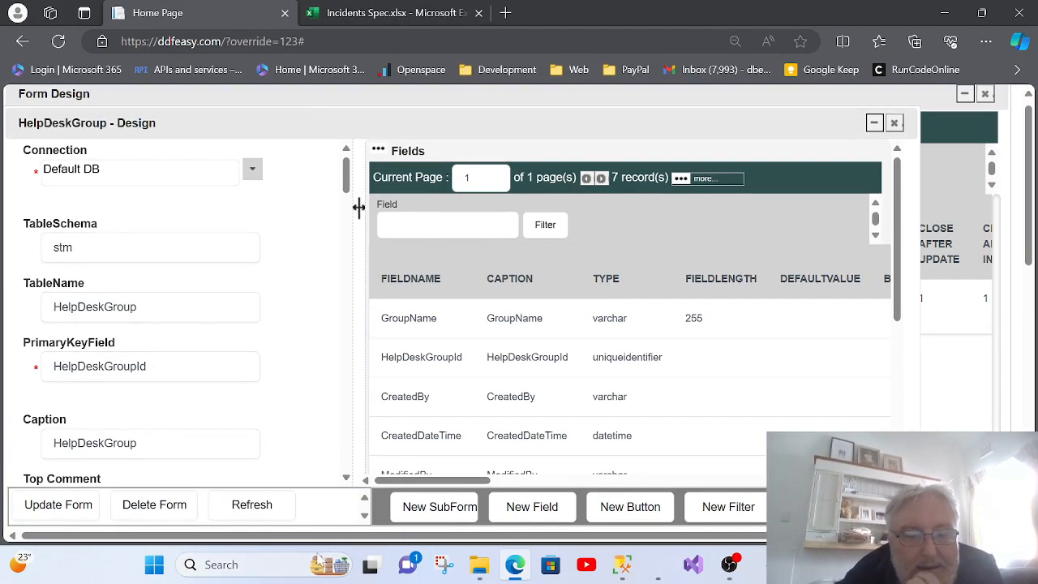
Step: Run Fix Order on the HelpDeskGroup form and refresh its design
left_click(365, 518)
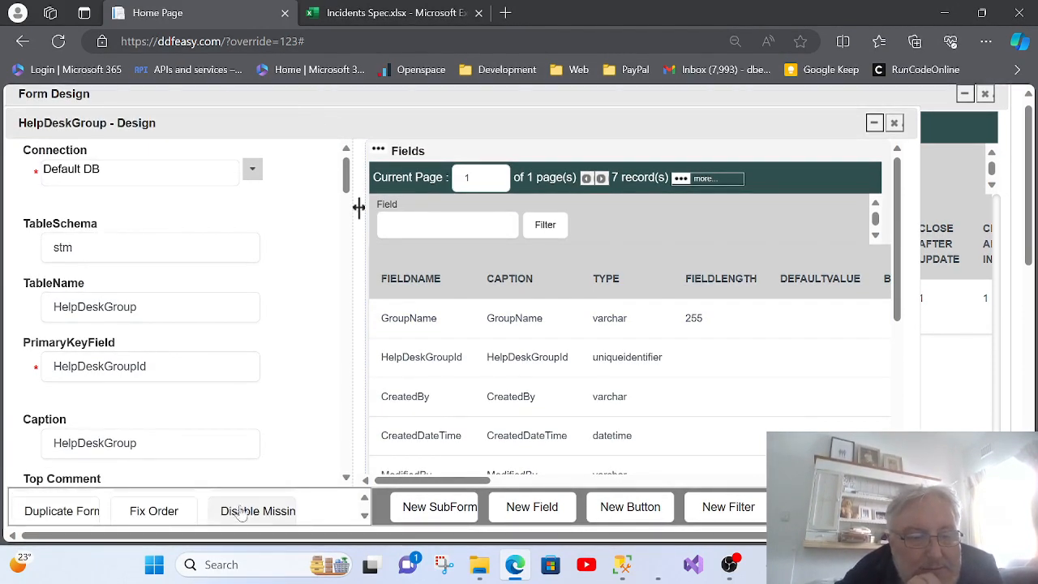
left_click(154, 516)
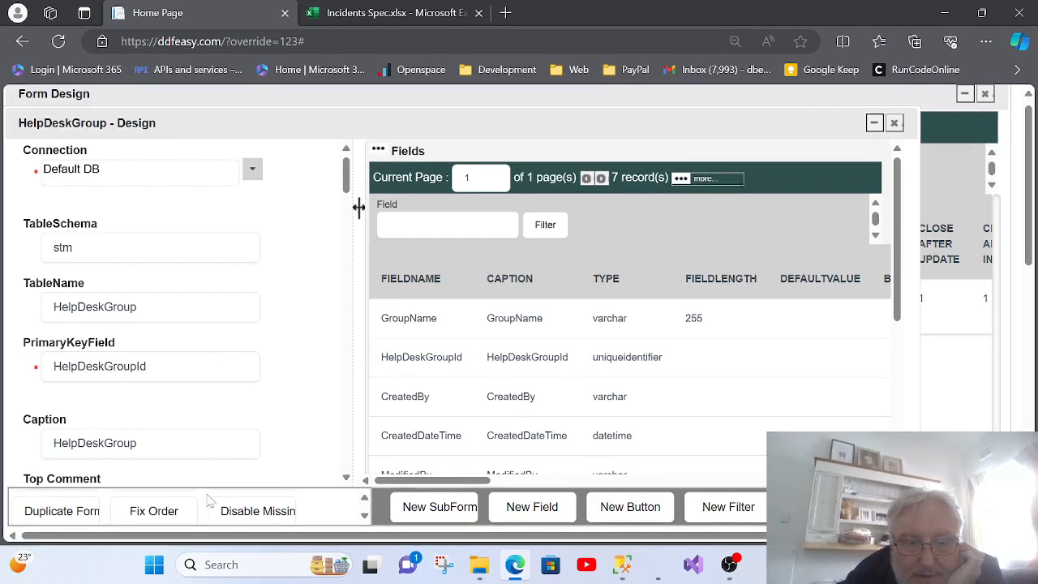
left_click(364, 516)
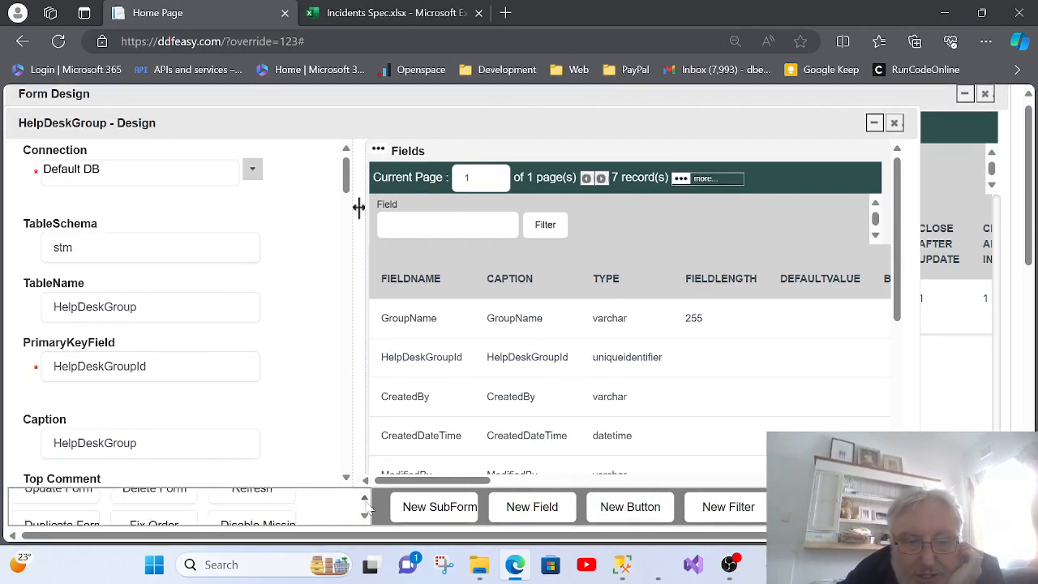
left_click(270, 513)
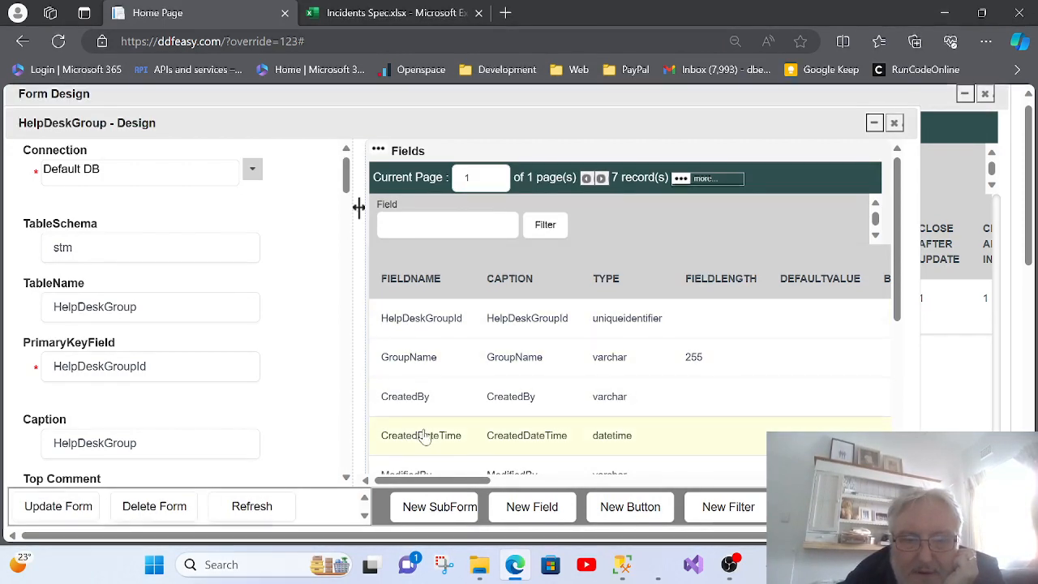
Step: Review the order of the HelpDeskGroup form's fields and close its design
scroll(473, 408, "down", 1)
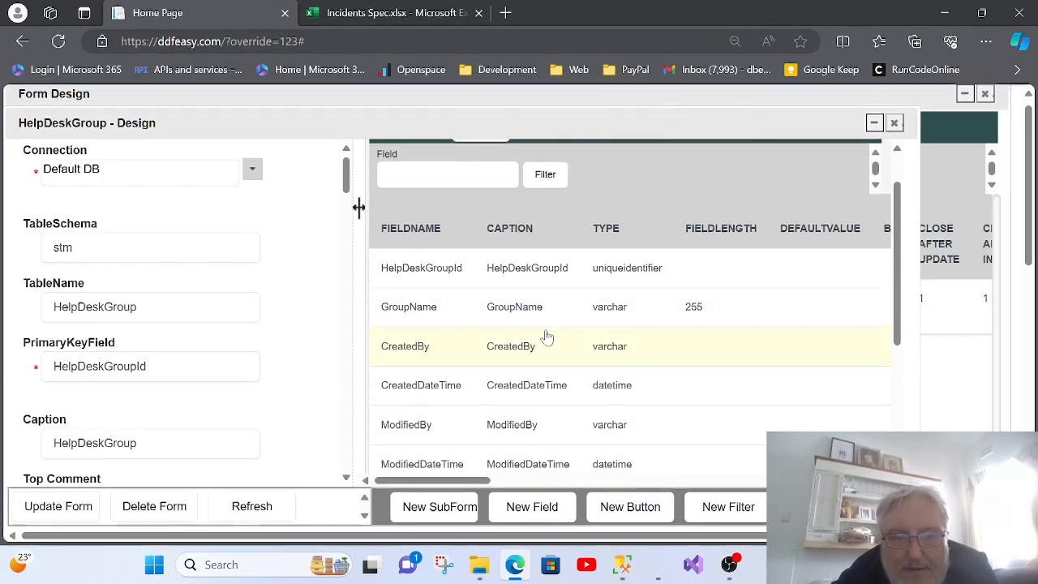
scroll(474, 292, "down", 1)
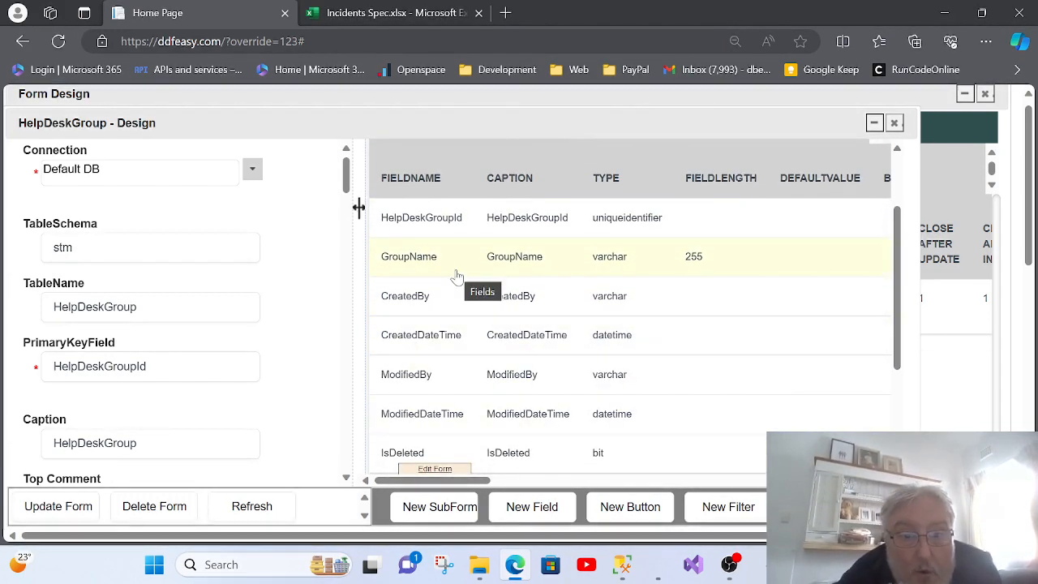
left_click(895, 123)
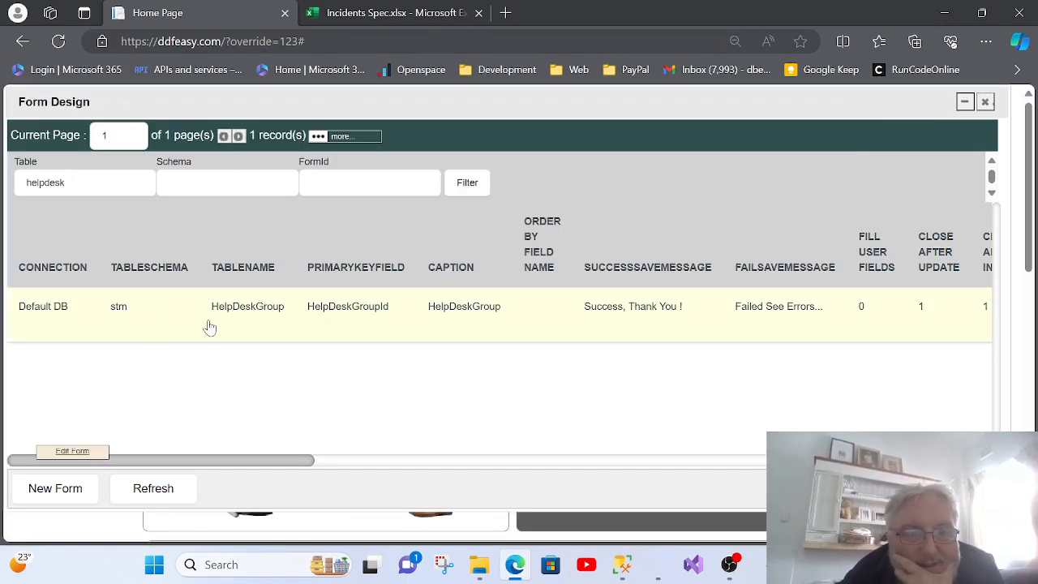
Step: Open the HelpDeskGroup form with Test Form and reposition its window so the record commands are accessible
left_click_drag(190, 464, 941, 479)
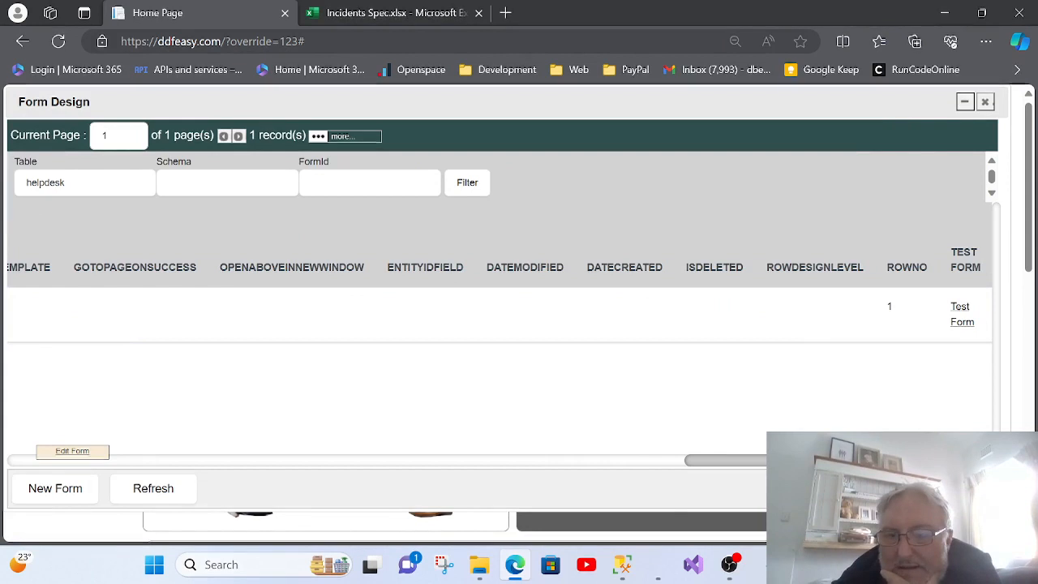
left_click(961, 321)
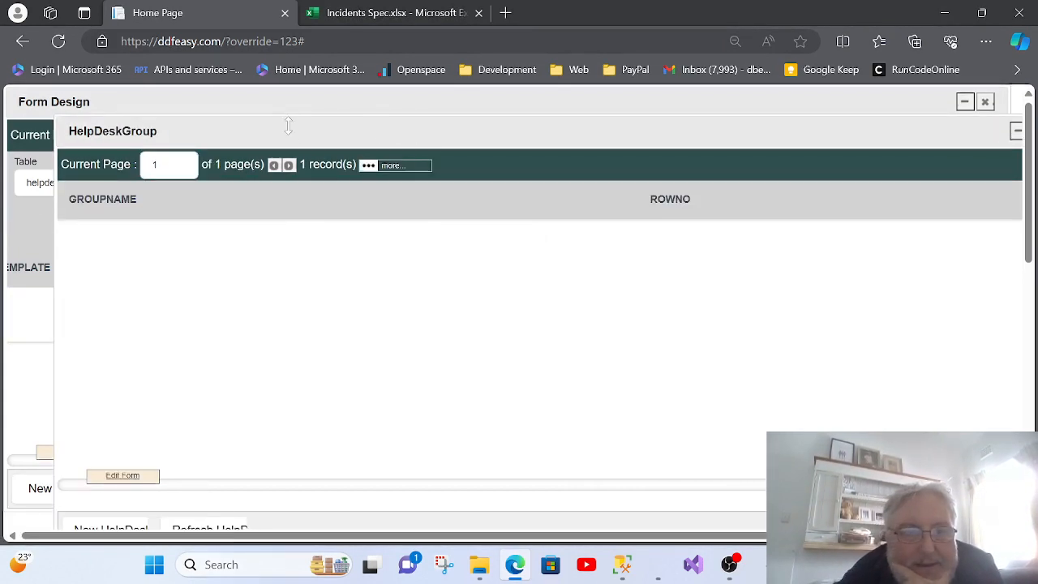
left_click_drag(289, 136, 269, 111)
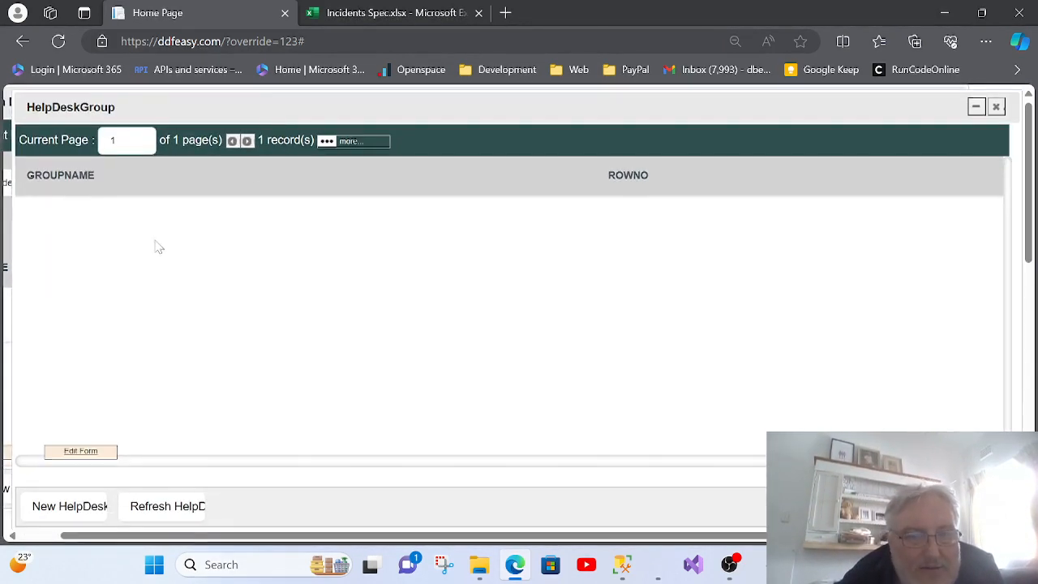
Step: Add a HelpDeskGroup record with the GroupName "IT - Related" and save it
left_click(70, 506)
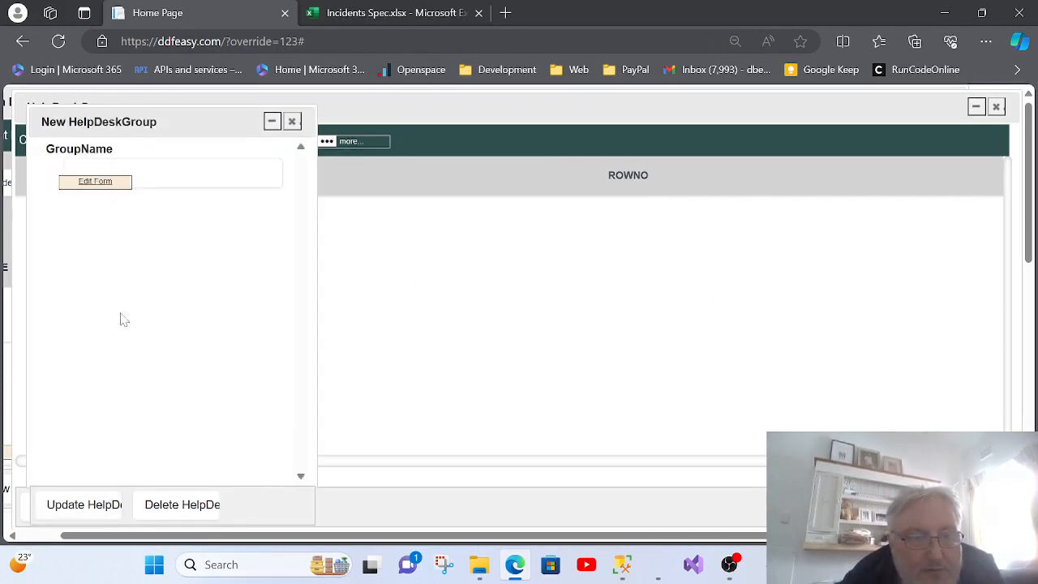
left_click(79, 169)
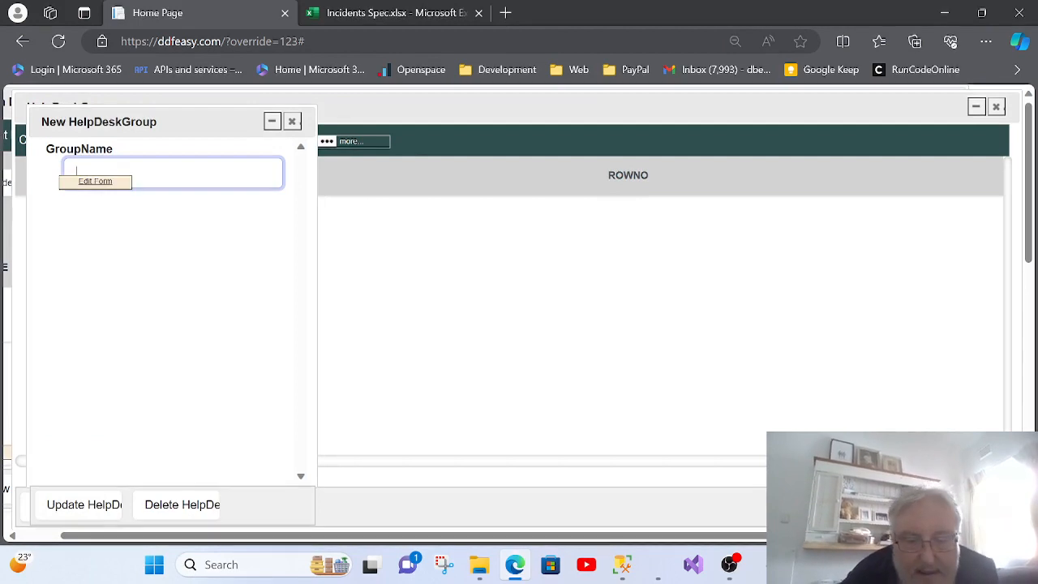
type("IT")
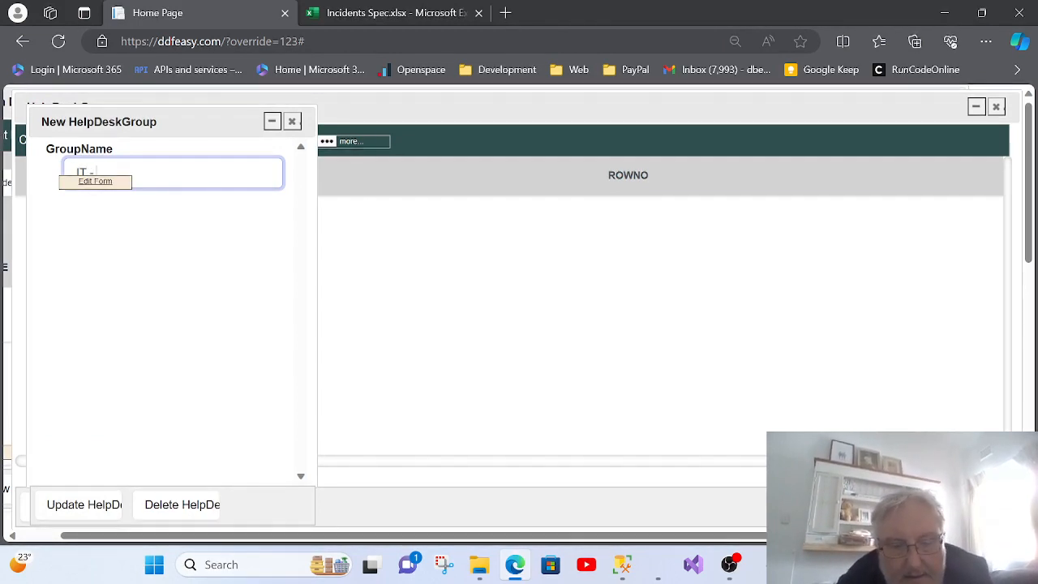
type(" - Related")
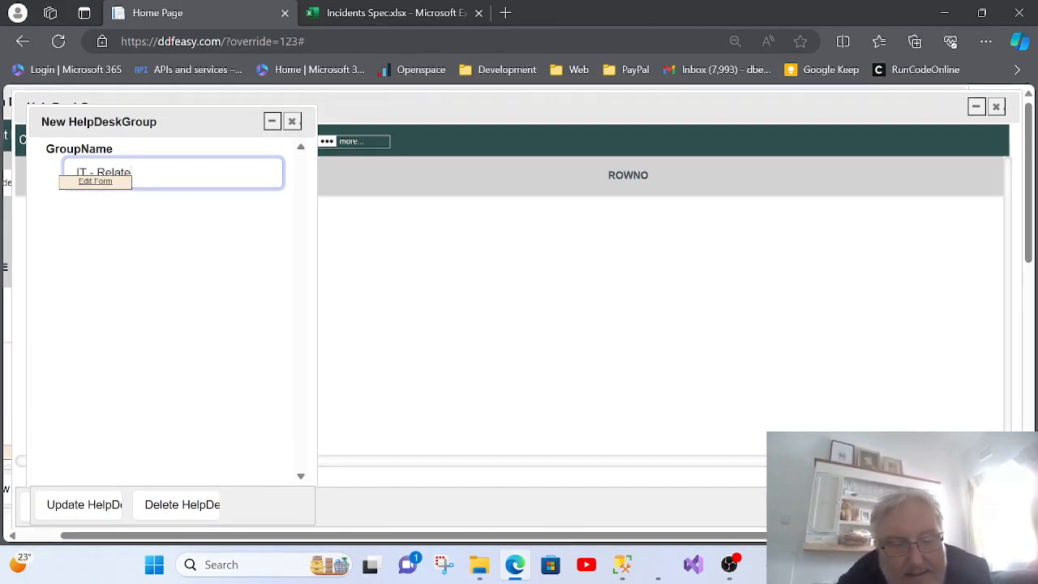
left_click(99, 507)
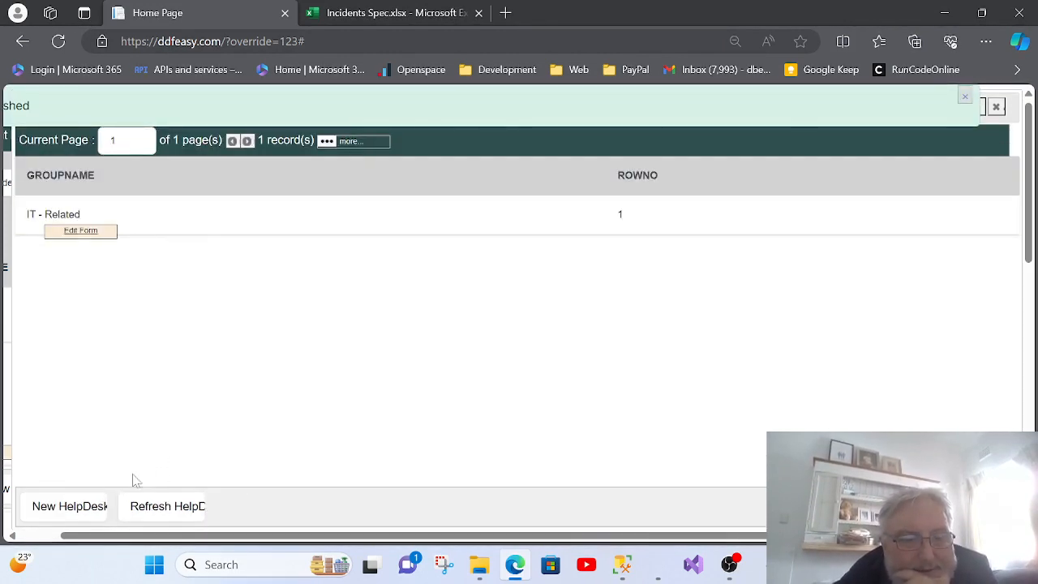
Step: Add and save a HelpDeskGroup record with the GroupName "Finance"
left_click(82, 508)
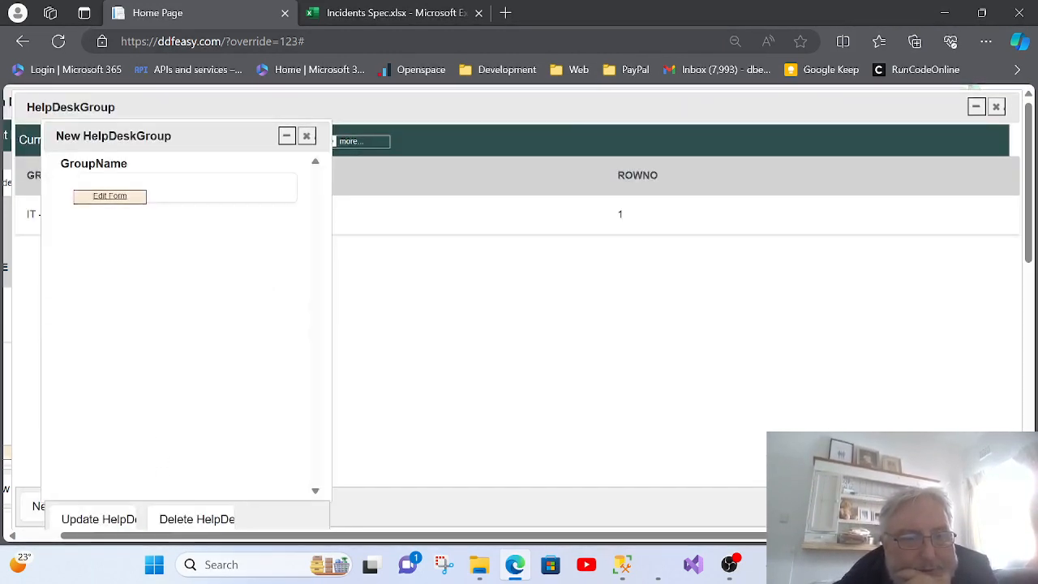
left_click(178, 186)
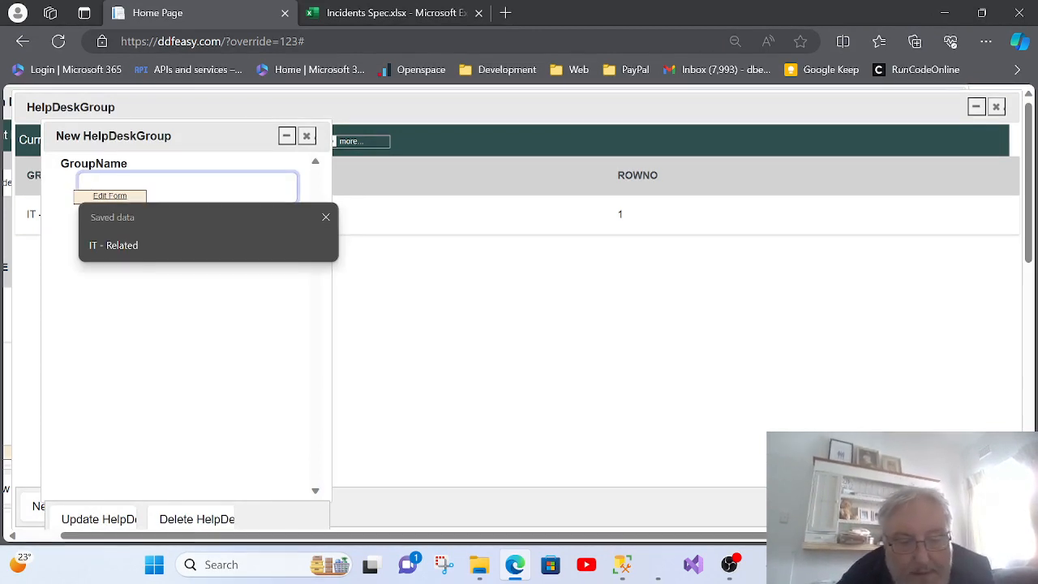
type("Finance")
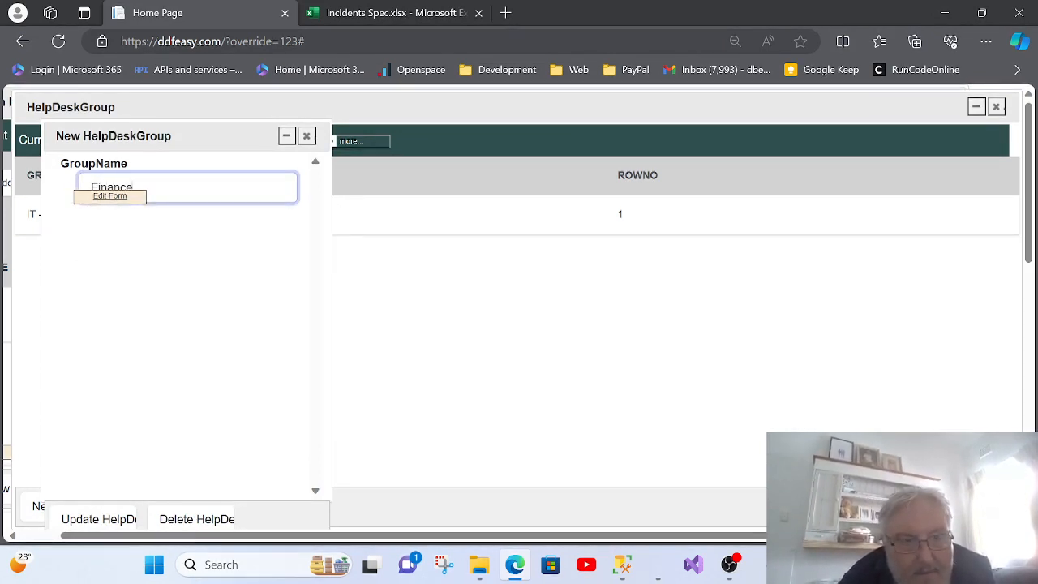
left_click(95, 519)
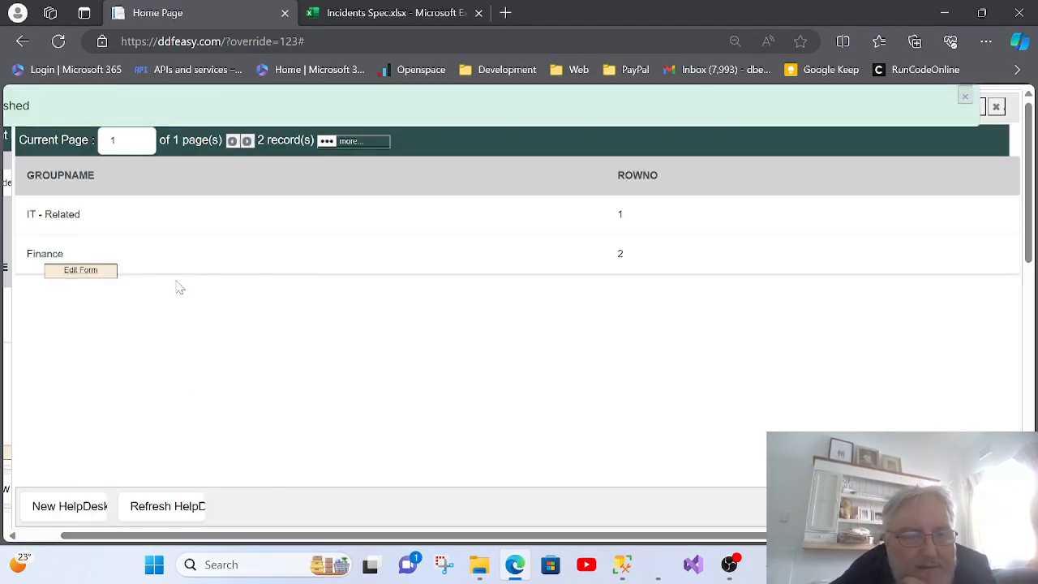
Step: Create another HelpDeskGroup record named "General" and save it
left_click(63, 507)
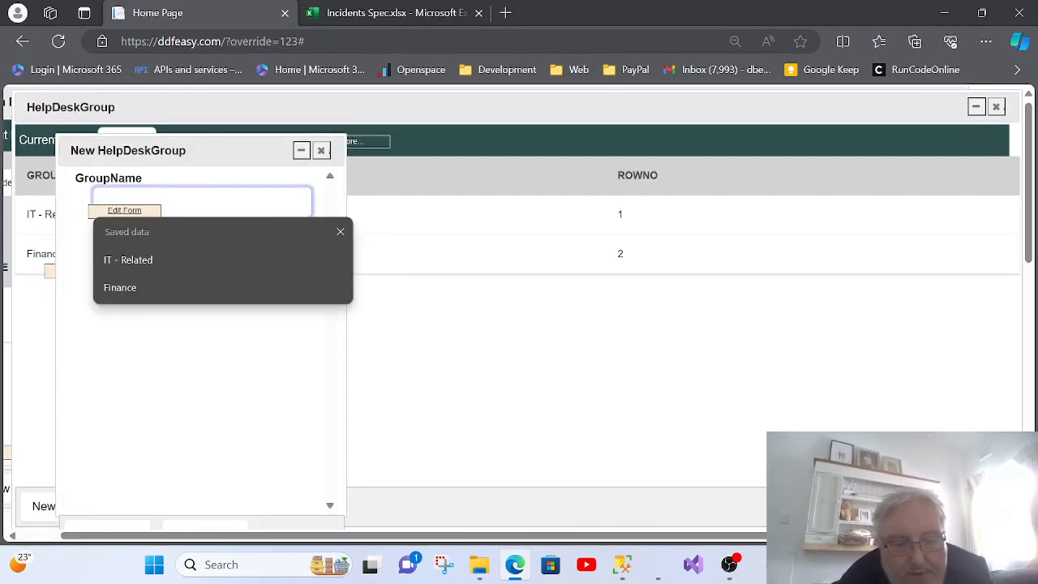
type("General")
left_click(105, 490)
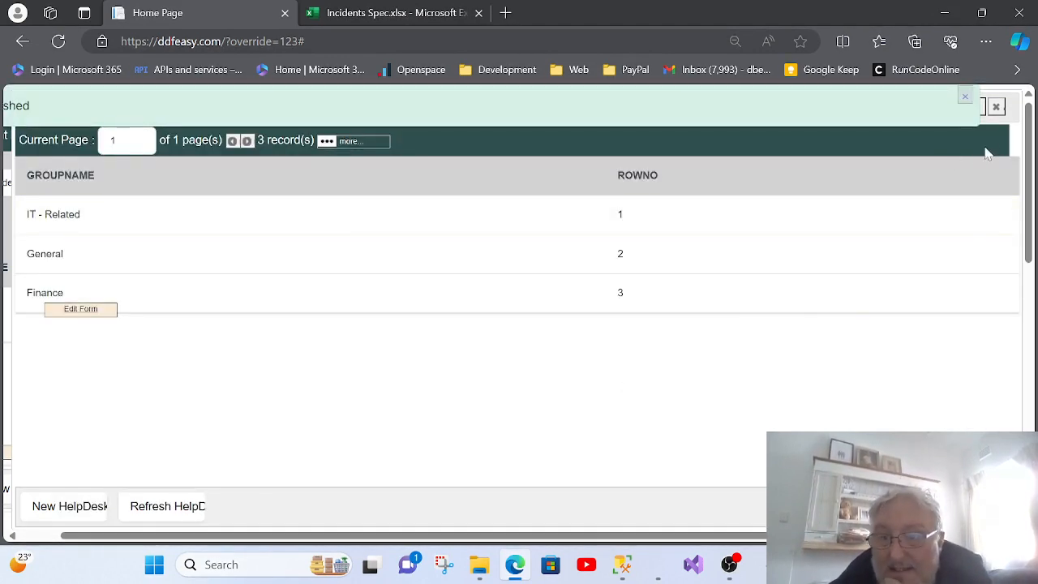
Step: Close the HelpDeskGroup test form and return to the first columns of the Form Design list
left_click(997, 107)
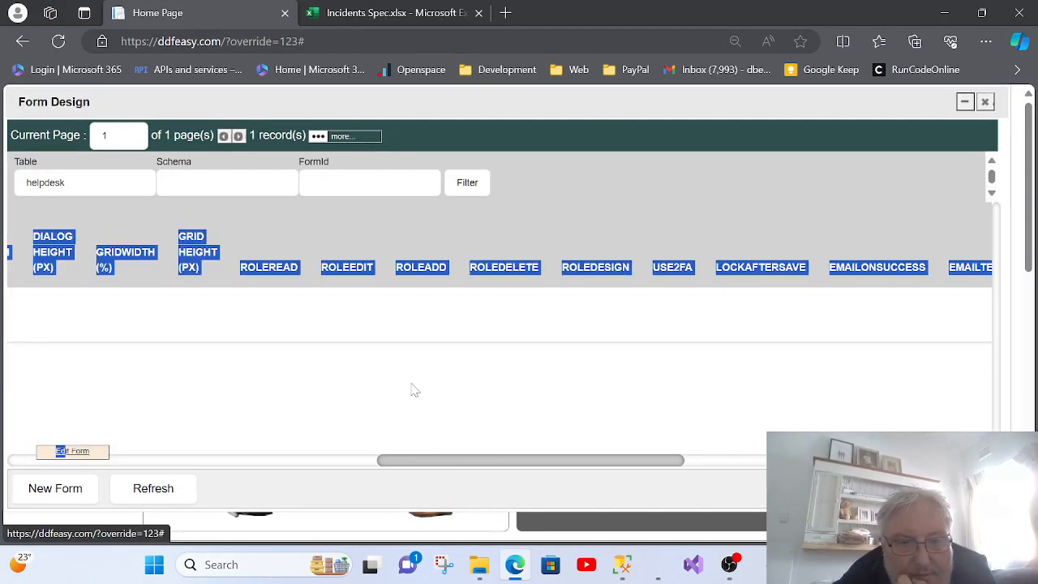
left_click(413, 387)
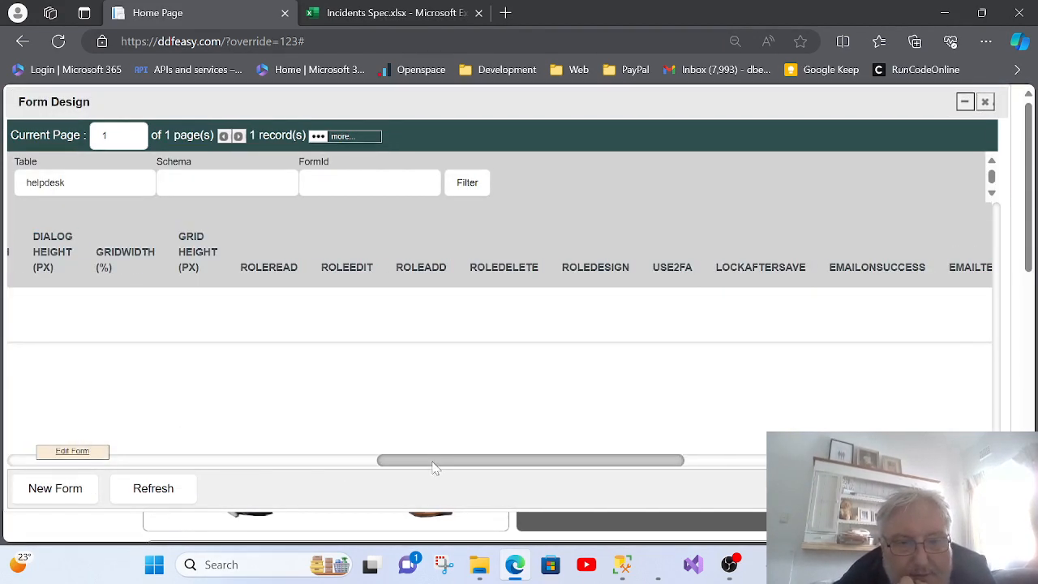
left_click_drag(437, 462, 49, 454)
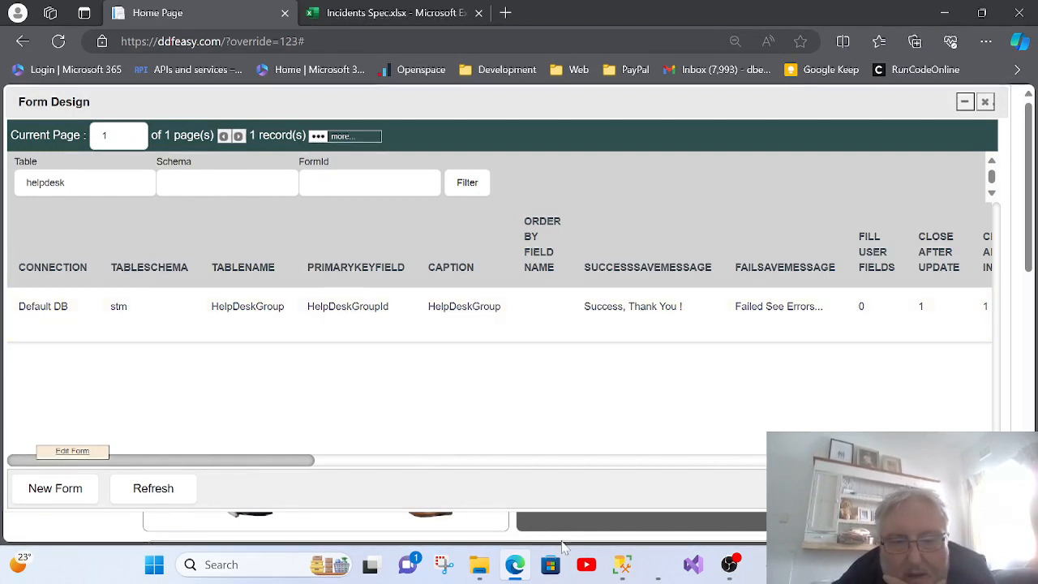
Step: Switch to the Incidents Spec workbook in Excel and examine the Support Group column on the Staff sheet
left_click(366, 15)
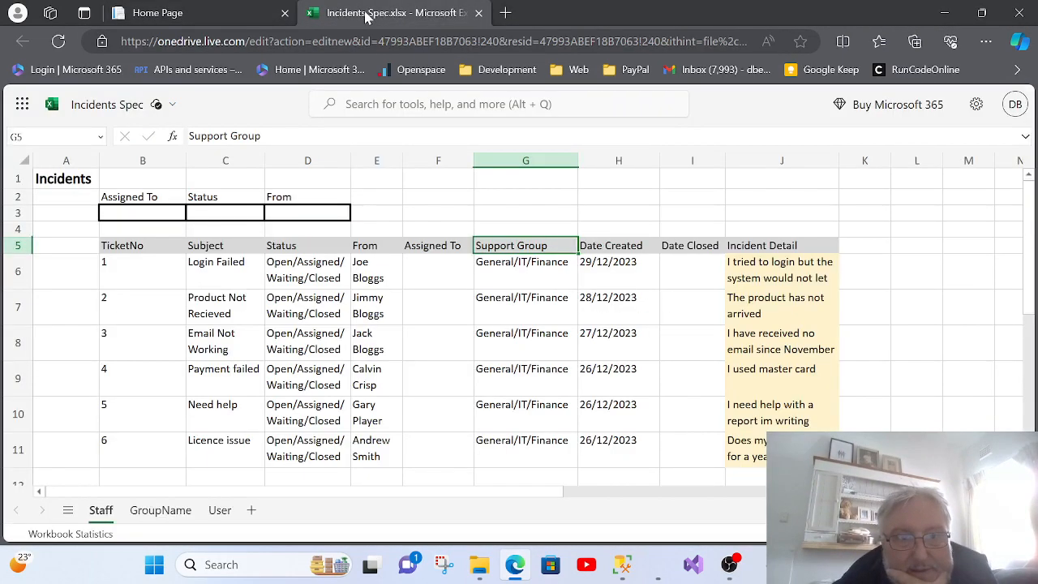
left_click(525, 162)
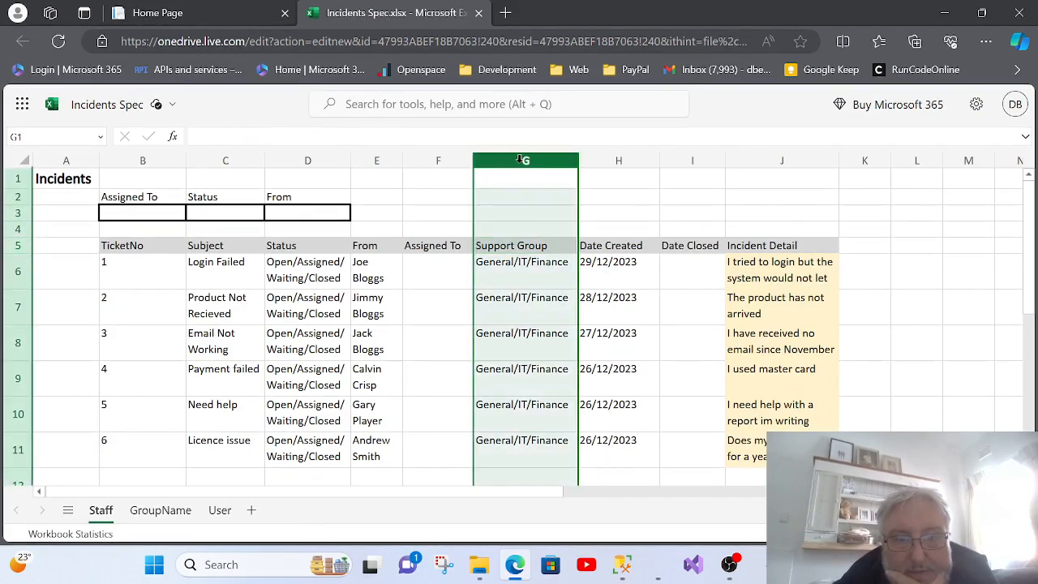
left_click(508, 273)
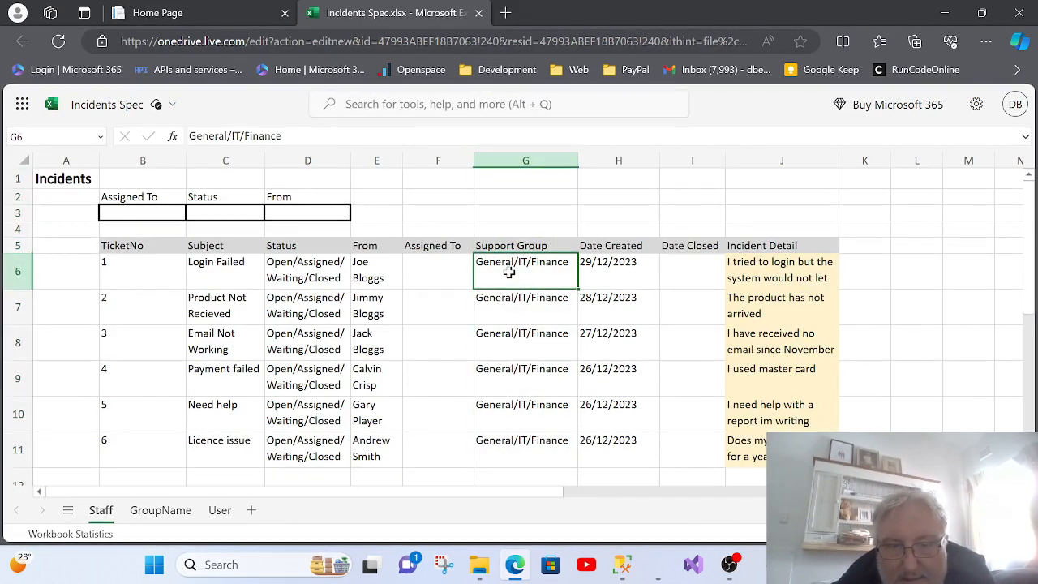